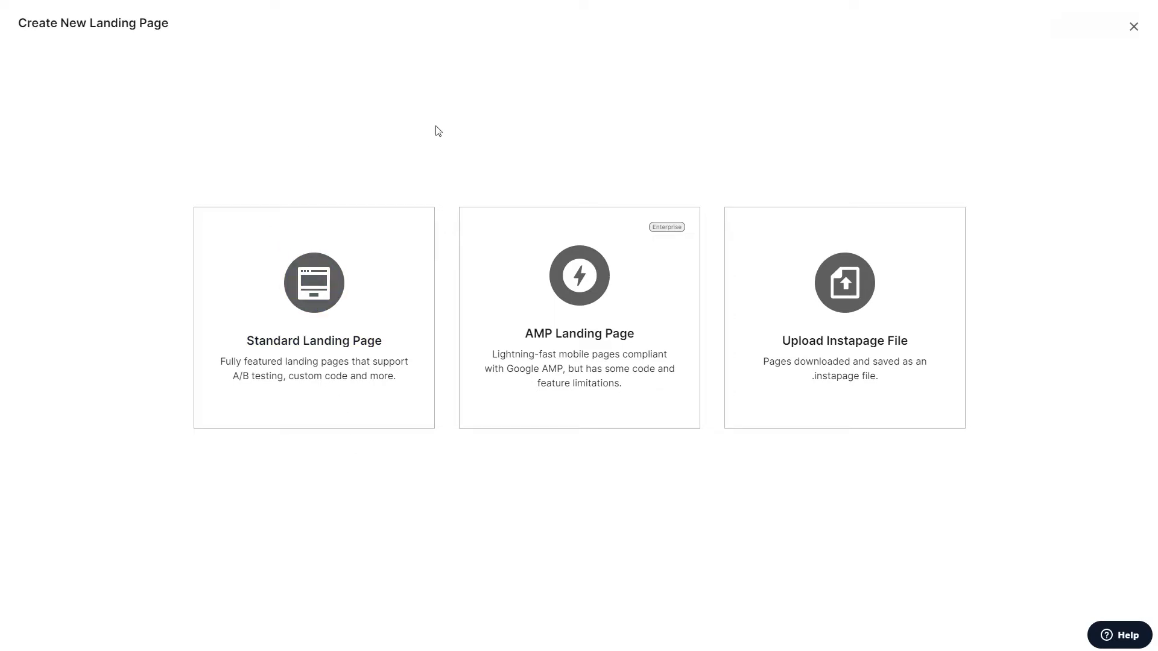
- Choose Standard Landing Page to bring up the layout gallery
{"action": "left_click", "coordinate": [375, 320]}
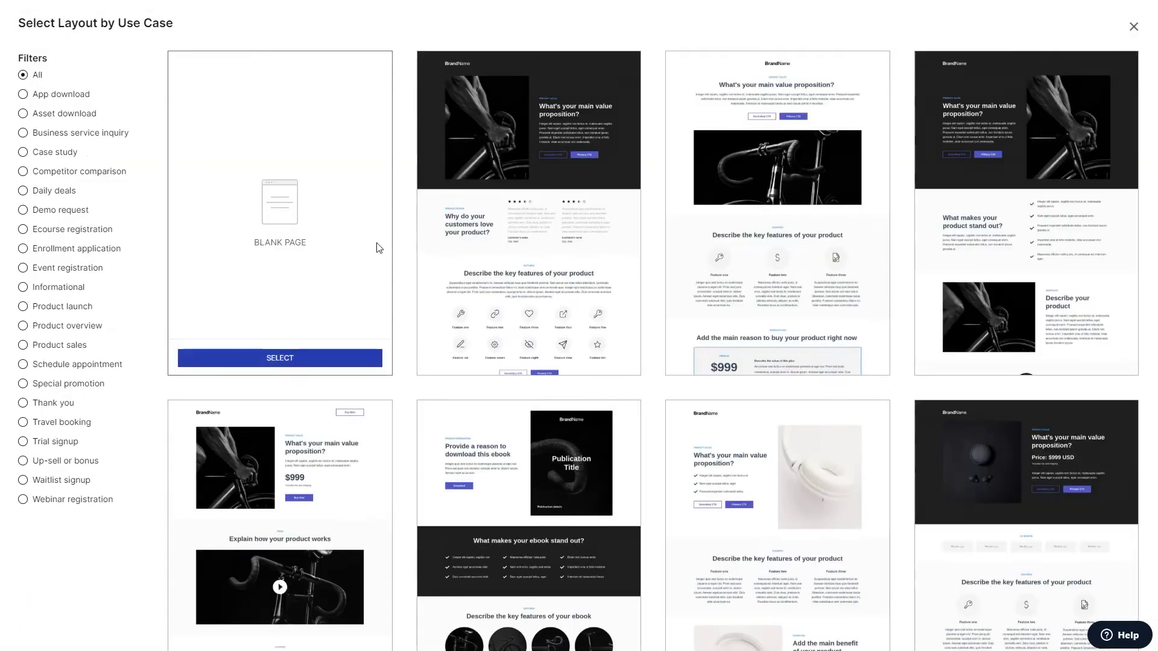
- Start from the Blank Page layout and name the new page 'Bridge'
{"action": "mouse_move", "coordinate": [463, 246]}
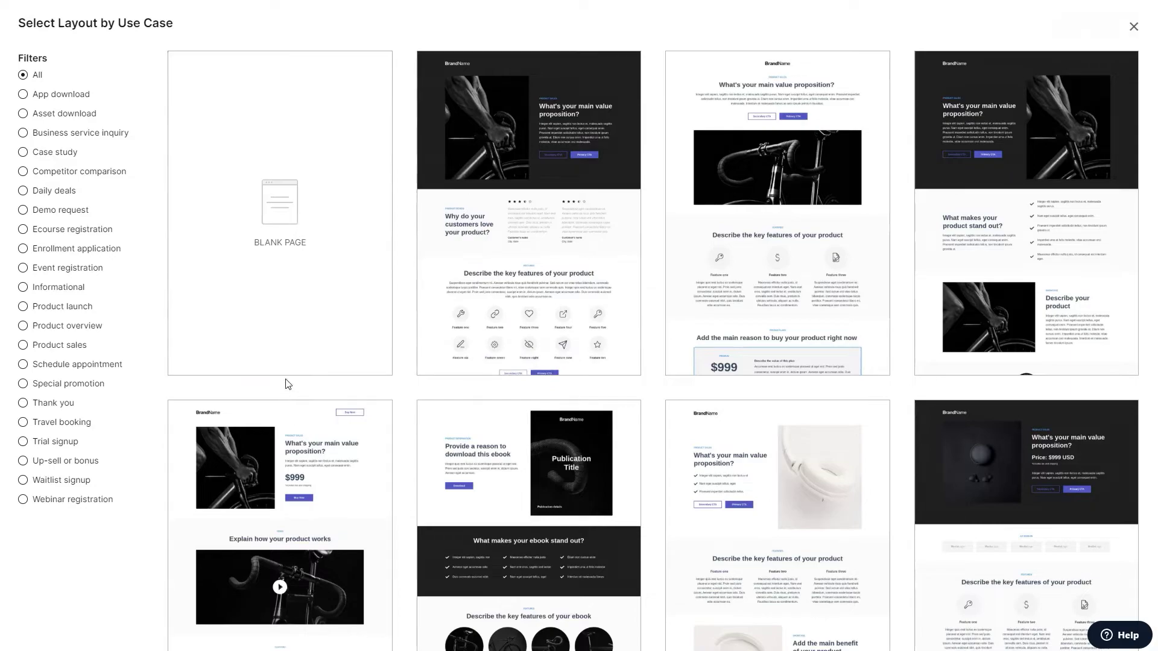
{"action": "left_click", "coordinate": [282, 360]}
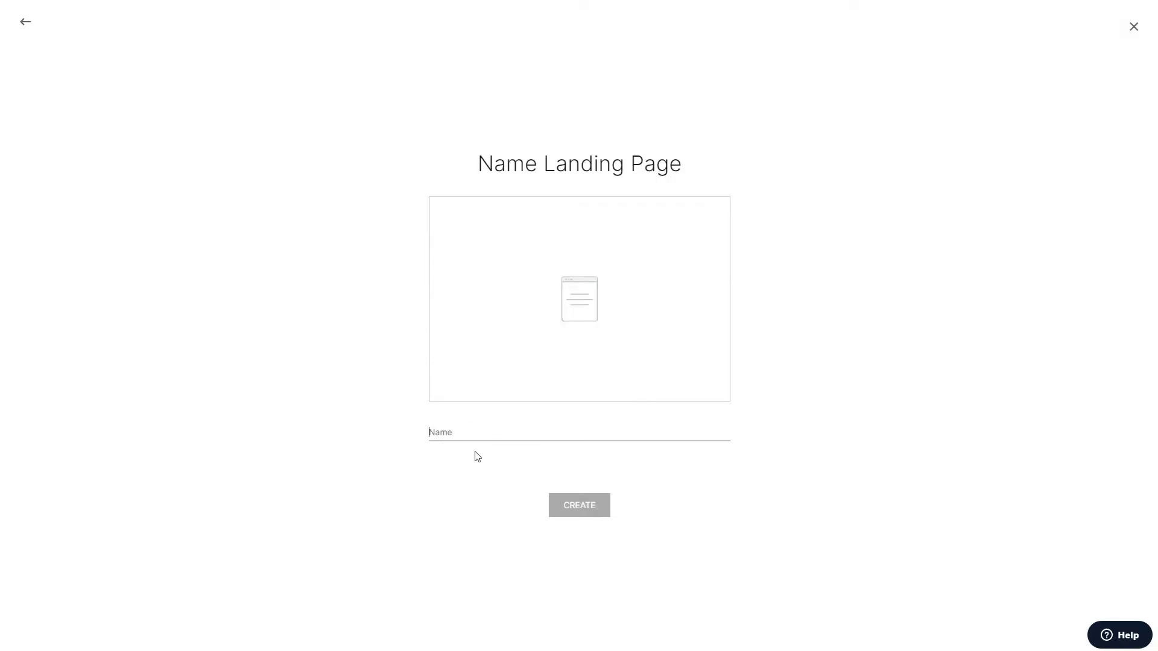
{"action": "type", "text": "Bridge"}
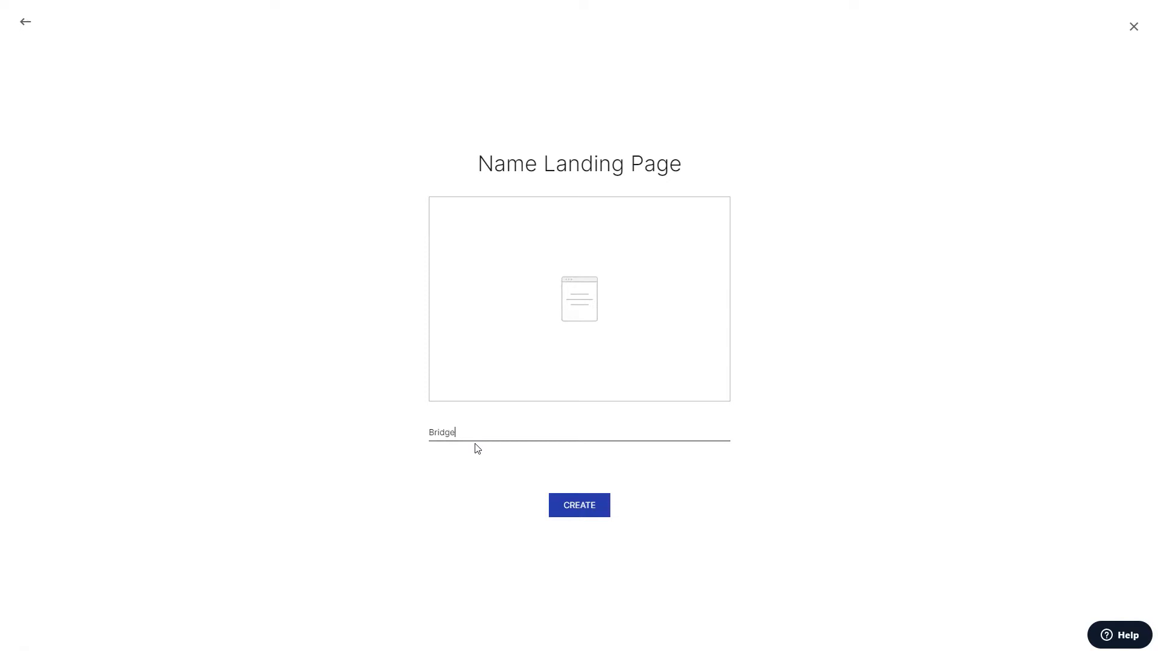
{"action": "key", "text": "Return"}
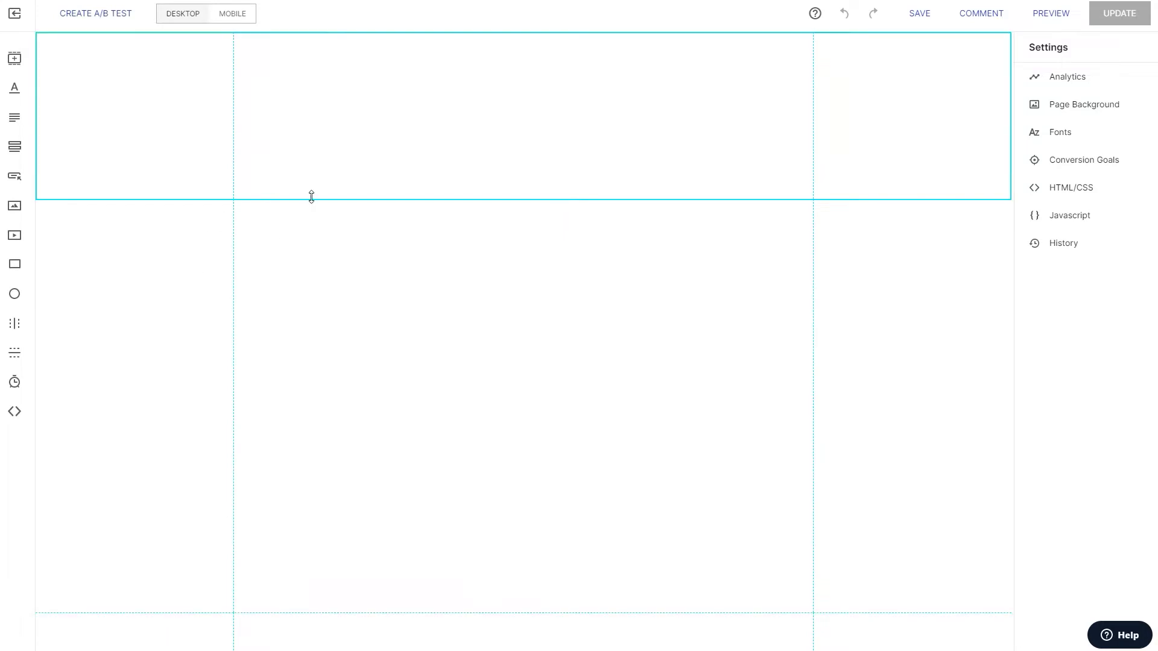
- Shrink the top section's height and fill its background with solid black
{"action": "left_click_drag", "start_coordinate": [310, 199], "coordinate": [343, 72]}
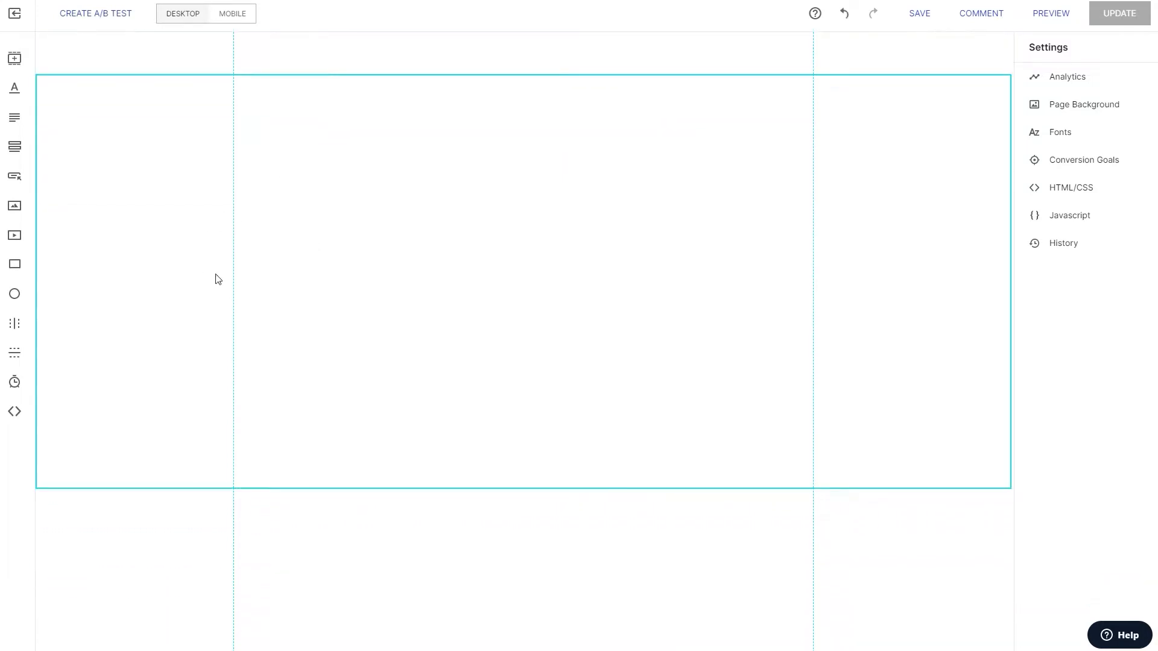
{"action": "left_click", "coordinate": [126, 179]}
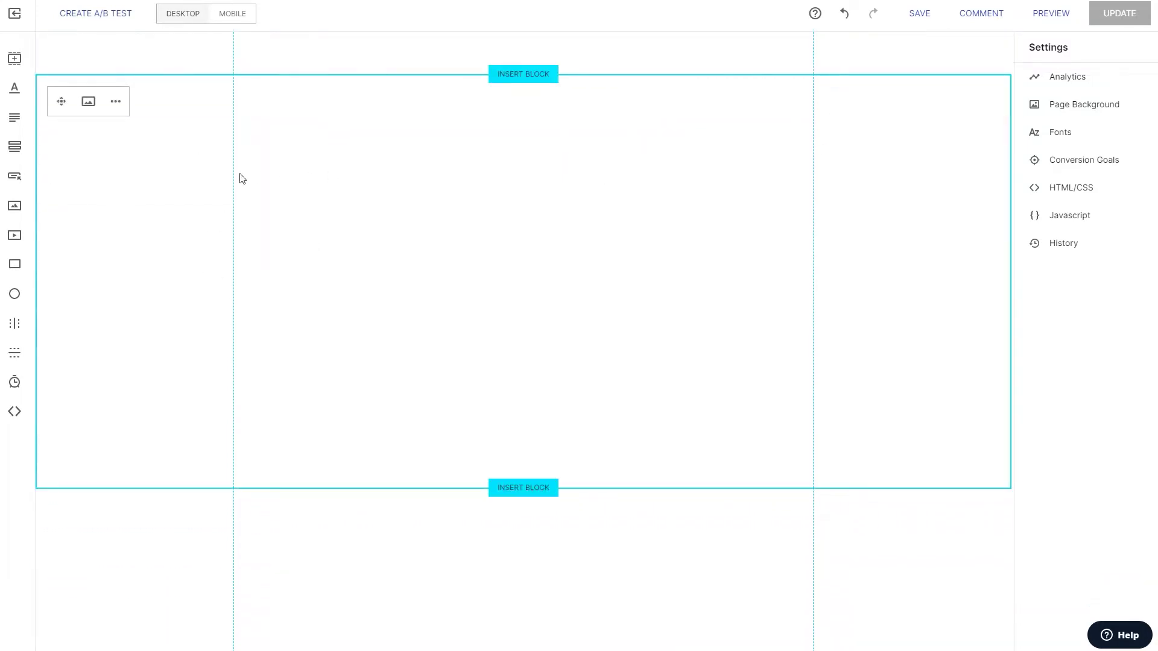
{"action": "left_click", "coordinate": [91, 105]}
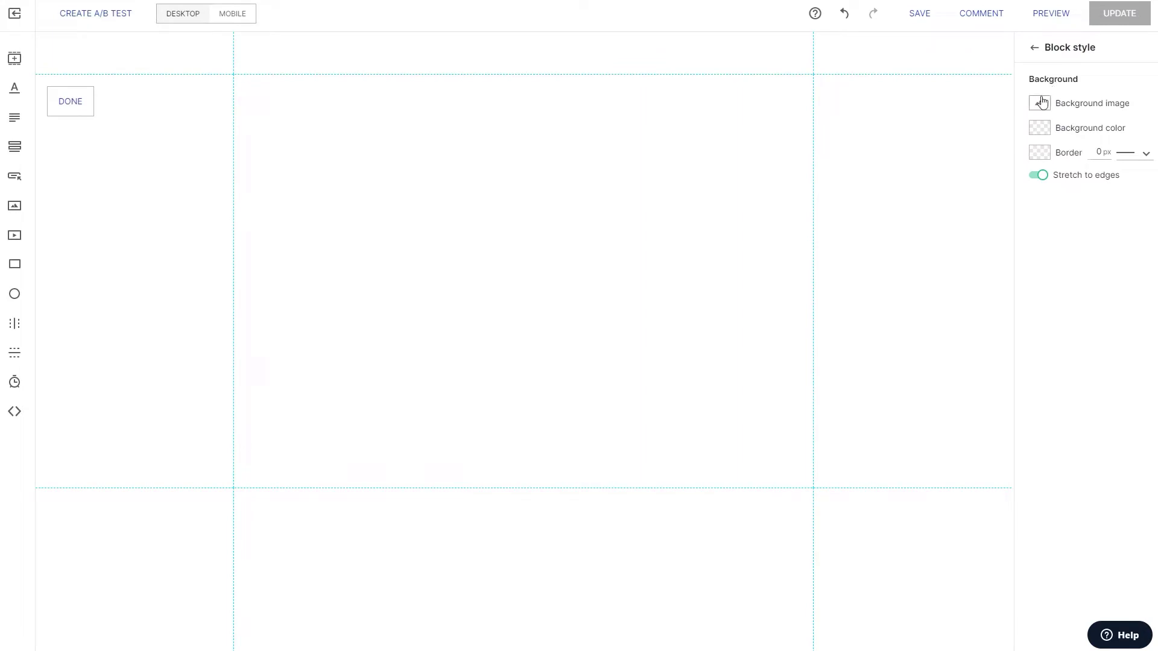
{"action": "left_click", "coordinate": [1040, 129]}
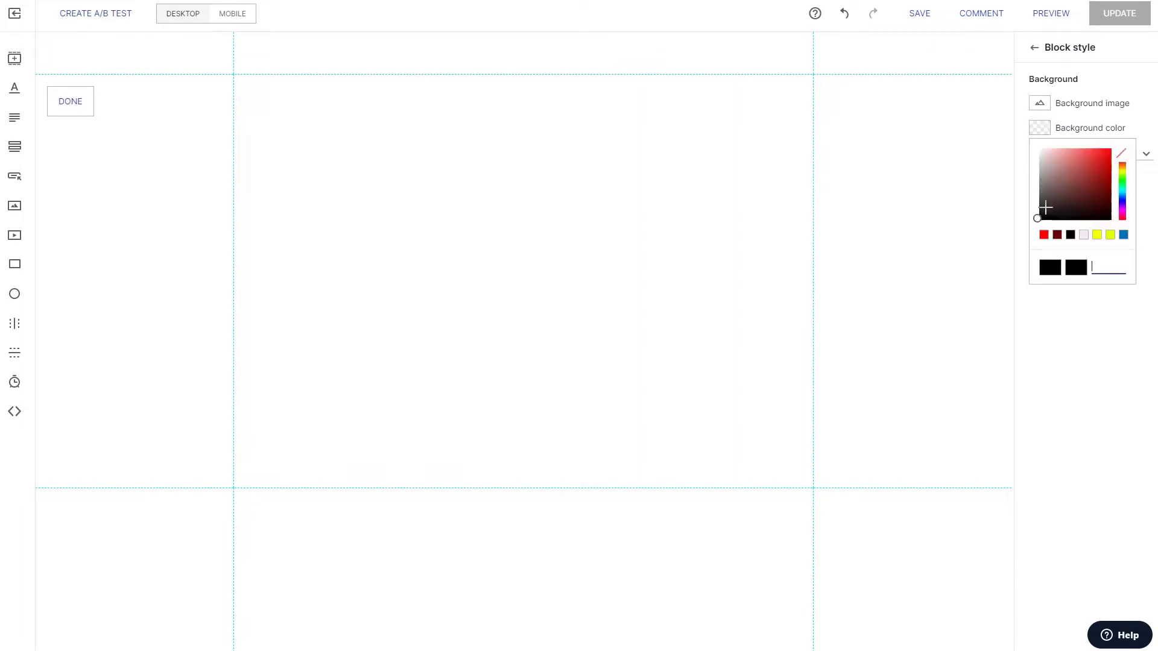
{"action": "left_click_drag", "start_coordinate": [1049, 205], "coordinate": [1144, 245]}
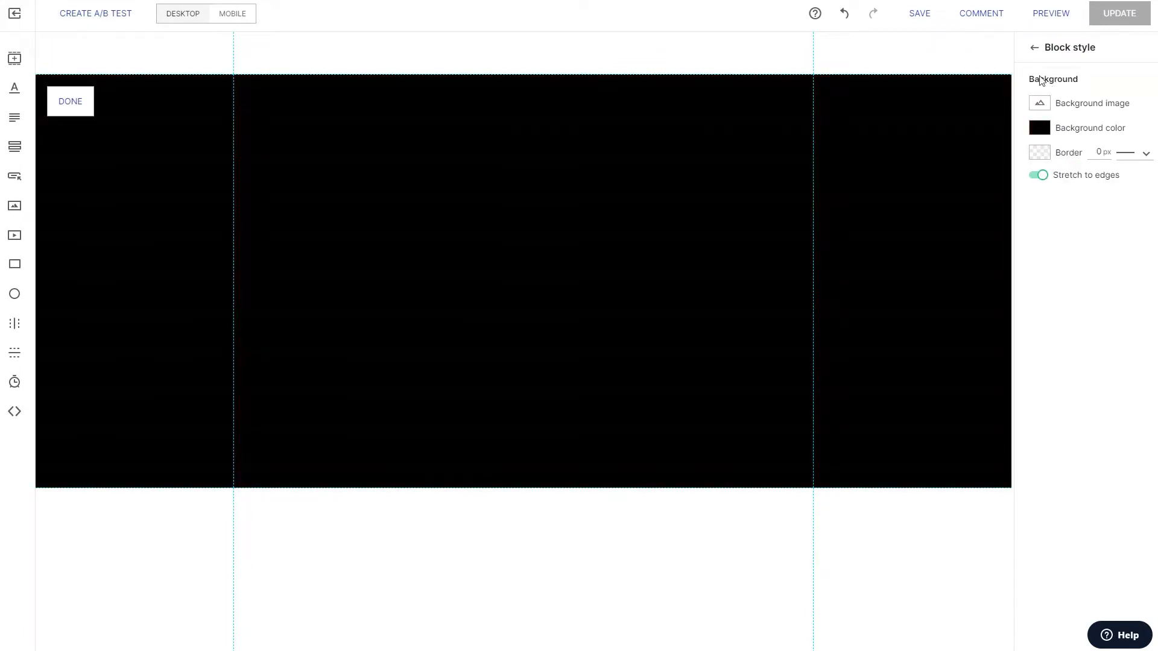
- Scroll the uploaded images and pick the meeting-room photo (AdobeStock_297109273.jpeg) for the background
{"action": "left_click", "coordinate": [1040, 104]}
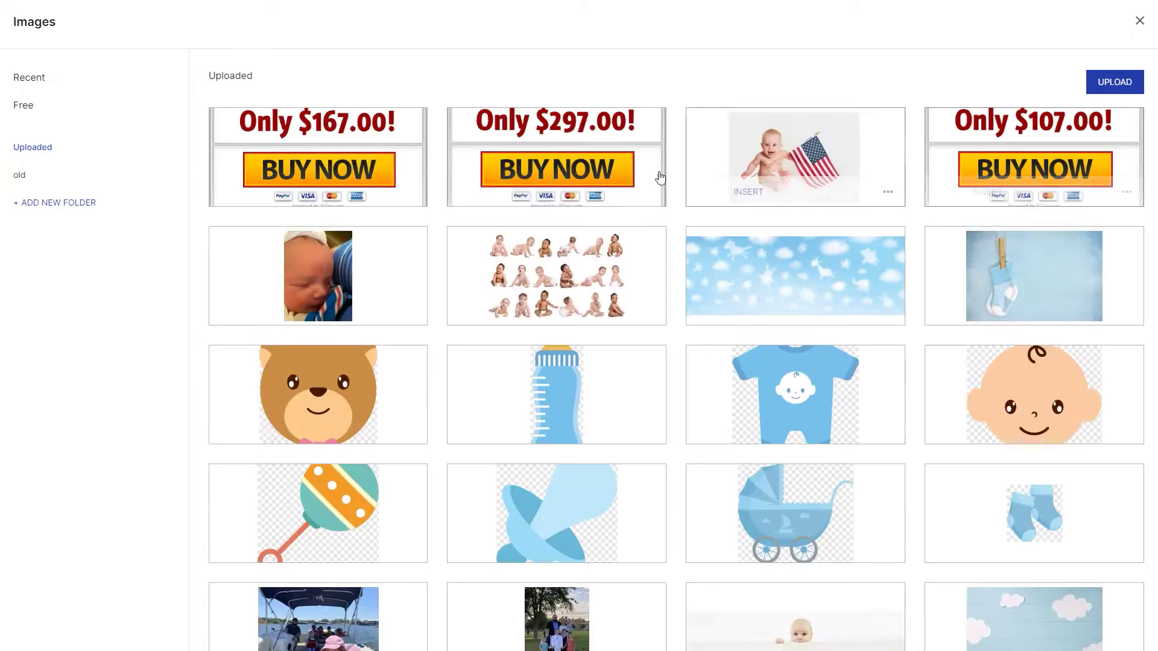
{"action": "scroll", "coordinate": [632, 451], "scroll_direction": "down", "scroll_amount": 5}
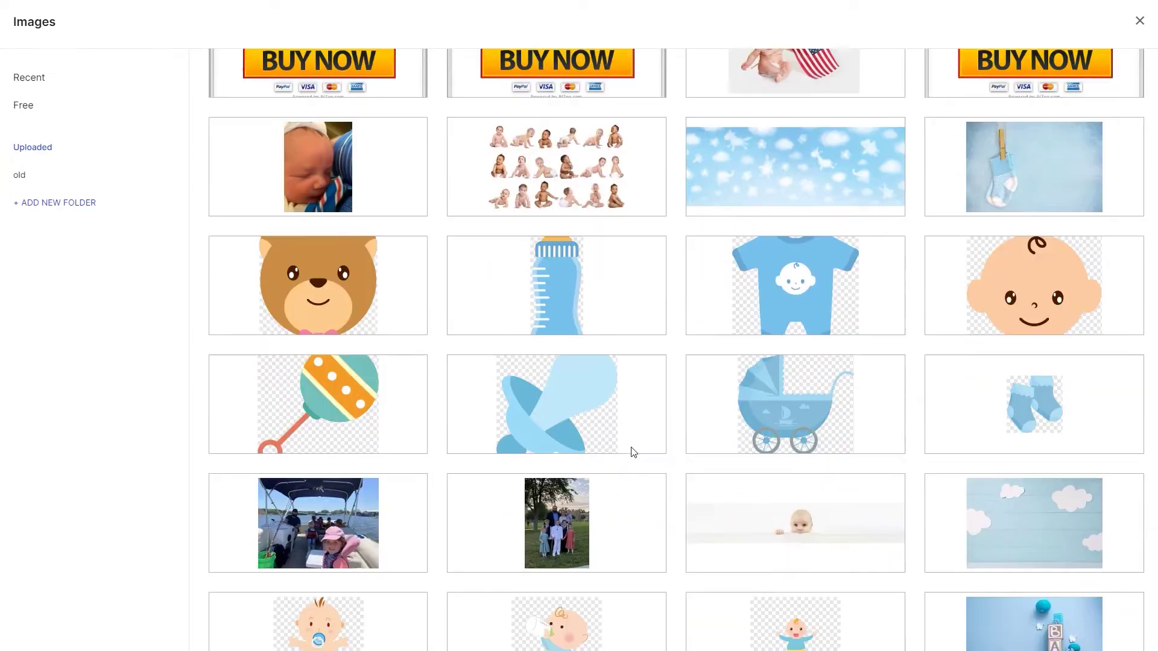
{"action": "scroll", "coordinate": [632, 452], "scroll_direction": "down", "scroll_amount": 12}
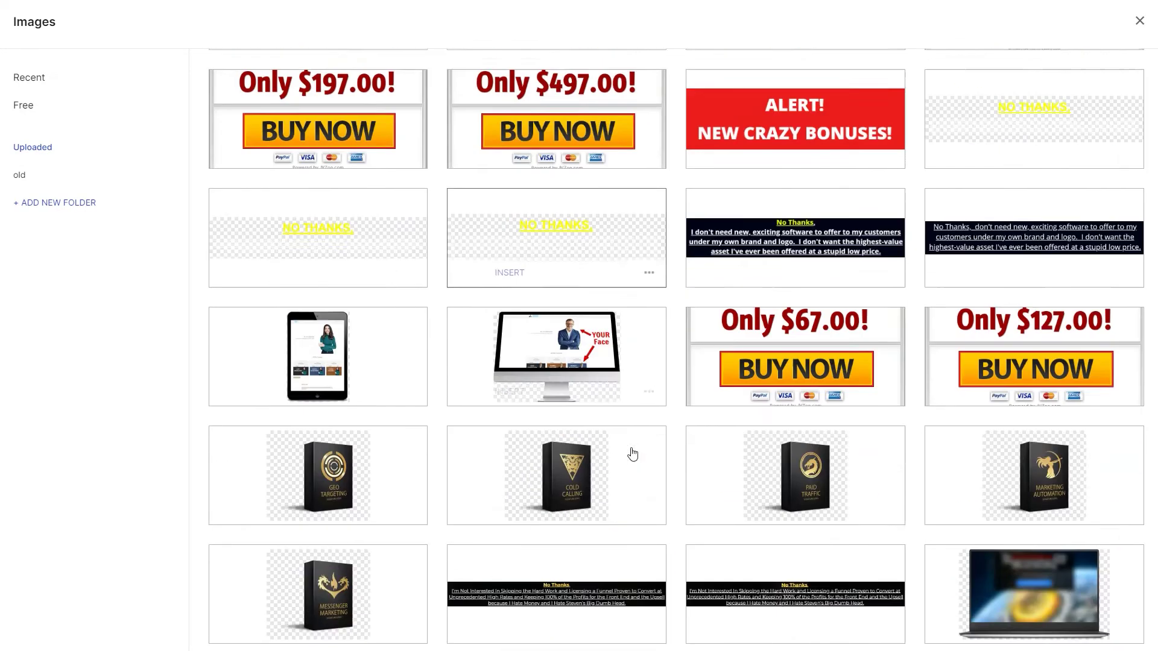
{"action": "scroll", "coordinate": [632, 454], "scroll_direction": "down", "scroll_amount": 12}
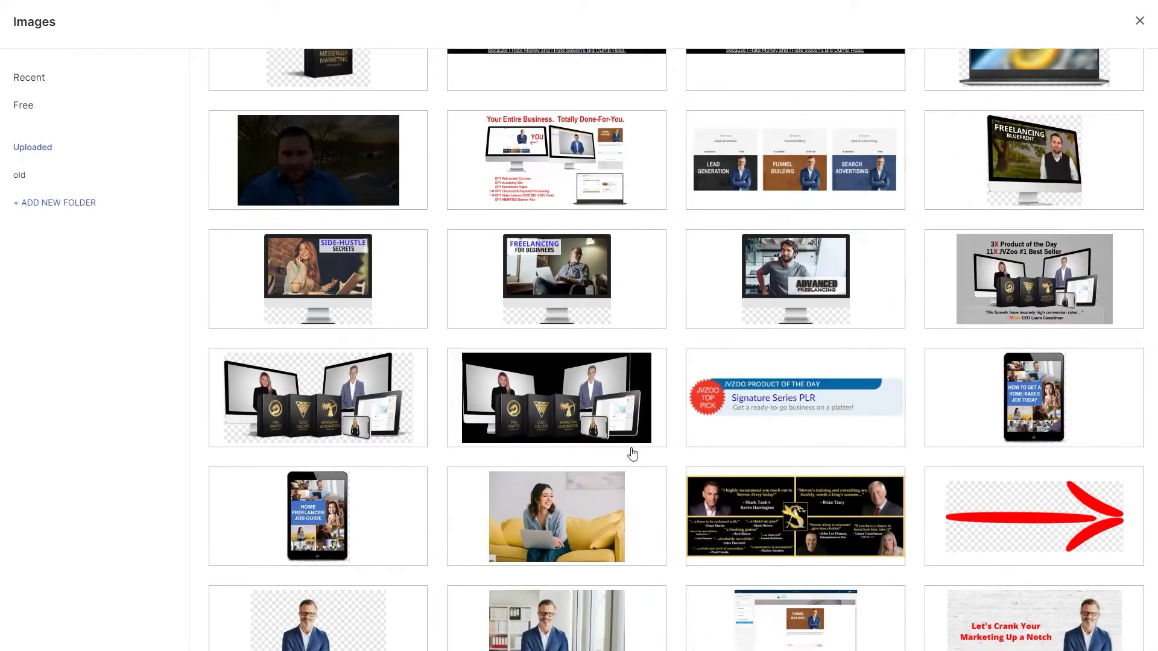
{"action": "scroll", "coordinate": [632, 455], "scroll_direction": "down", "scroll_amount": 11}
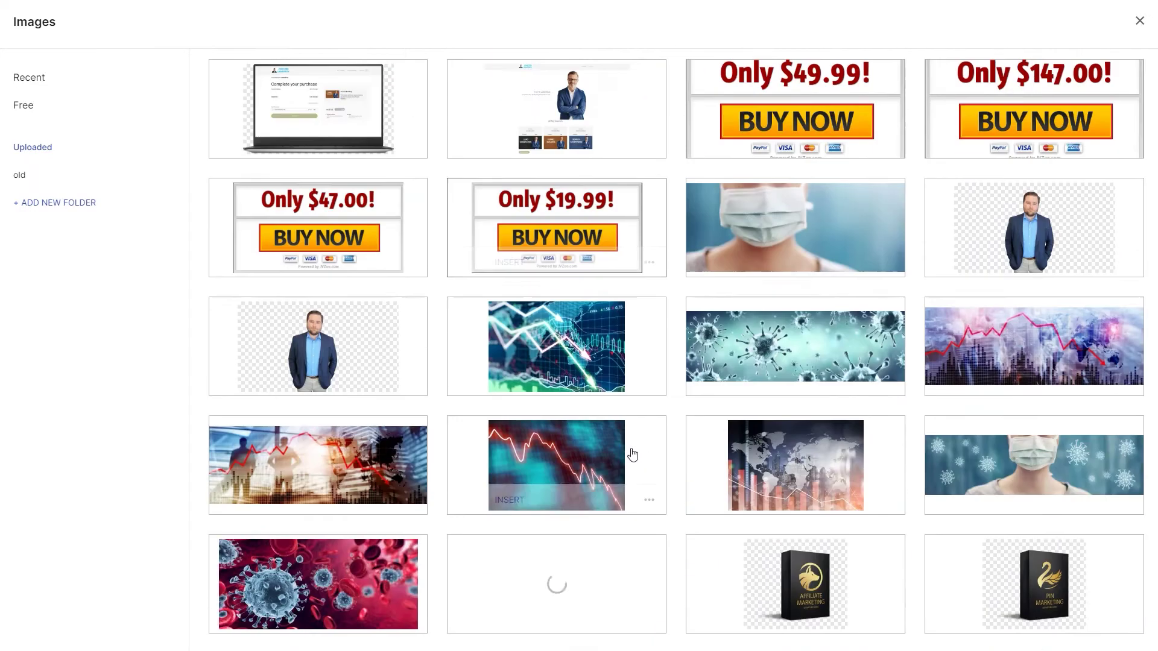
{"action": "scroll", "coordinate": [632, 454], "scroll_direction": "down", "scroll_amount": 5}
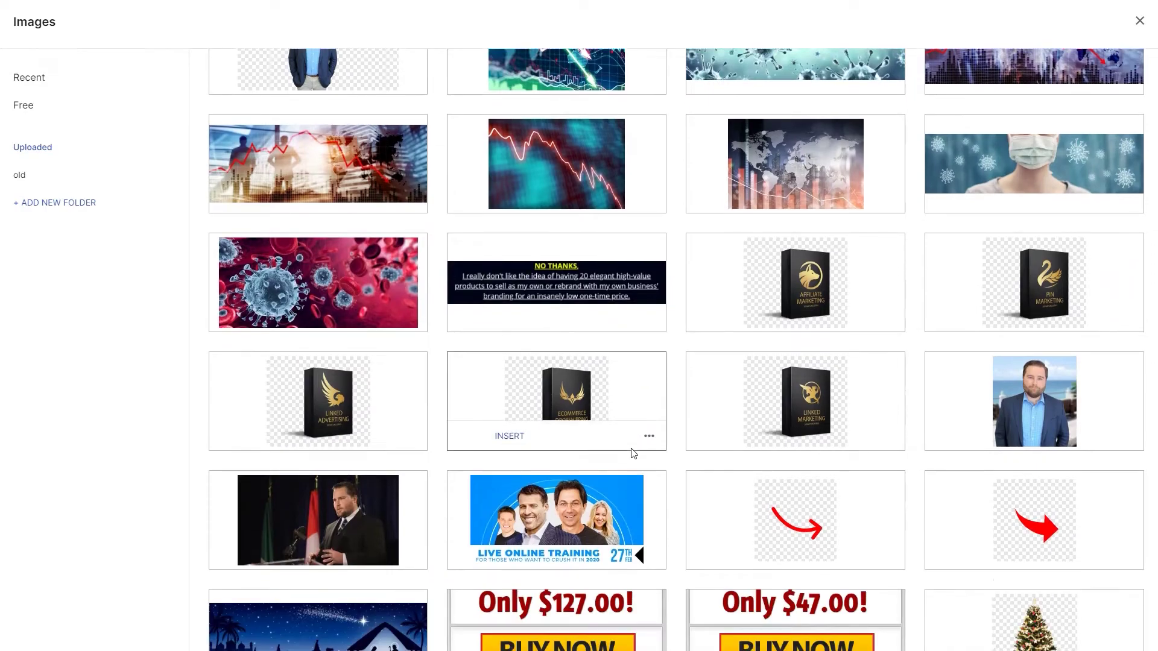
{"action": "scroll", "coordinate": [633, 454], "scroll_direction": "down", "scroll_amount": 13}
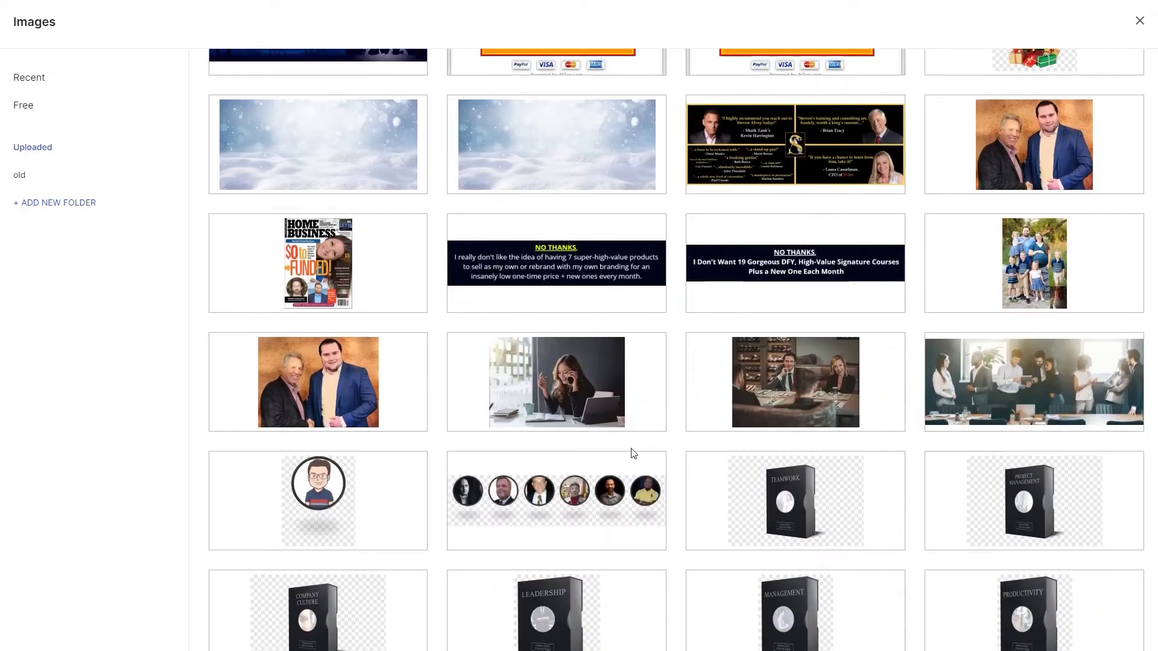
{"action": "scroll", "coordinate": [632, 454], "scroll_direction": "down", "scroll_amount": 15}
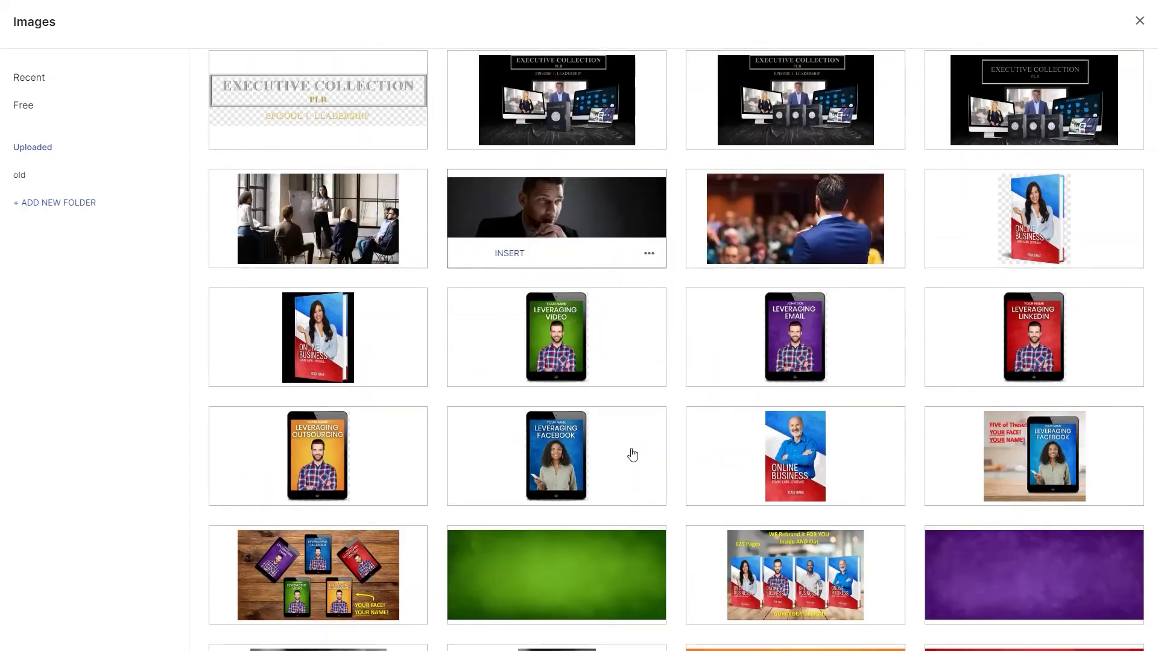
{"action": "scroll", "coordinate": [644, 447], "scroll_direction": "down", "scroll_amount": 1}
{"action": "scroll", "coordinate": [646, 452], "scroll_direction": "up", "scroll_amount": 4}
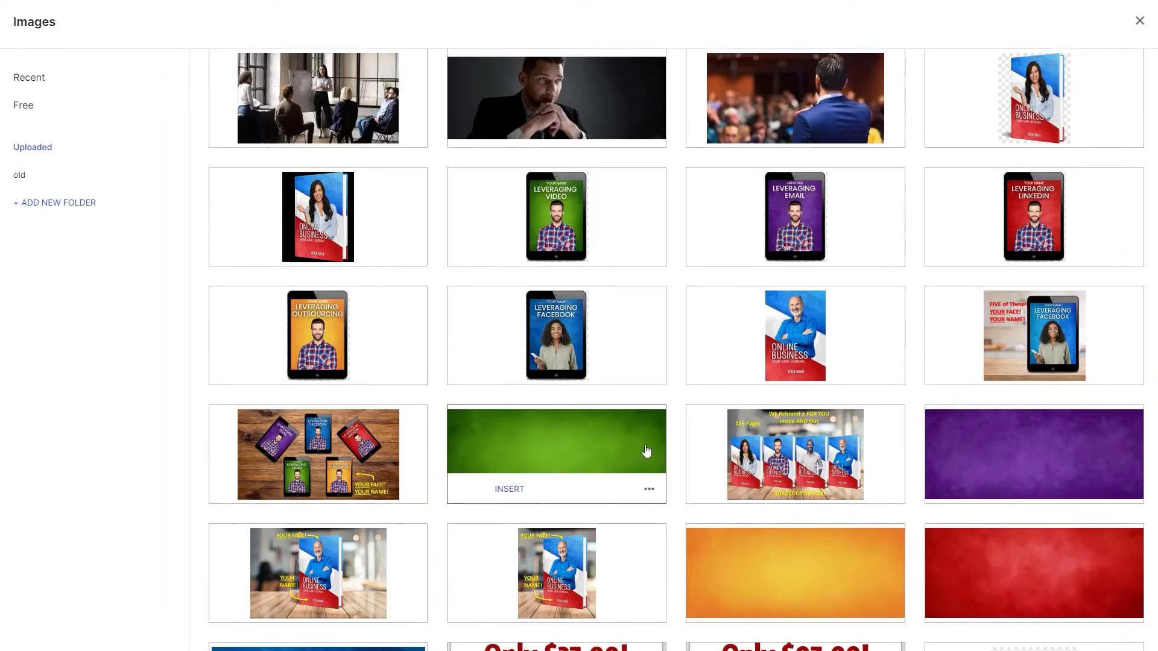
{"action": "left_click", "coordinate": [340, 322]}
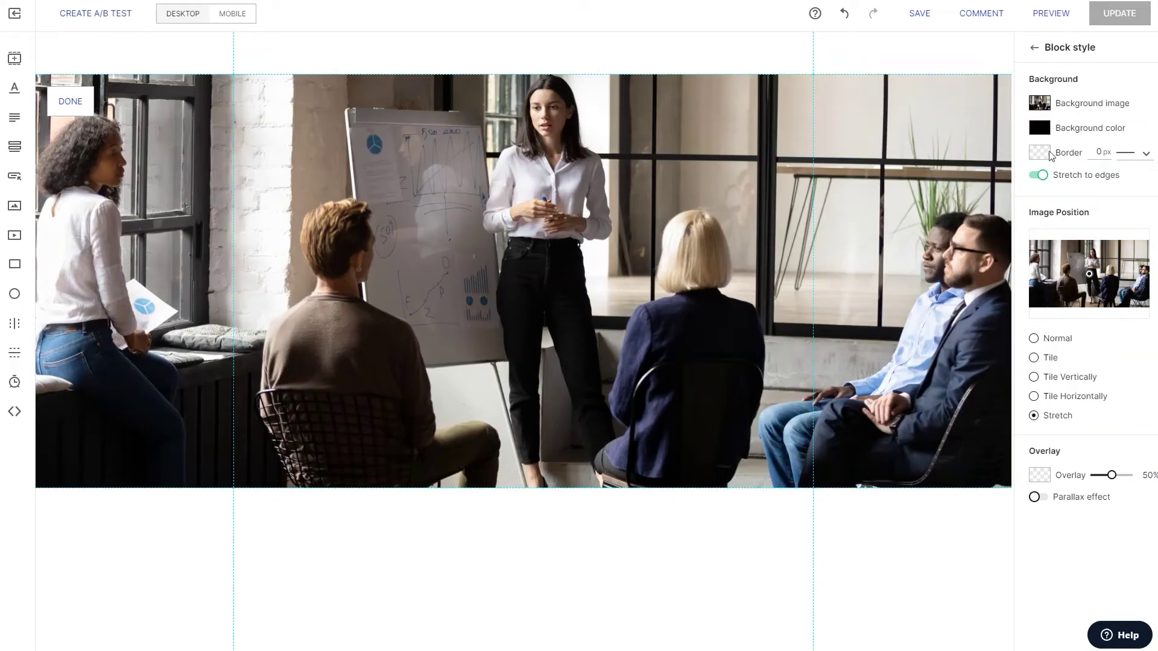
- Darken the hero photo with a black overlay at about 91% opacity
{"action": "left_click", "coordinate": [1039, 475]}
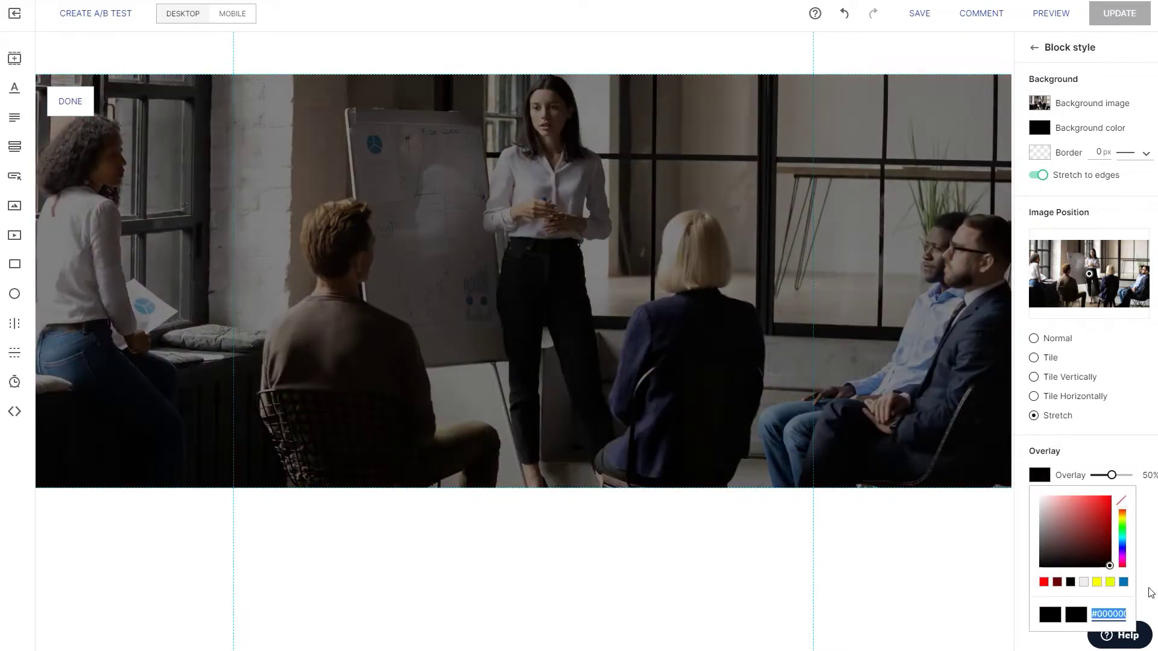
{"action": "left_click", "coordinate": [1091, 478]}
{"action": "left_click_drag", "start_coordinate": [1110, 474], "coordinate": [1127, 478]}
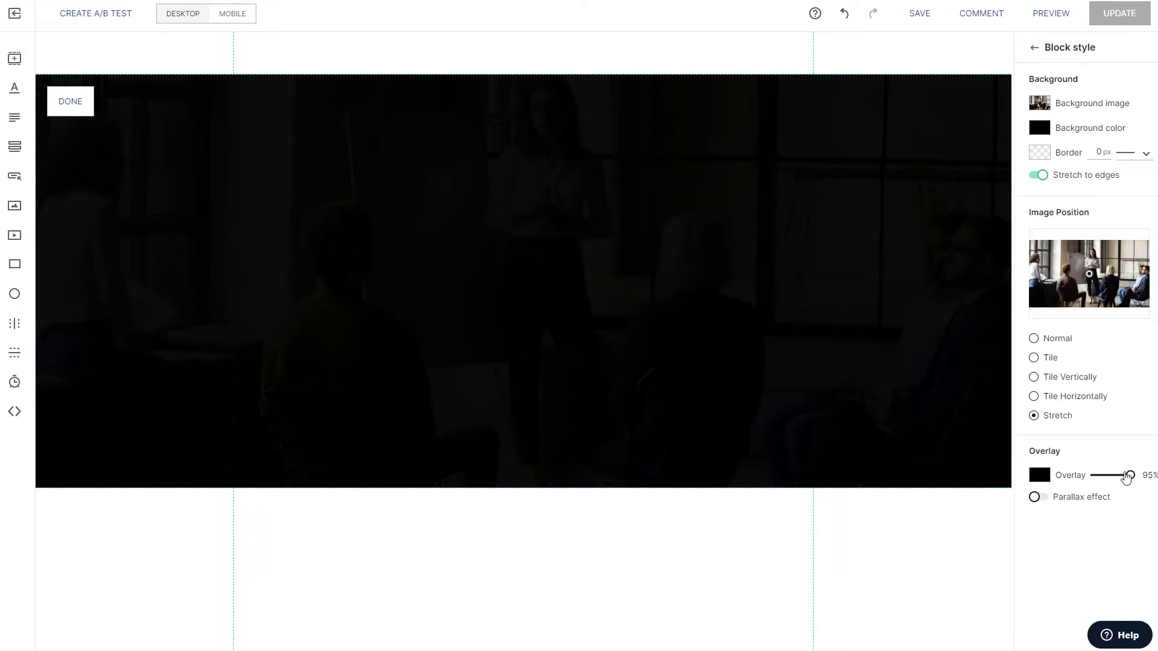
{"action": "left_click_drag", "start_coordinate": [1127, 477], "coordinate": [1127, 479]}
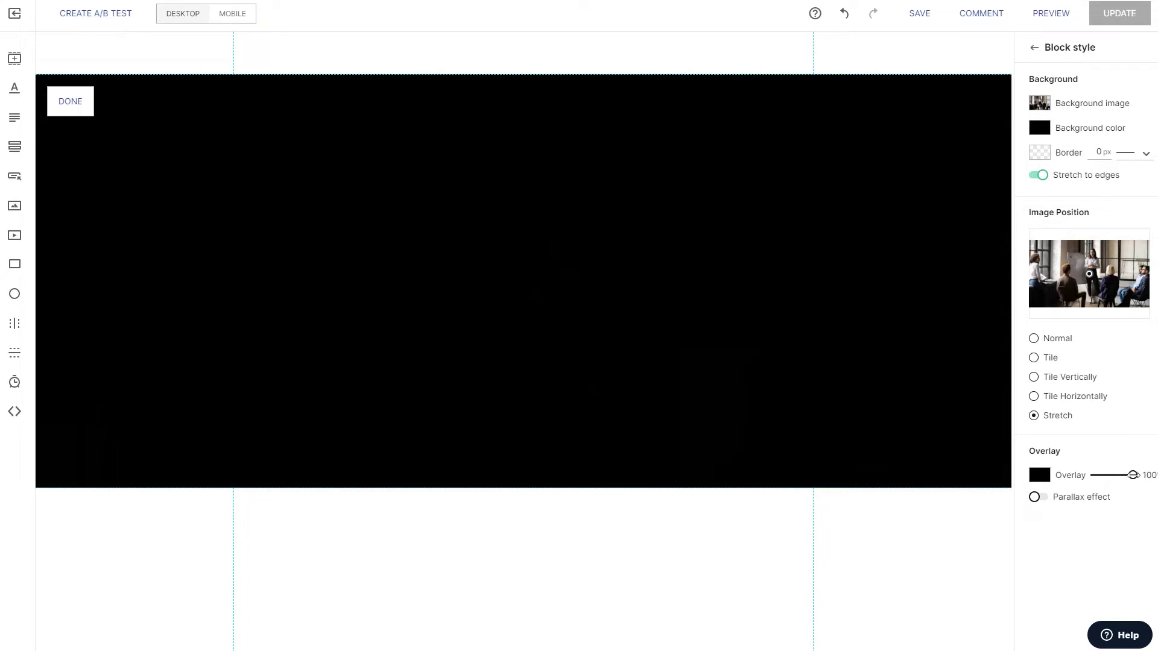
{"action": "left_click_drag", "start_coordinate": [1133, 475], "coordinate": [1128, 475]}
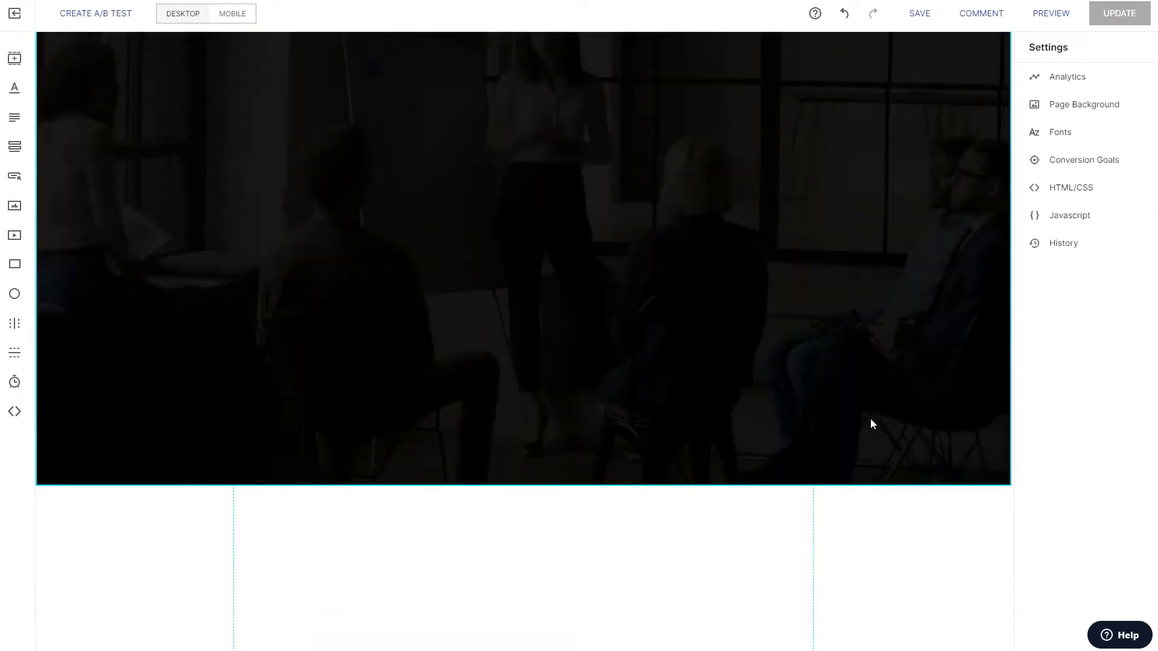
- Turn on the parallax effect for the hero background
{"action": "scroll", "coordinate": [928, 404], "scroll_direction": "up", "scroll_amount": 3}
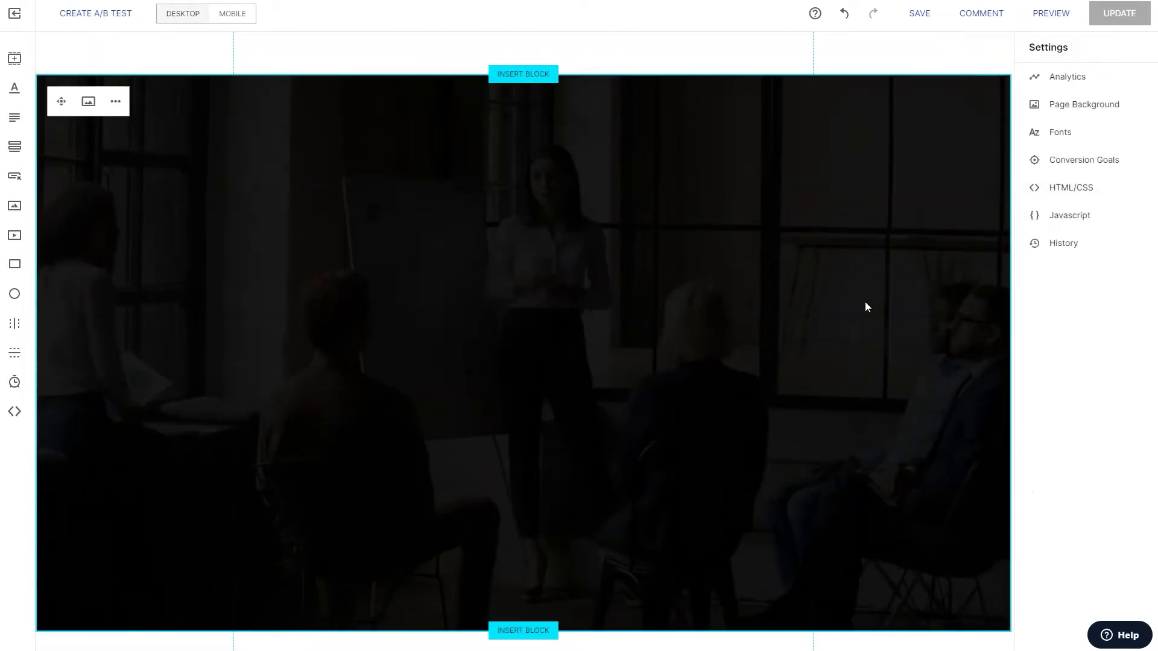
{"action": "left_click", "coordinate": [87, 102]}
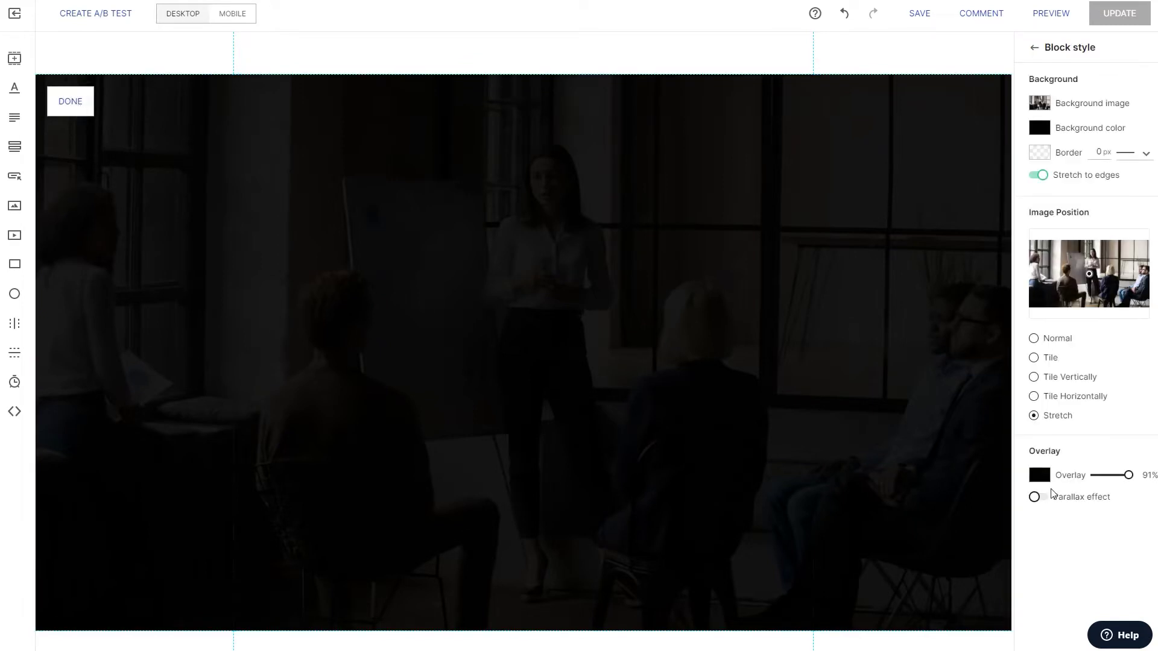
{"action": "left_click", "coordinate": [1036, 497]}
{"action": "scroll", "coordinate": [723, 422], "scroll_direction": "down", "scroll_amount": 2}
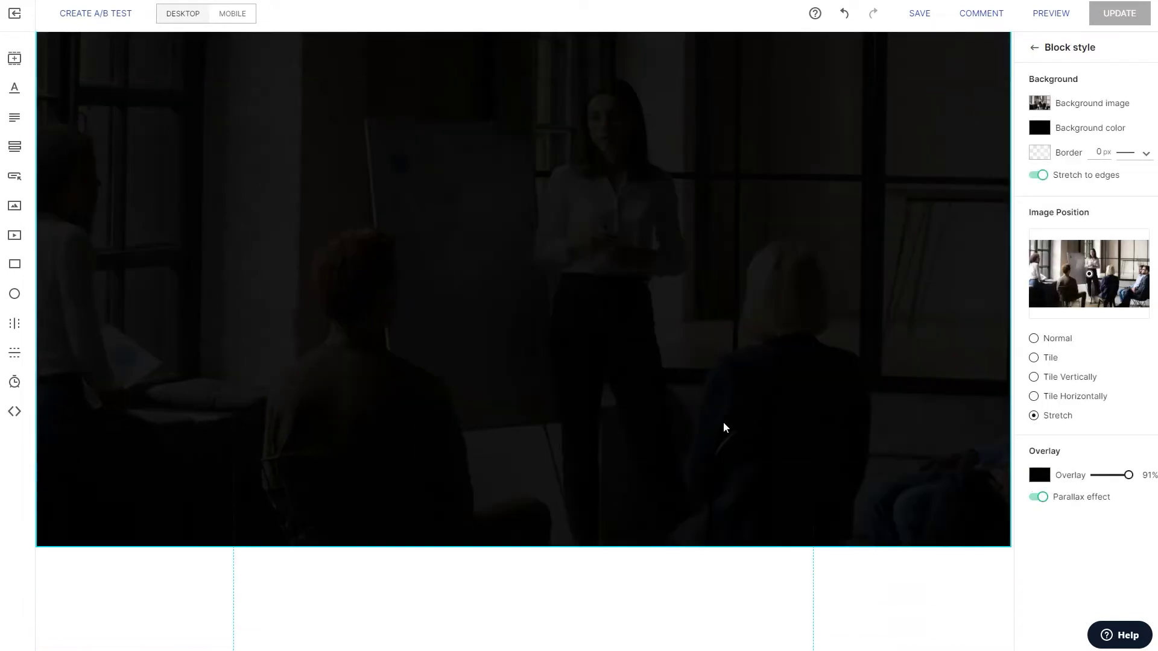
{"action": "scroll", "coordinate": [722, 421], "scroll_direction": "up", "scroll_amount": 2}
{"action": "scroll", "coordinate": [722, 422], "scroll_direction": "down", "scroll_amount": 2}
{"action": "scroll", "coordinate": [722, 422], "scroll_direction": "up", "scroll_amount": 2}
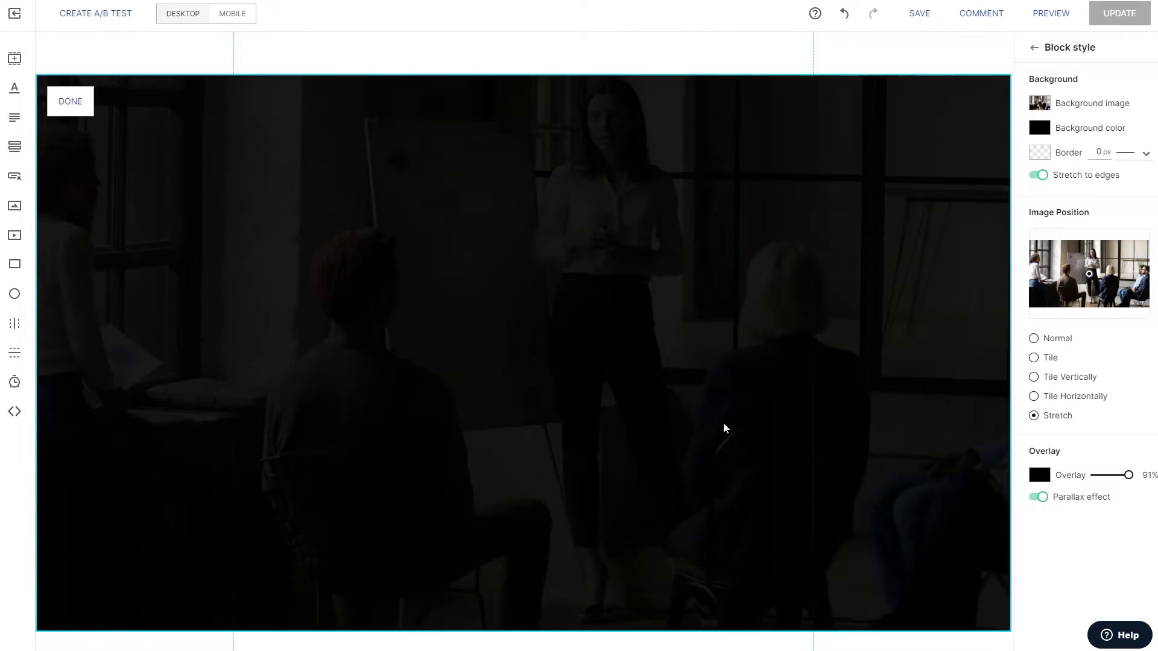
{"action": "scroll", "coordinate": [723, 422], "scroll_direction": "down", "scroll_amount": 3}
{"action": "scroll", "coordinate": [722, 422], "scroll_direction": "up", "scroll_amount": 3}
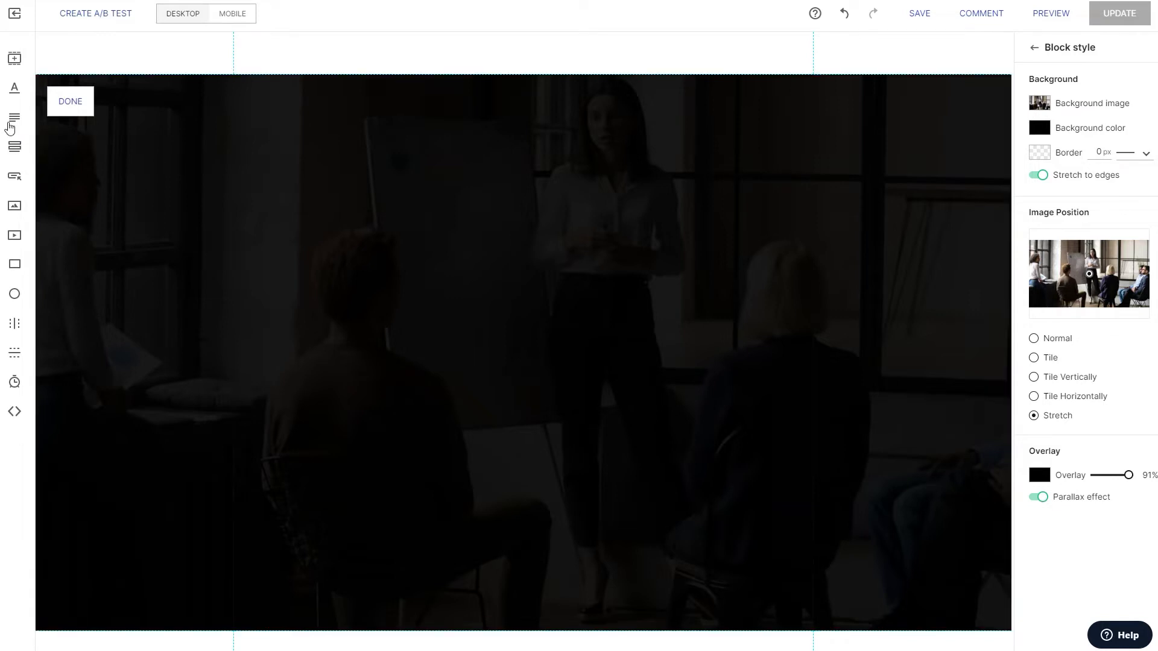
- Add a headline to the hero and center-align its 'Your headline' text
{"action": "left_click", "coordinate": [14, 87]}
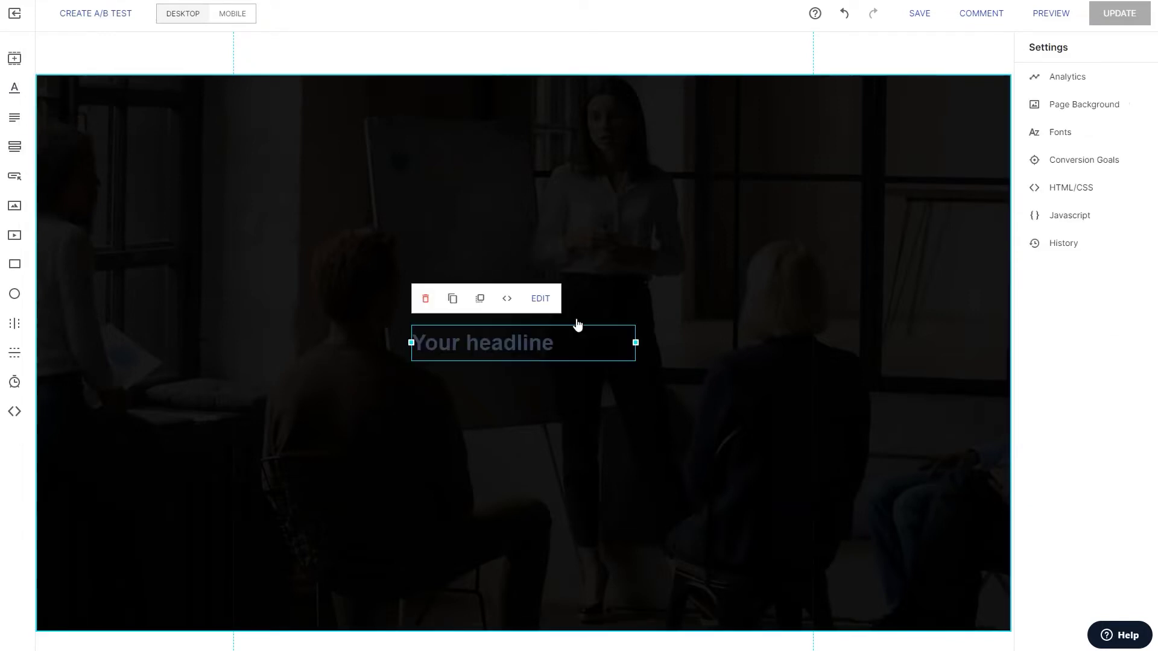
{"action": "double_click", "coordinate": [552, 341]}
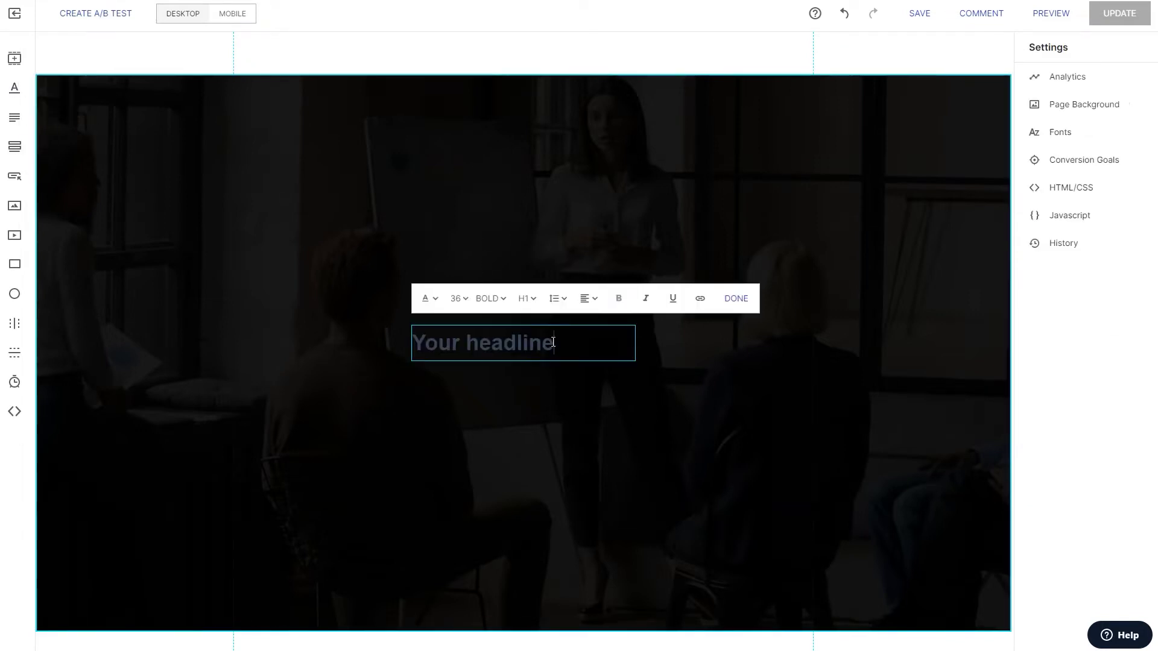
{"action": "left_click", "coordinate": [436, 301]}
{"action": "left_click", "coordinate": [412, 245]}
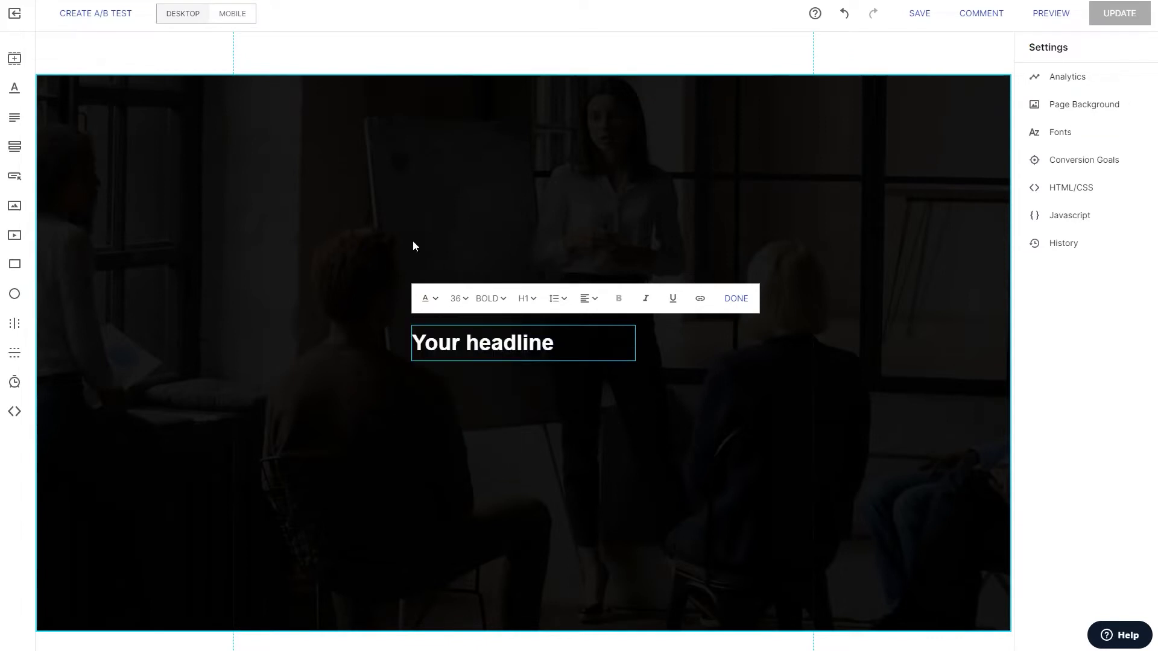
{"action": "left_click", "coordinate": [593, 300]}
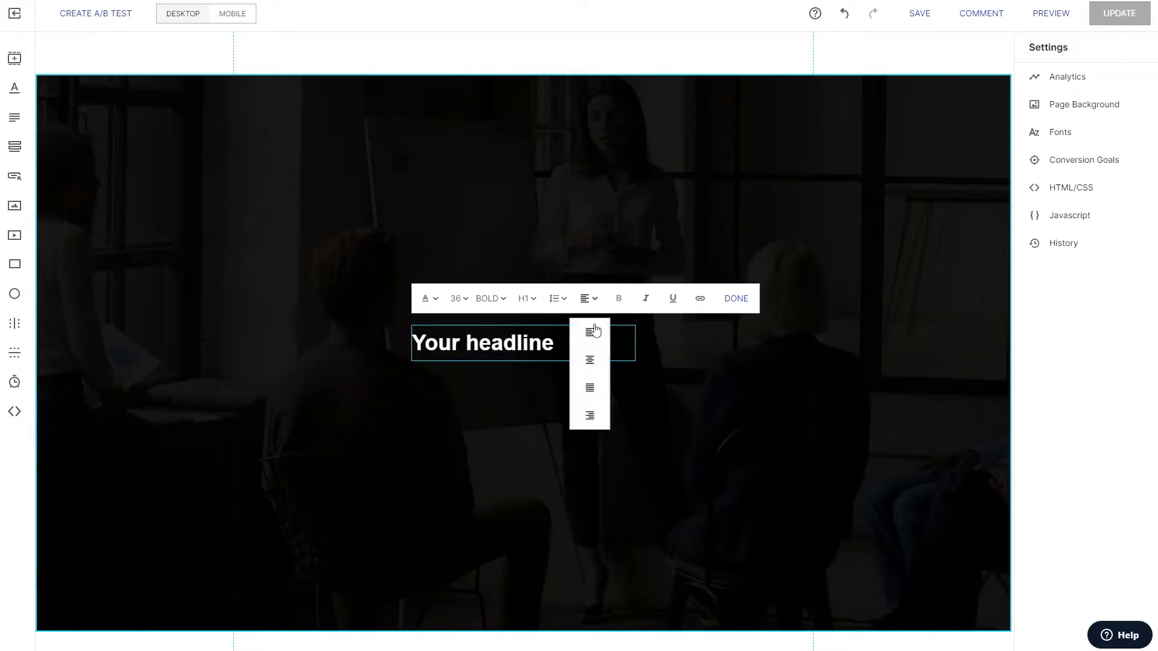
{"action": "left_click", "coordinate": [596, 356]}
{"action": "left_click", "coordinate": [426, 348]}
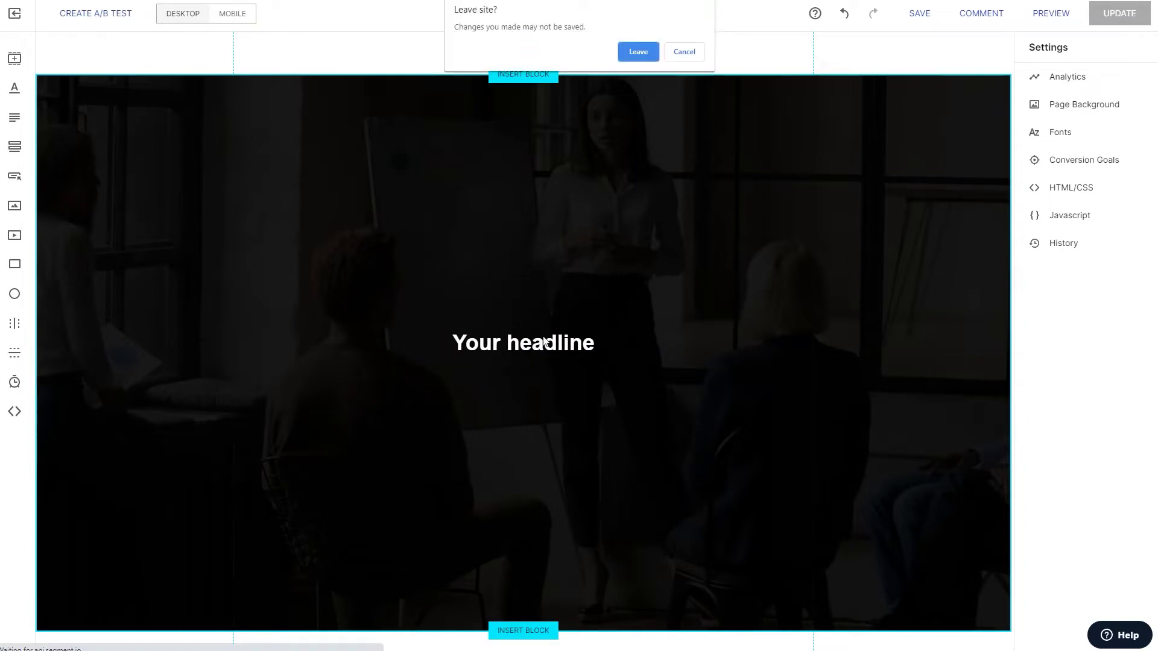
{"action": "left_click", "coordinate": [691, 50]}
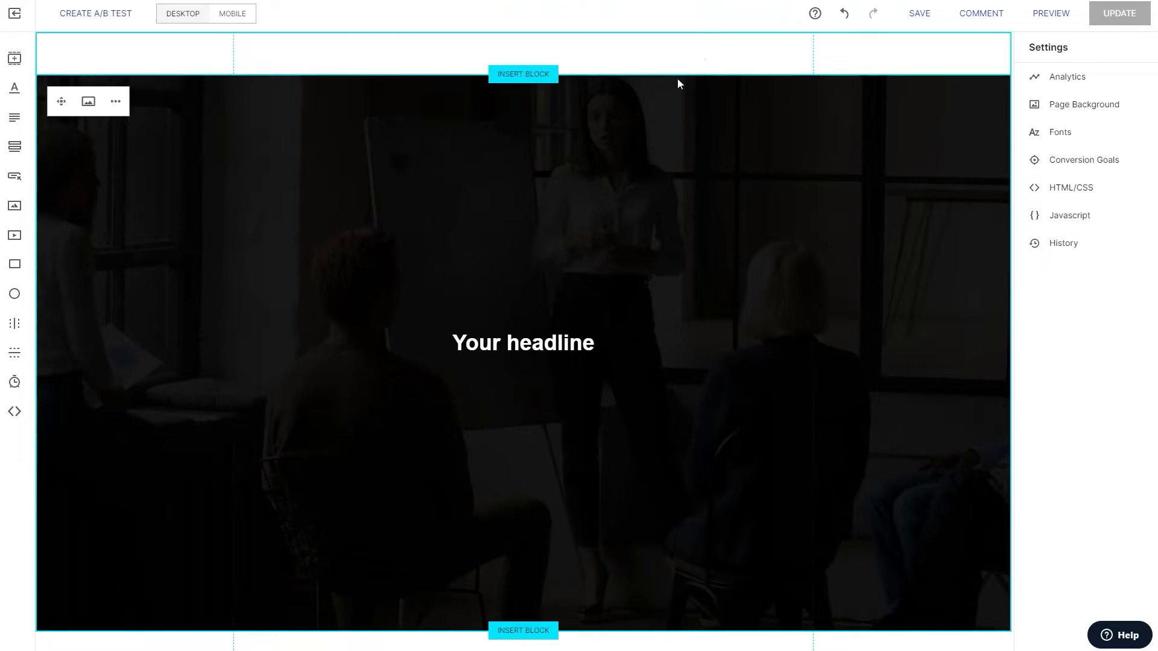
{"action": "left_click", "coordinate": [523, 353]}
- Move the headline near the hero's top, widen it and re-center it
{"action": "left_click_drag", "start_coordinate": [523, 353], "coordinate": [533, 148]}
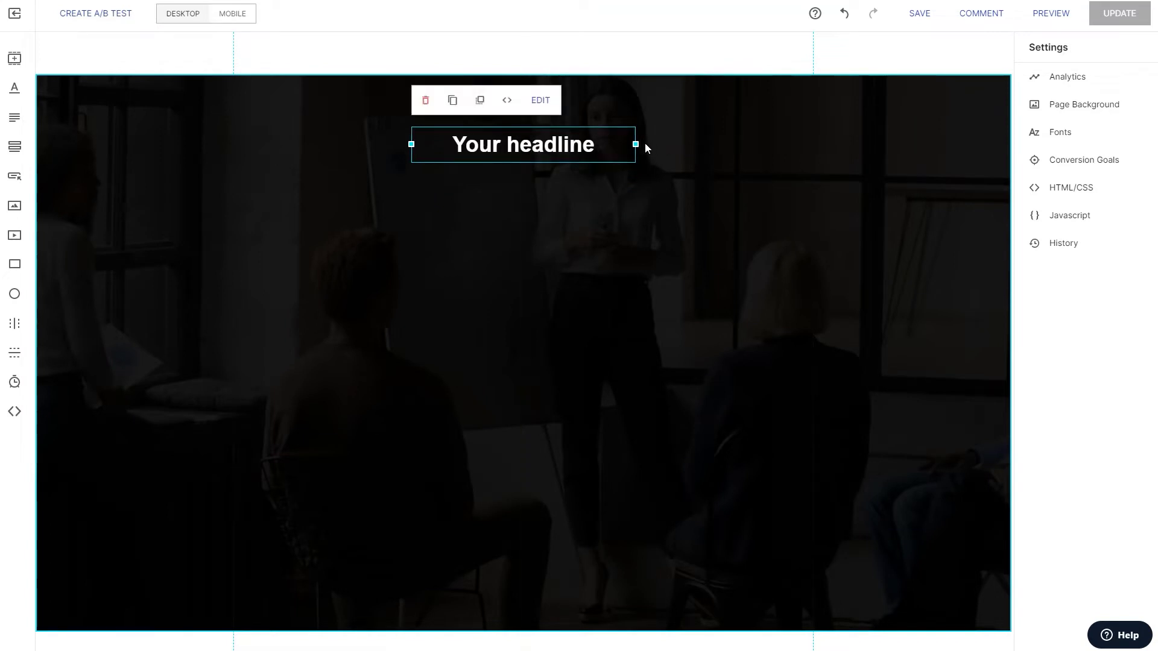
{"action": "left_click_drag", "start_coordinate": [637, 144], "coordinate": [852, 145]}
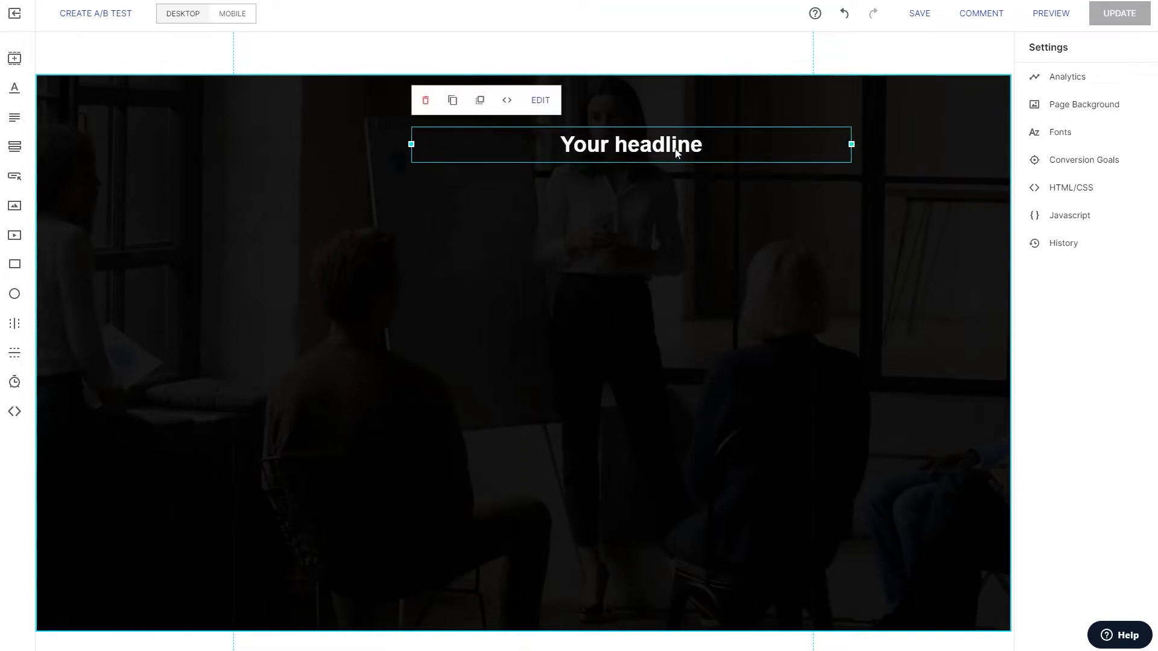
{"action": "left_click_drag", "start_coordinate": [675, 152], "coordinate": [567, 147]}
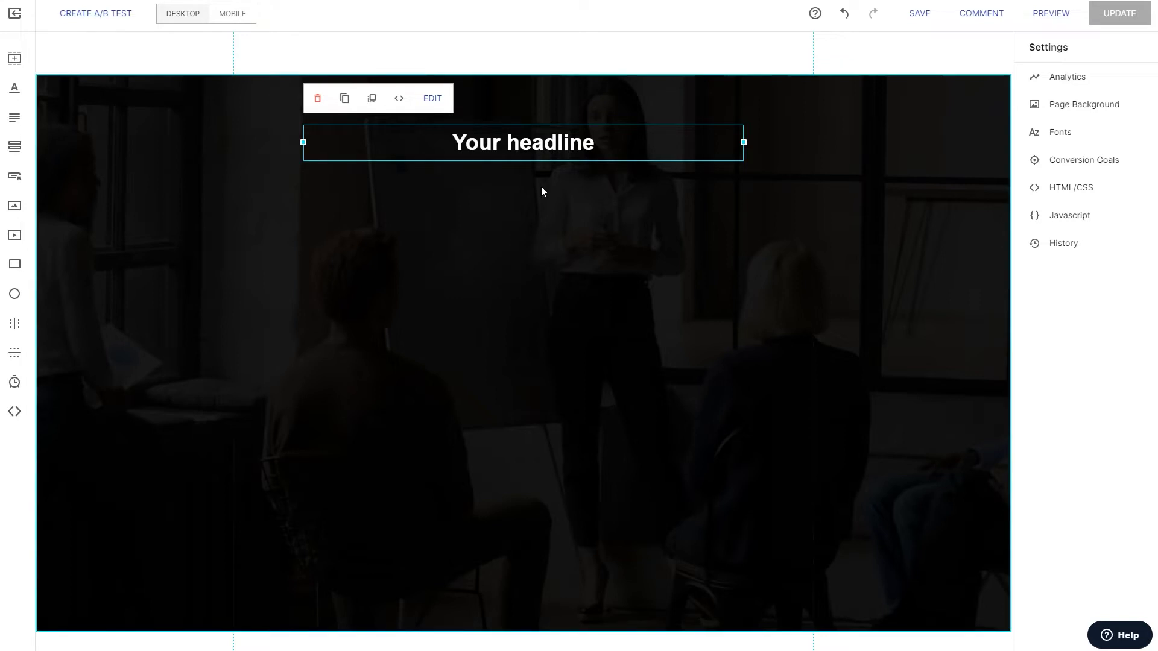
- Change the headline to 'WHAT IF YOU INSTANTLY HAD ALL THE WORLD'S DROPSHIP SUPPLIERS AT YOUR FINGERTIPS?'
{"action": "double_click", "coordinate": [535, 142]}
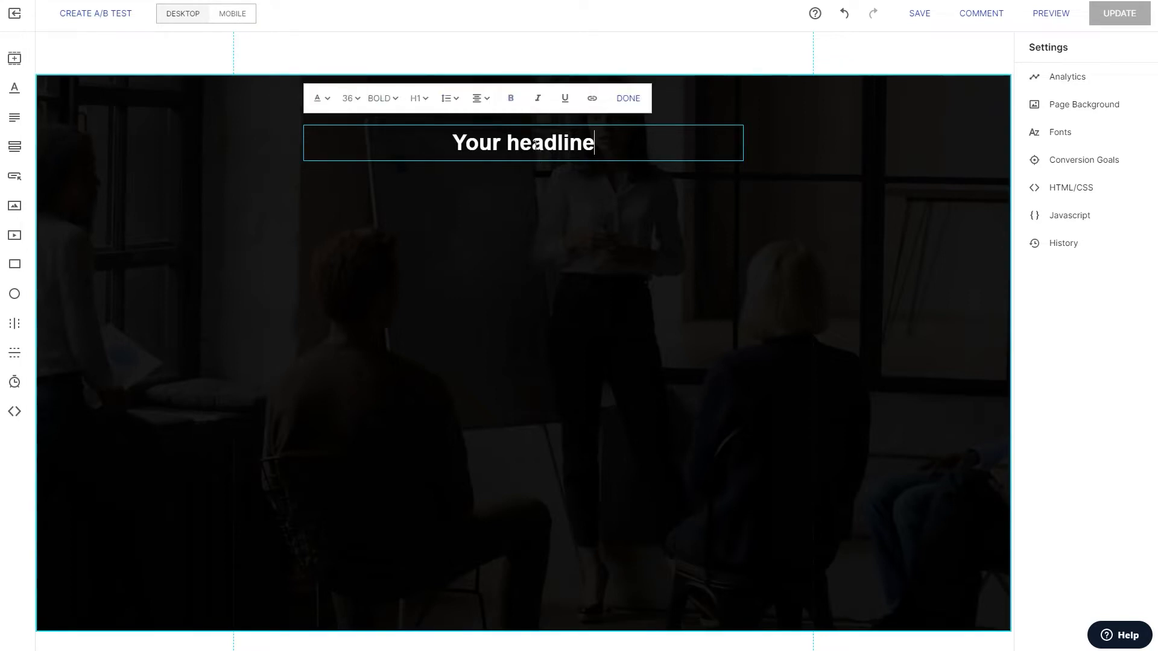
{"action": "triple_click", "coordinate": [535, 145]}
{"action": "type", "text": "W"}
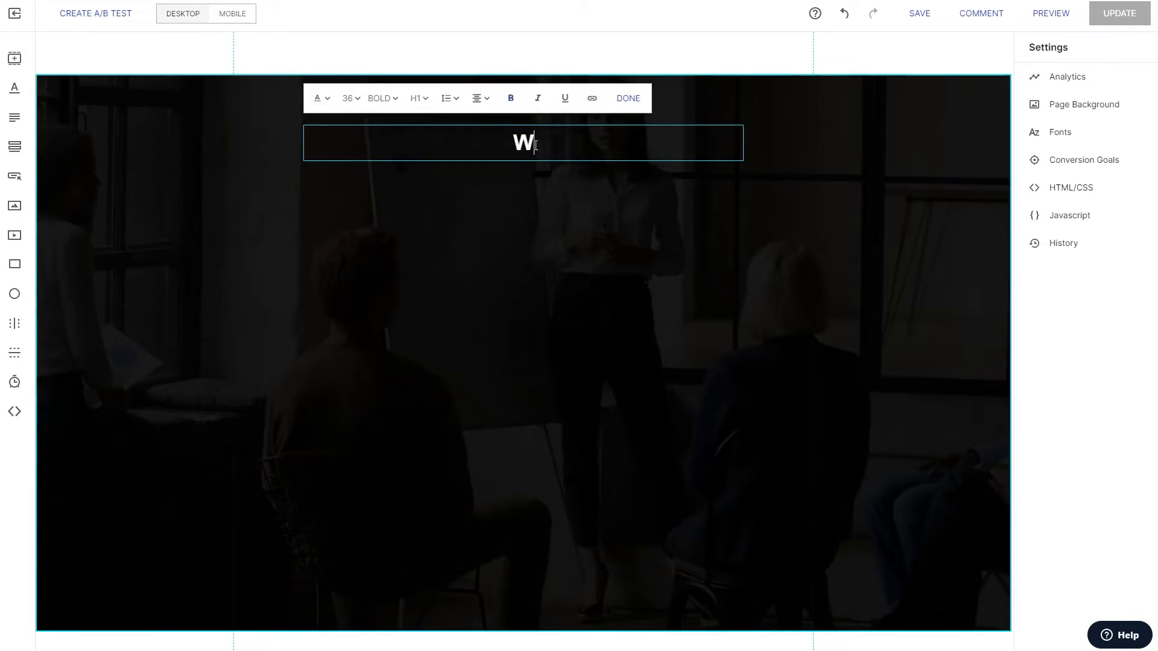
{"action": "type", "text": "hat if you"}
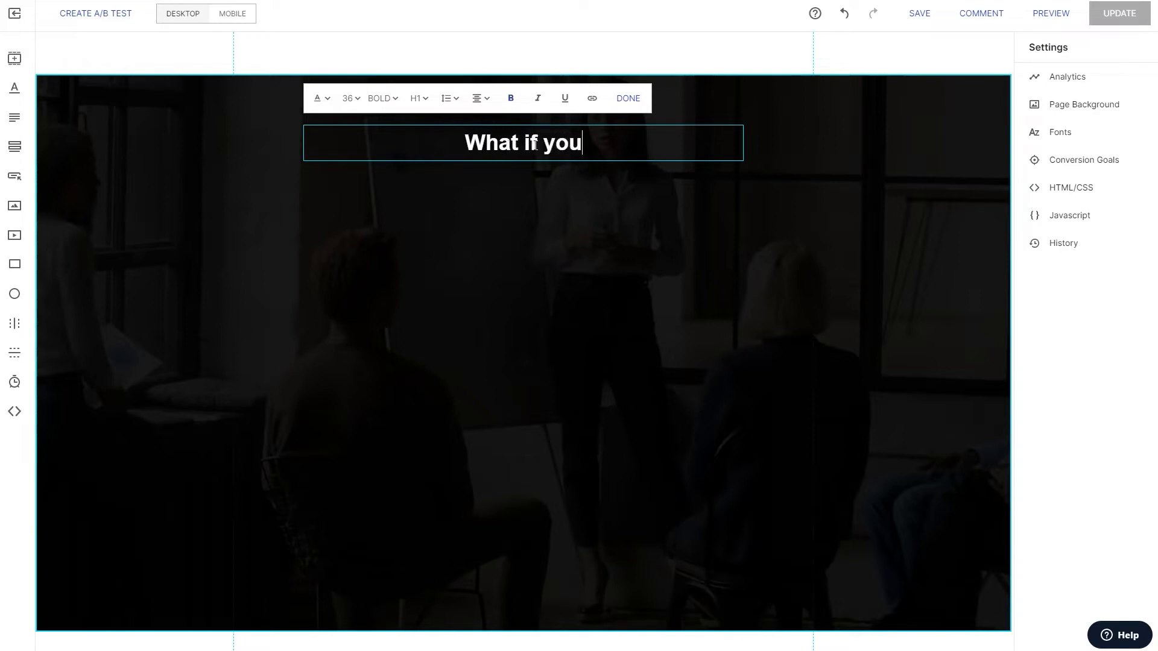
{"action": "key", "text": "BackSpace"}
{"action": "key", "text": "BackSpace"}
{"action": "key", "text": "BackSpace"}
{"action": "key", "text": "BackSpace"}
{"action": "key", "text": "BackSpace"}
{"action": "key", "text": "BackSpace"}
{"action": "key", "text": "BackSpace"}
{"action": "key", "text": "BackSpace"}
{"action": "key", "text": "BackSpace"}
{"action": "key", "text": "BackSpace"}
{"action": "key", "text": "BackSpace"}
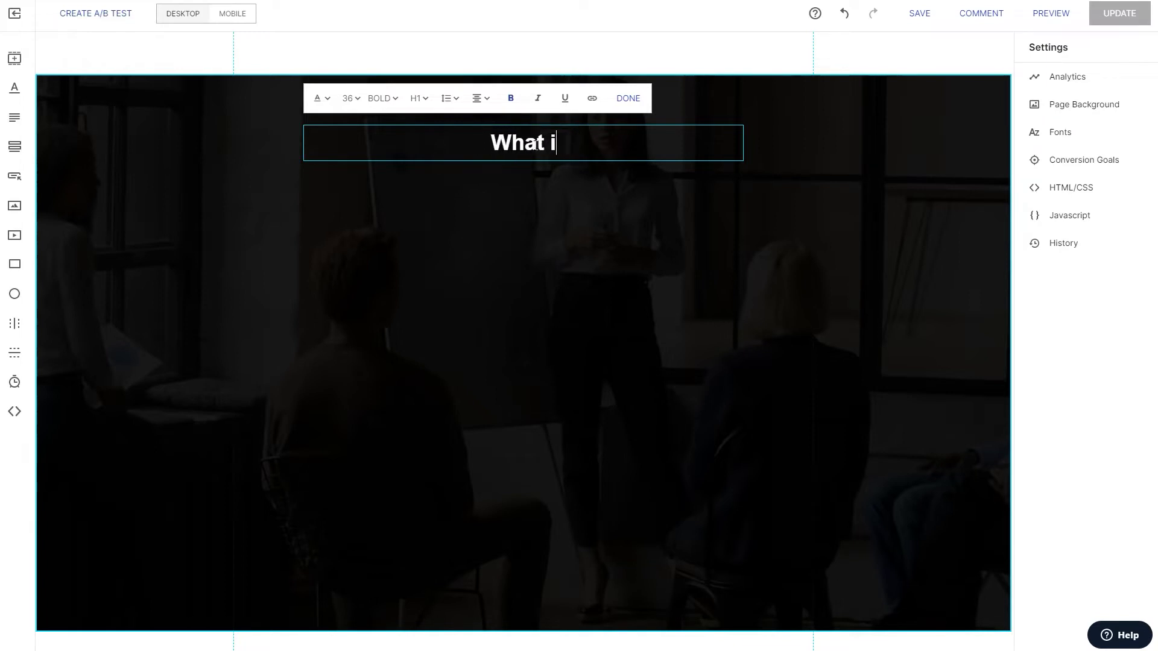
{"action": "type", "text": "WH"}
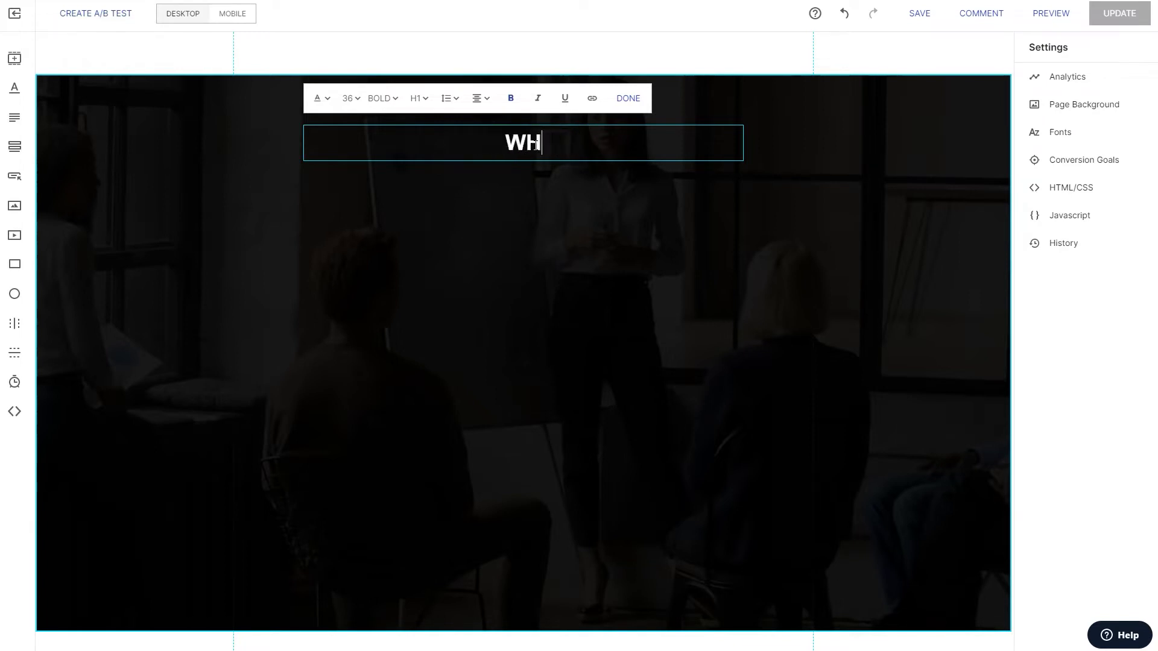
{"action": "type", "text": "AT IF YOU SUDDENLY"}
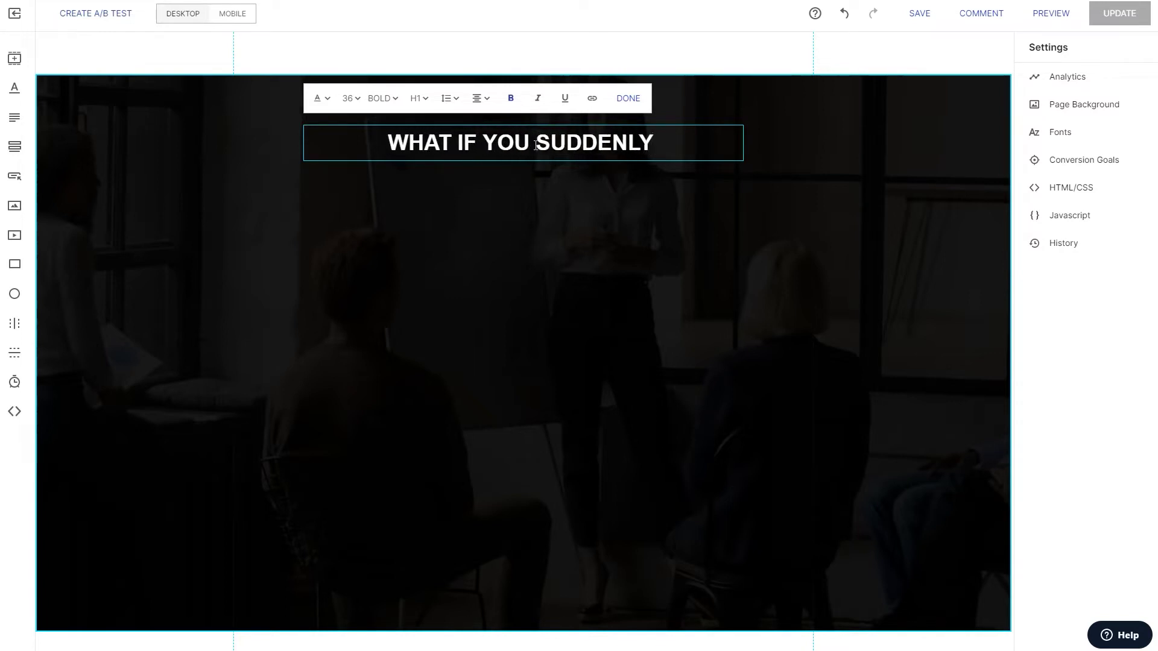
{"action": "key", "text": "BackSpace"}
{"action": "key", "text": "BackSpace"}
{"action": "key", "text": "BackSpace"}
{"action": "key", "text": "BackSpace"}
{"action": "key", "text": "BackSpace"}
{"action": "key", "text": "BackSpace"}
{"action": "key", "text": "BackSpace"}
{"action": "key", "text": "BackSpace"}
{"action": "key", "text": "BackSpace"}
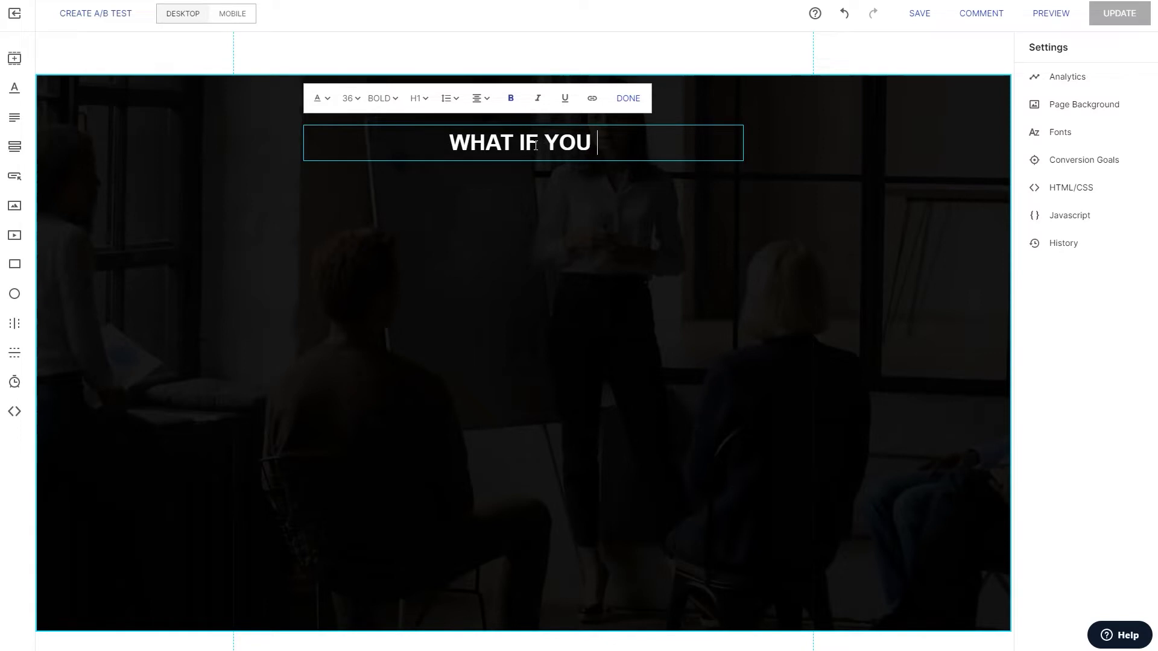
{"action": "type", "text": "INSTANTL"}
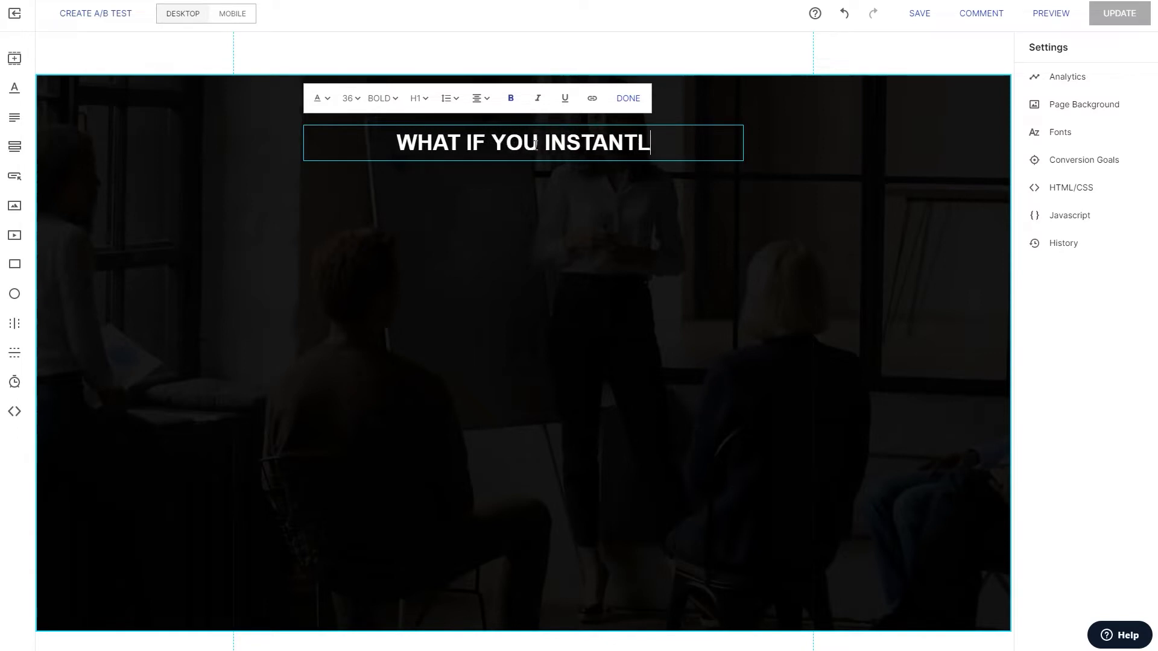
{"action": "type", "text": "Y HAD ALL THE W"}
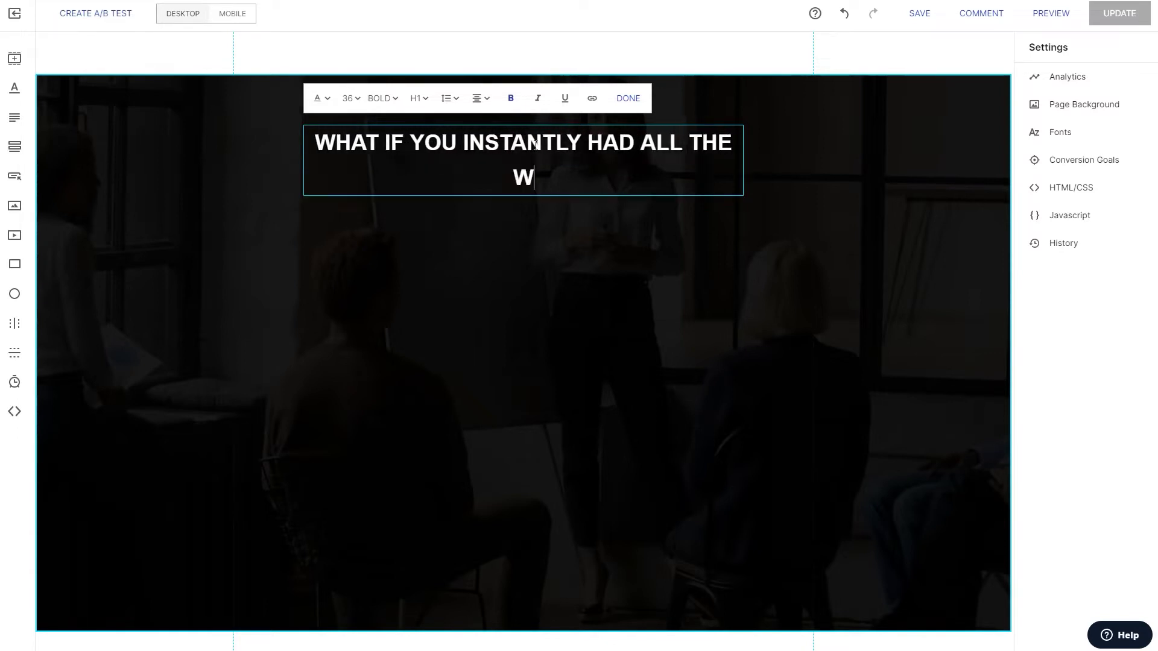
{"action": "type", "text": "ORLD'S "}
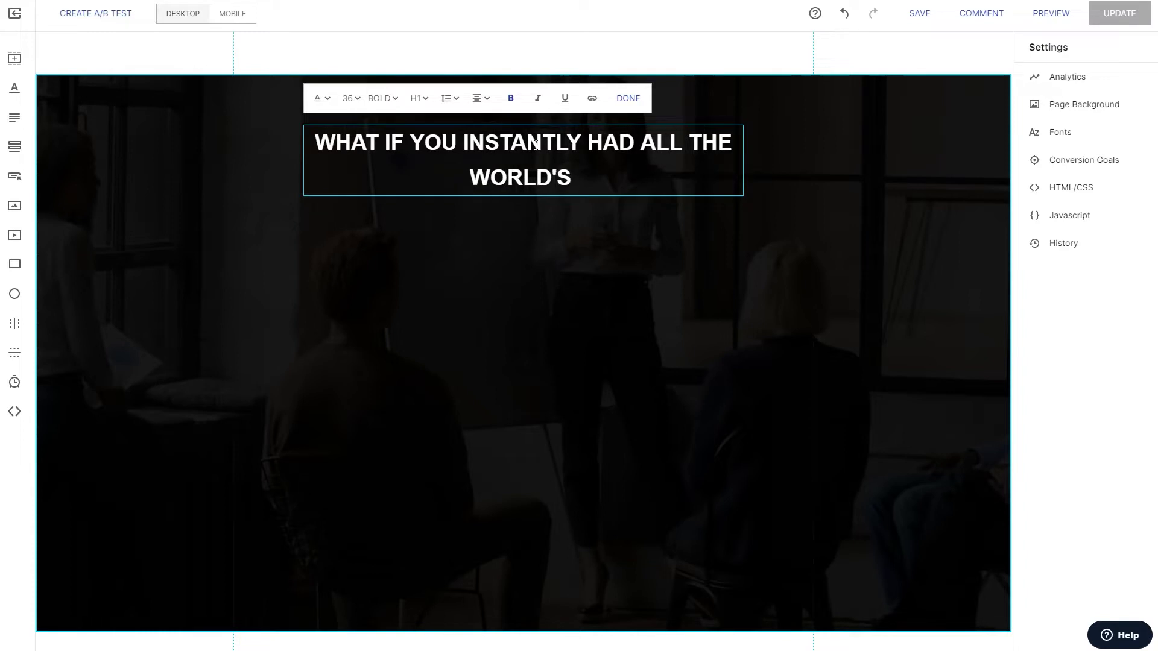
{"action": "type", "text": "DROPSHIP SUPPLIERS AT YOUR"}
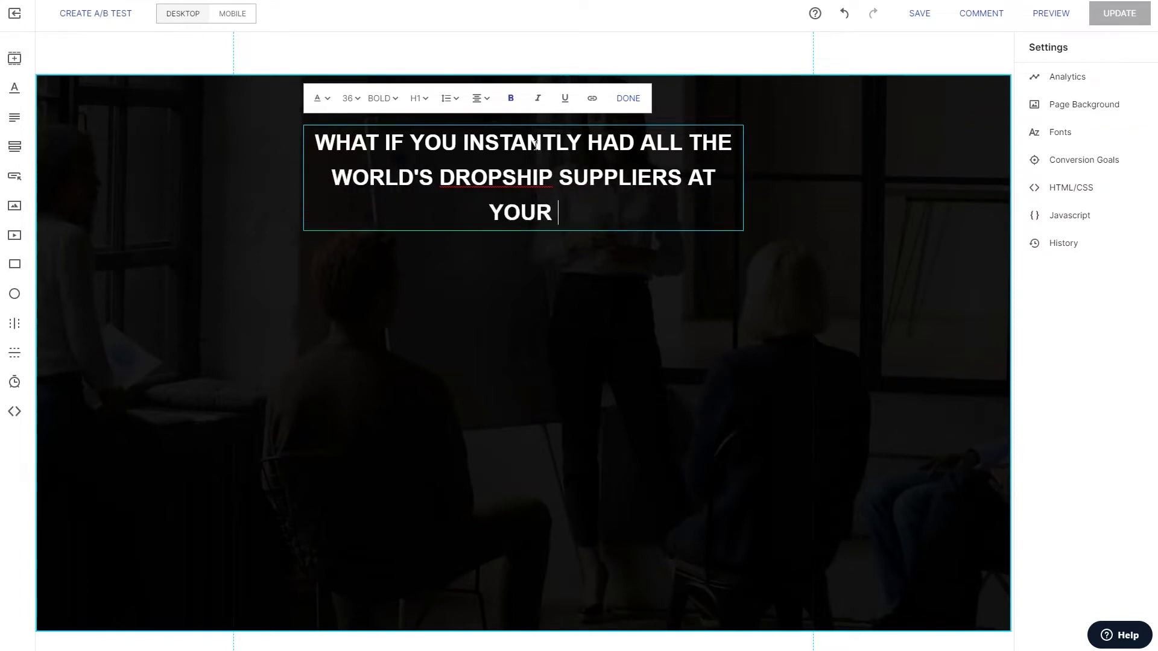
{"action": "type", "text": "FINGER"}
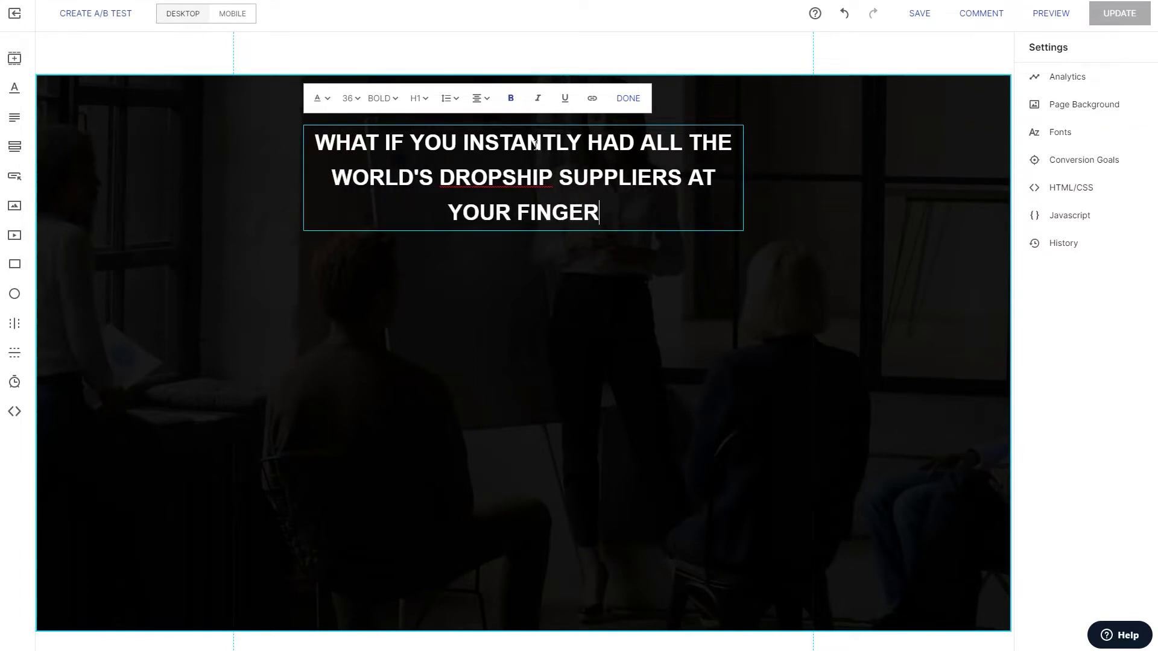
{"action": "type", "text": "TIPS?"}
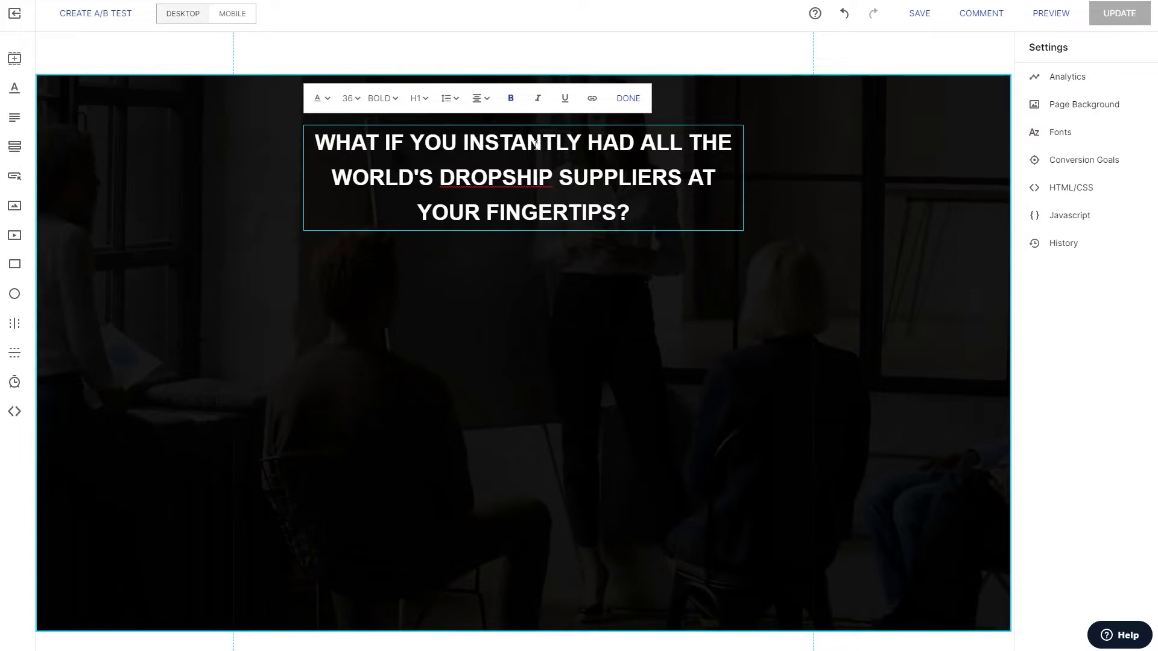
{"action": "key", "text": "BackSpace"}
{"action": "left_click", "coordinate": [628, 98]}
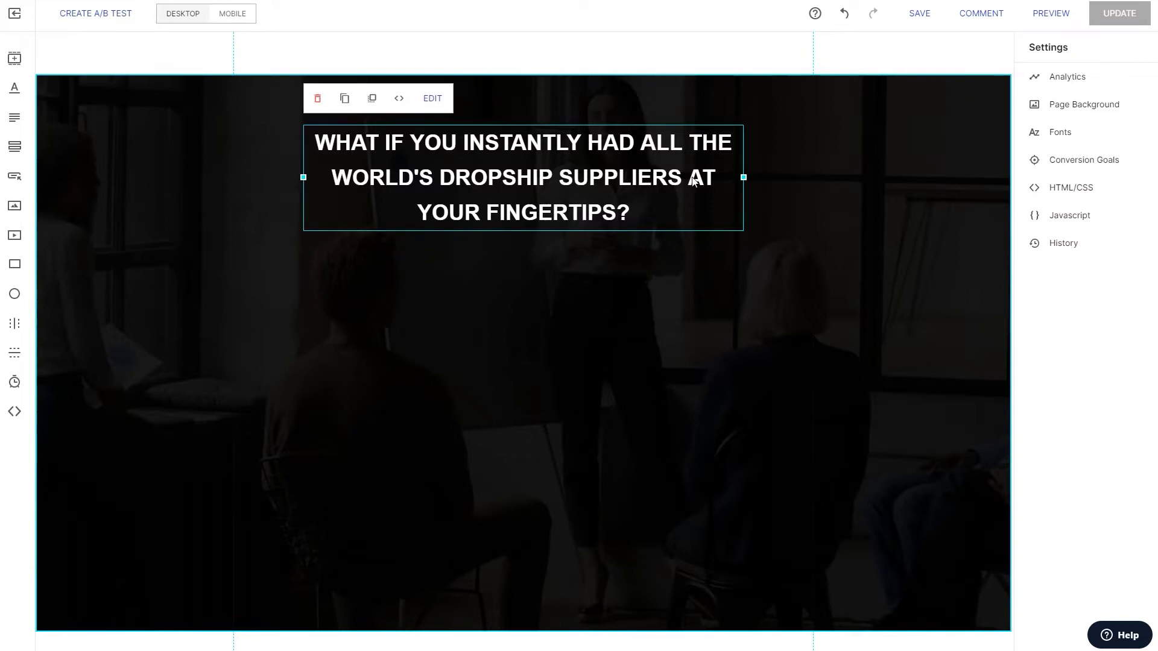
- Widen the headline box and raise its font size from 36 to a custom 46
{"action": "left_click_drag", "start_coordinate": [744, 177], "coordinate": [708, 227]}
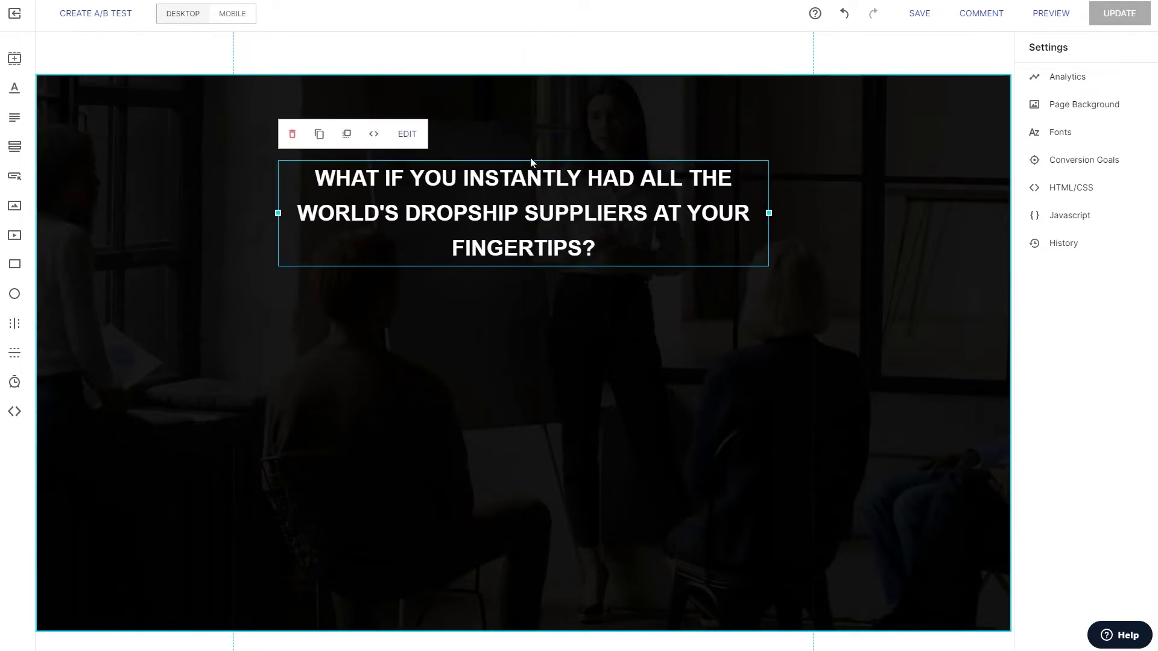
{"action": "left_click", "coordinate": [407, 133]}
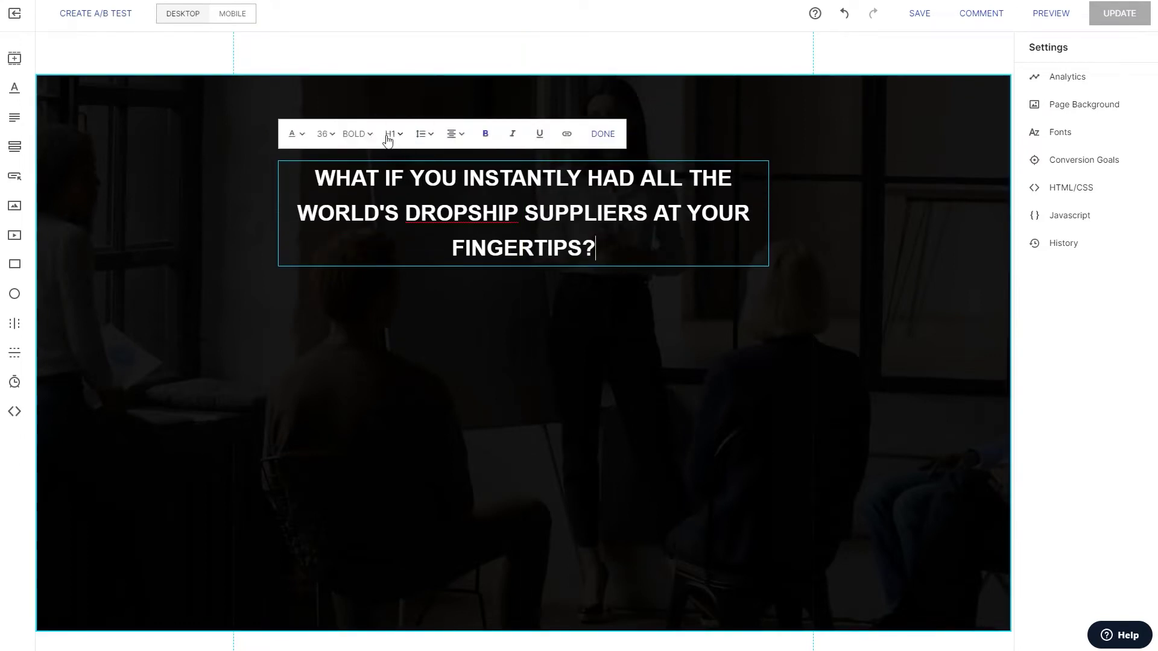
{"action": "left_click", "coordinate": [325, 134]}
{"action": "left_click", "coordinate": [331, 331]}
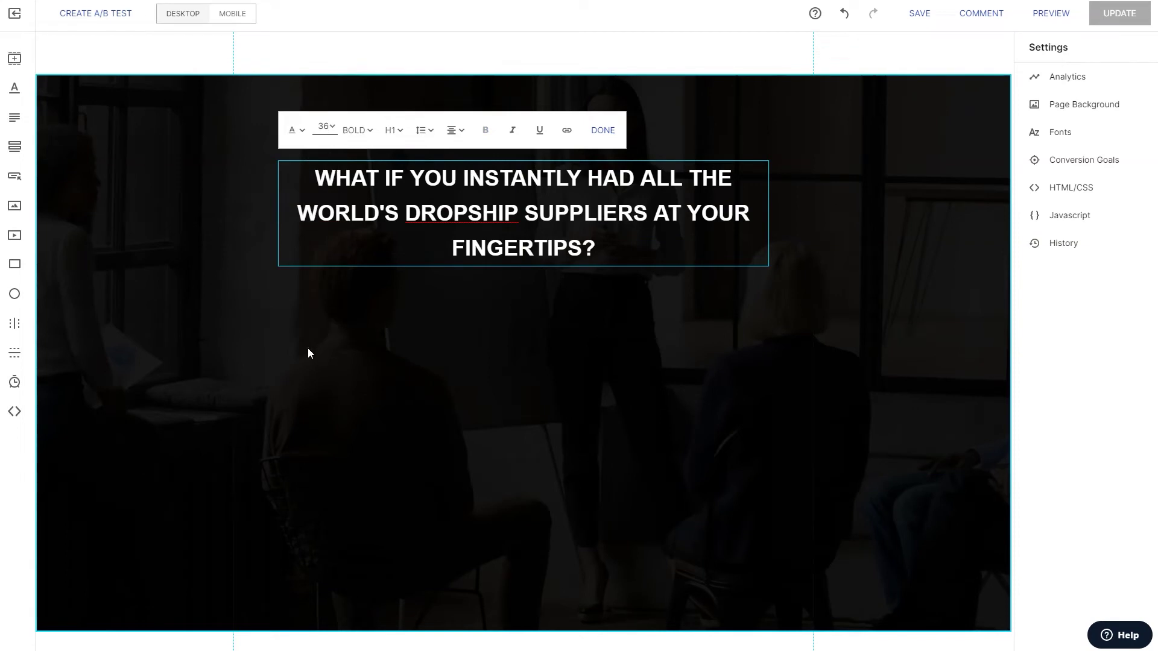
{"action": "key", "text": "BackSpace"}
{"action": "type", "text": "4"}
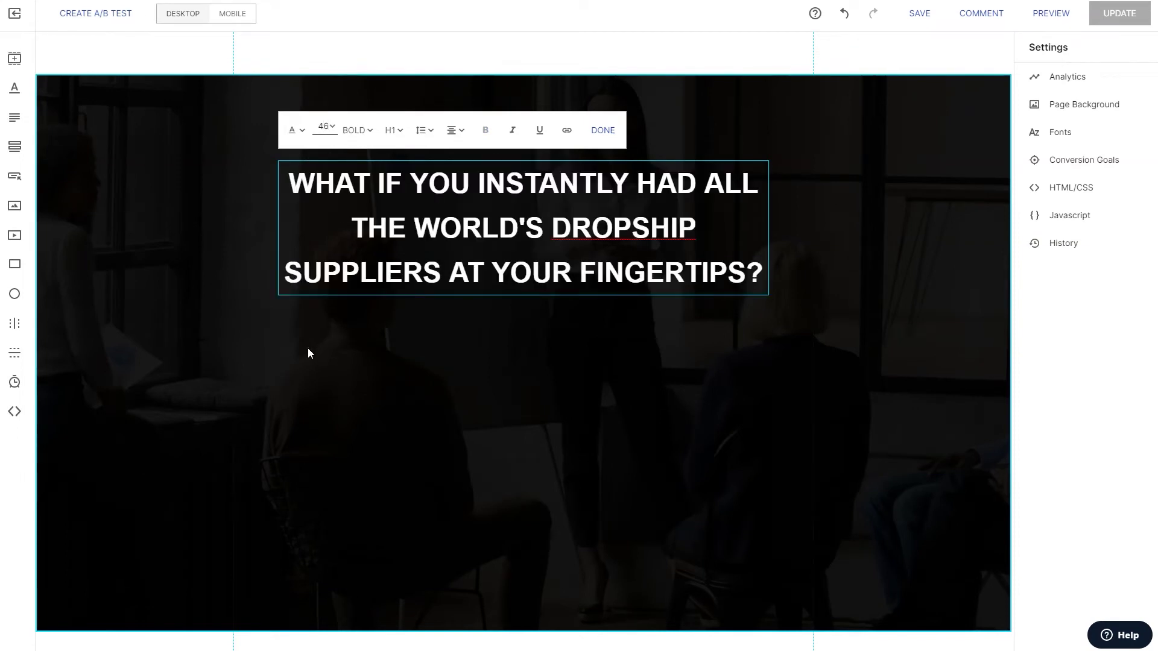
{"action": "left_click", "coordinate": [596, 417]}
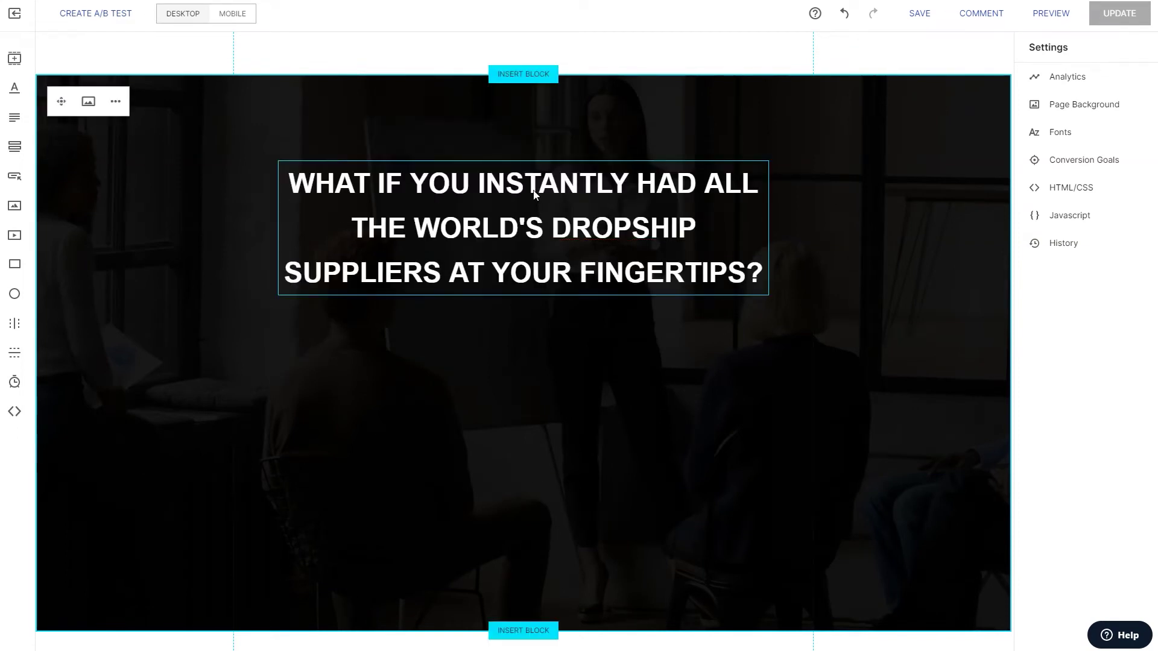
{"action": "left_click", "coordinate": [535, 194]}
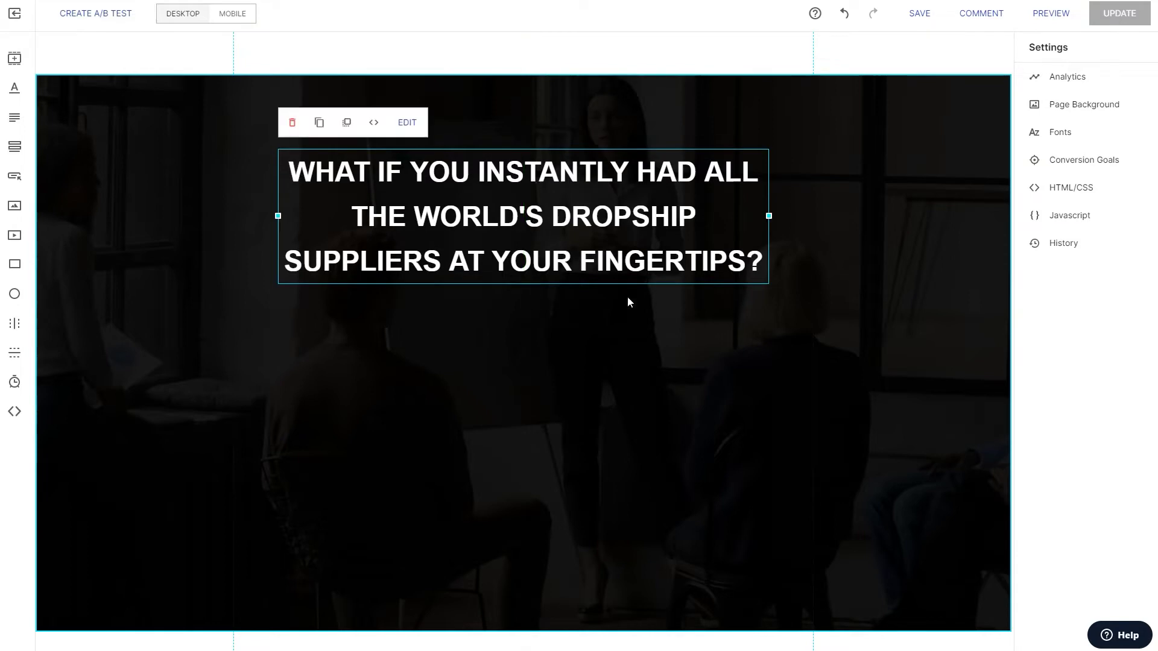
- Add a new line reading 'PLUS' beneath the headline question
{"action": "left_click", "coordinate": [766, 260]}
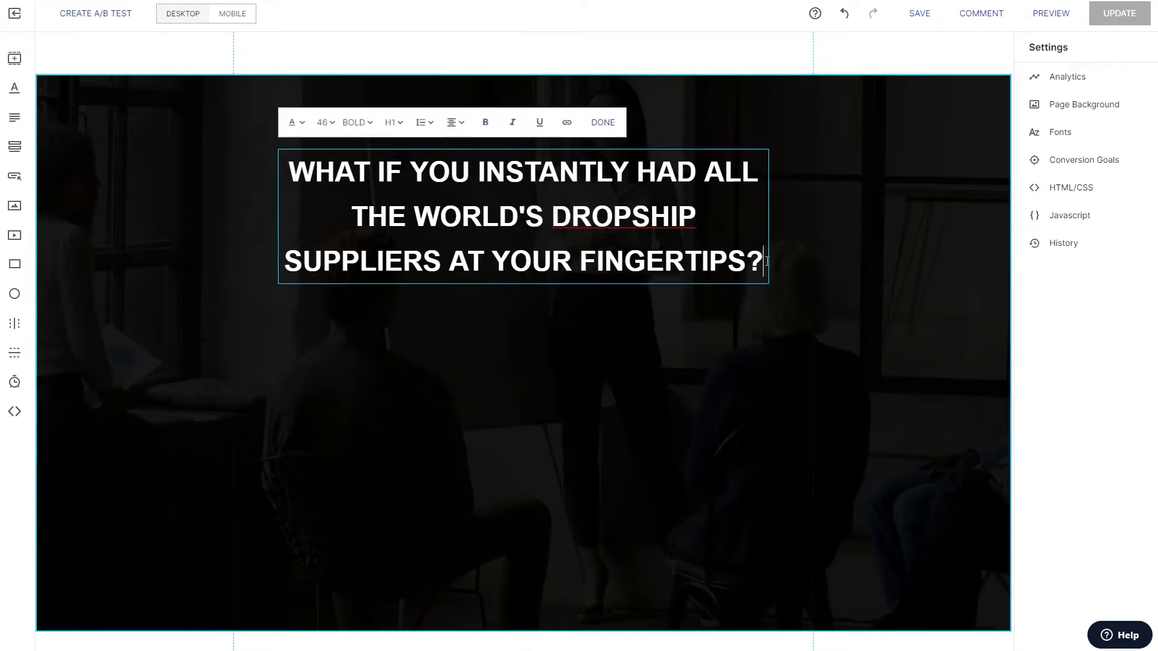
{"action": "key", "text": "Return"}
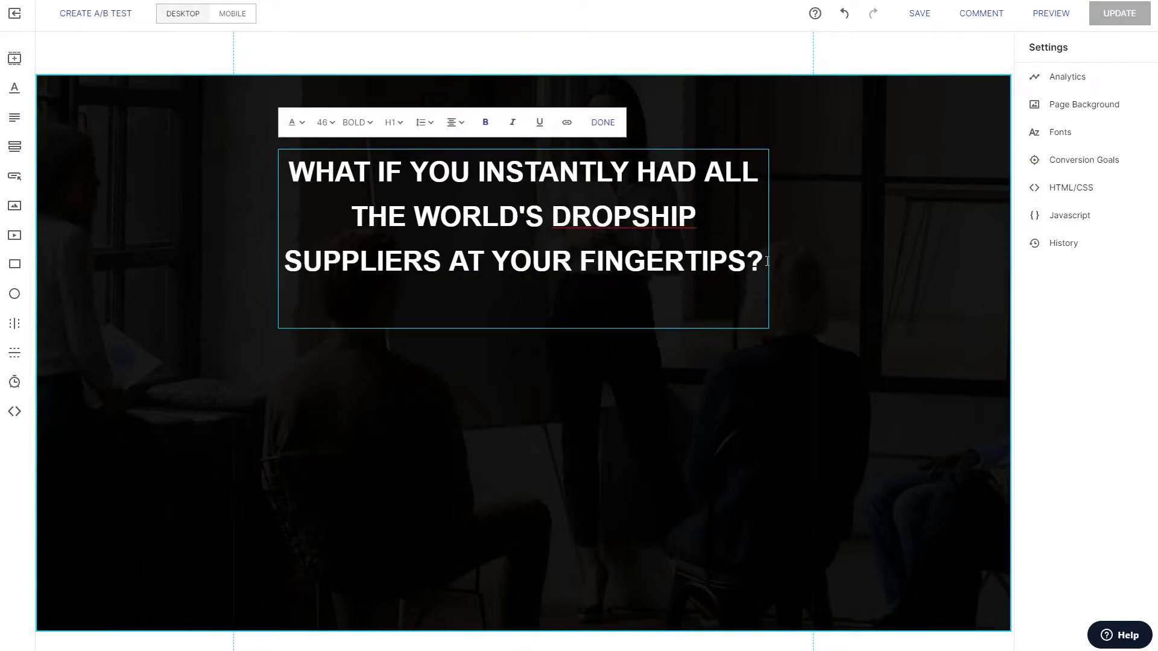
{"action": "type", "text": "+"}
{"action": "key", "text": "BackSpace"}
{"action": "type", "text": "plus"}
{"action": "double_click", "coordinate": [543, 304]}
{"action": "type", "text": "PLUS"}
- Color the word PLUS red (#ff0000)
{"action": "double_click", "coordinate": [542, 303]}
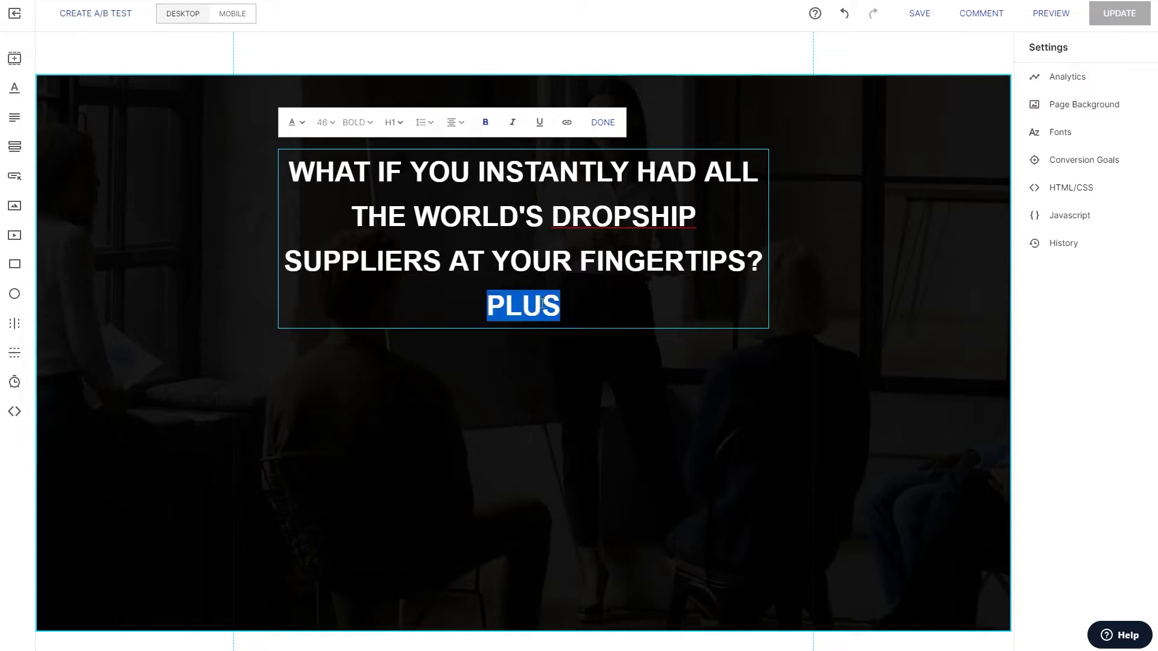
{"action": "left_click", "coordinate": [295, 120]}
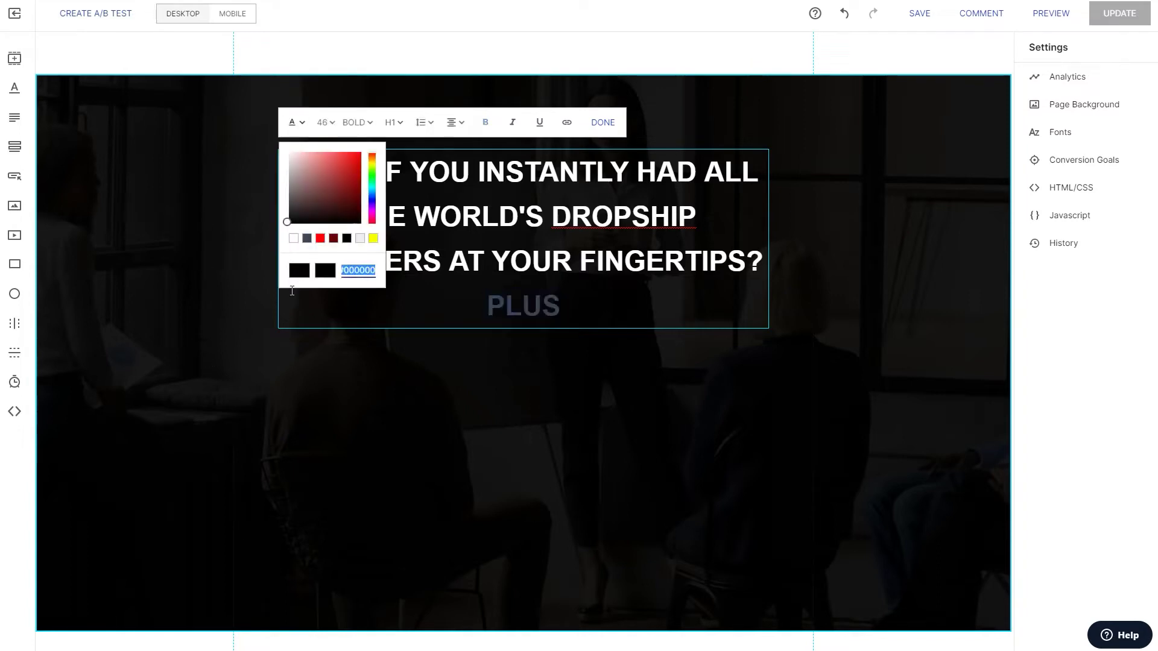
{"action": "left_click", "coordinate": [308, 239]}
{"action": "left_click", "coordinate": [319, 238]}
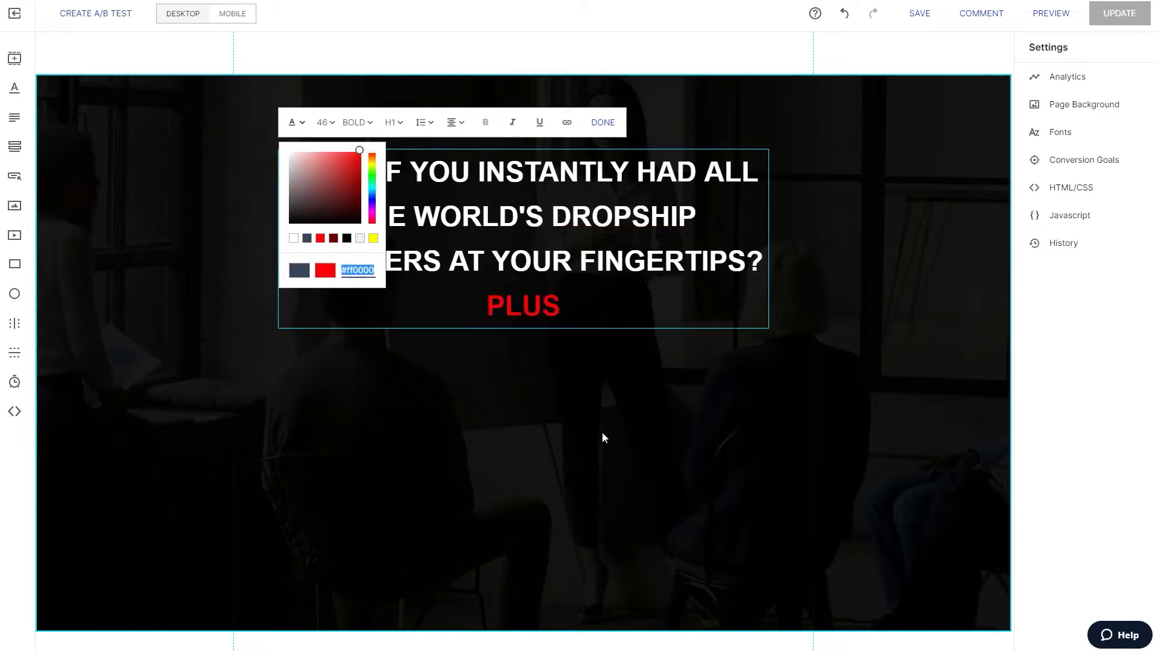
{"action": "left_click", "coordinate": [526, 414]}
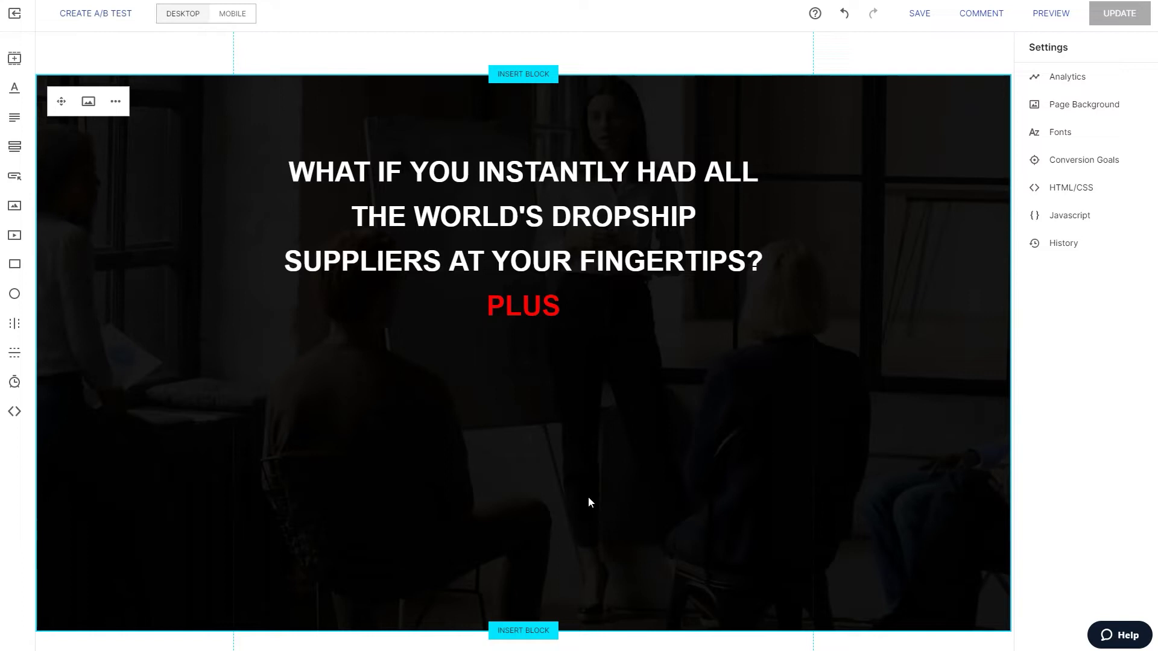
- Duplicate the headline block and drag the copy below the original
{"action": "left_click", "coordinate": [580, 295]}
{"action": "left_click", "coordinate": [581, 299]}
{"action": "left_click", "coordinate": [426, 466]}
{"action": "left_click", "coordinate": [422, 199]}
{"action": "left_click_drag", "start_coordinate": [476, 277], "coordinate": [551, 477]}
- Set the copied headline's text to a custom font size of 41
{"action": "double_click", "coordinate": [552, 477]}
{"action": "key", "text": "ctrl+a"}
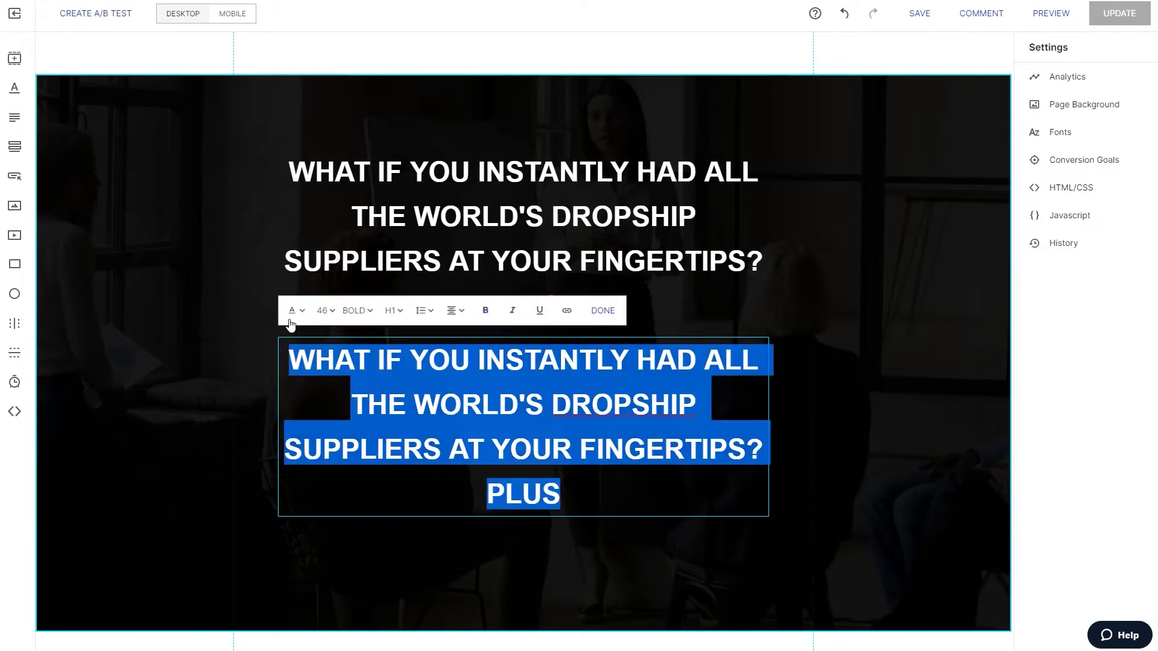
{"action": "left_click", "coordinate": [324, 325]}
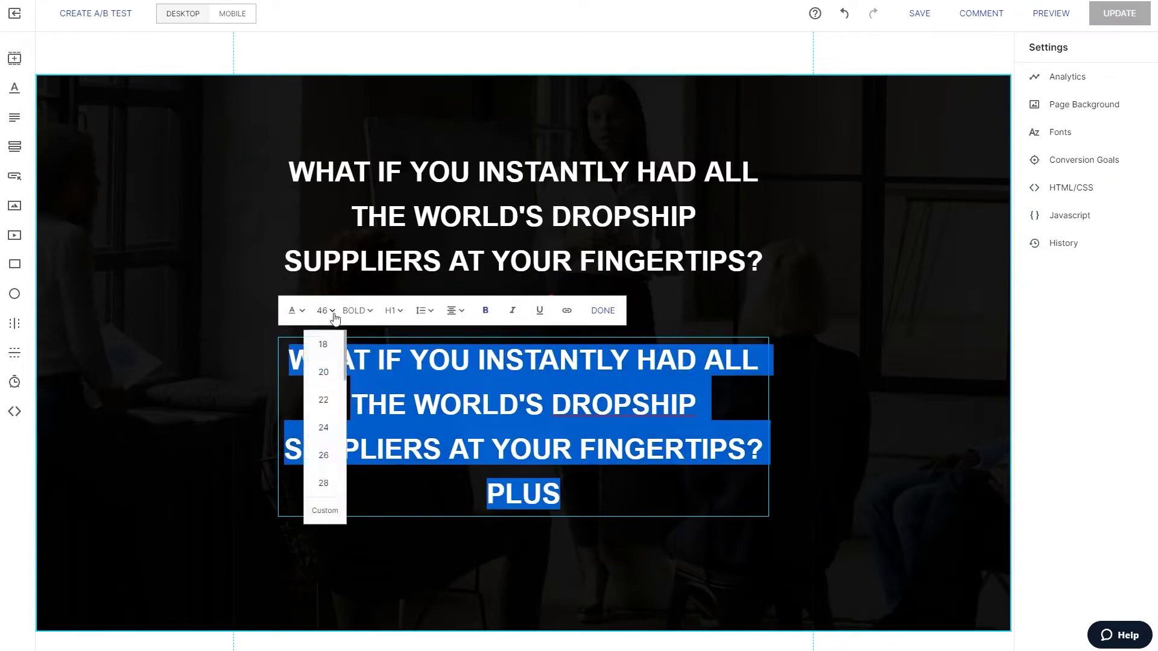
{"action": "left_click", "coordinate": [323, 314]}
{"action": "left_click", "coordinate": [323, 314]}
{"action": "left_click", "coordinate": [330, 510]}
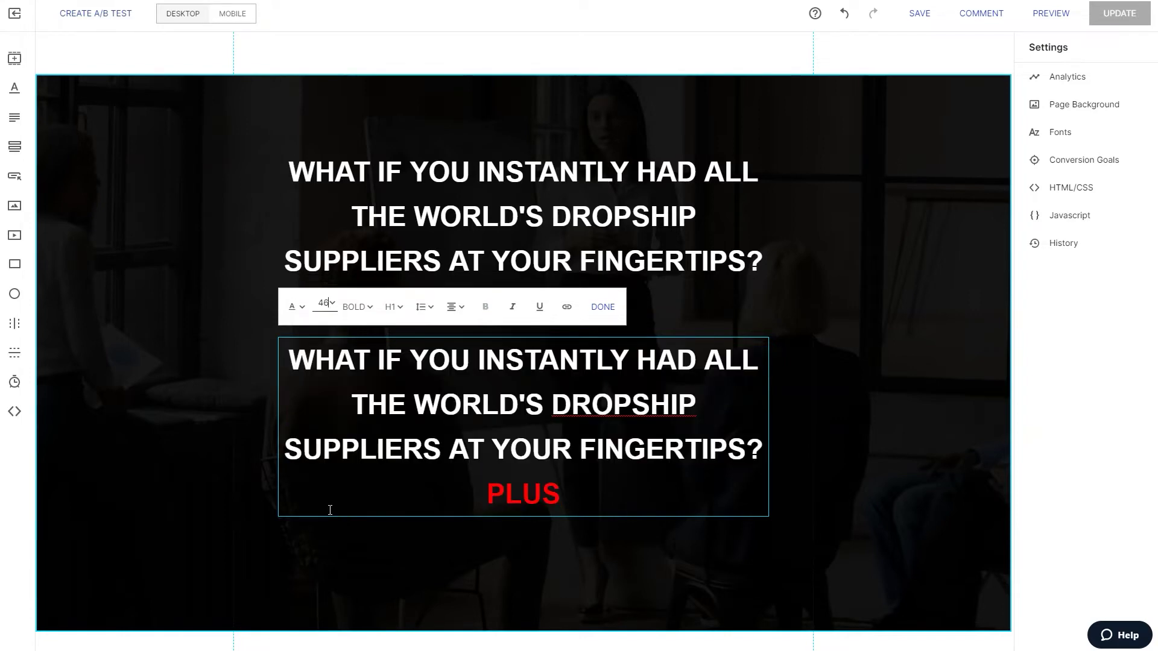
{"action": "key", "text": "BackSpace"}
{"action": "type", "text": "1"}
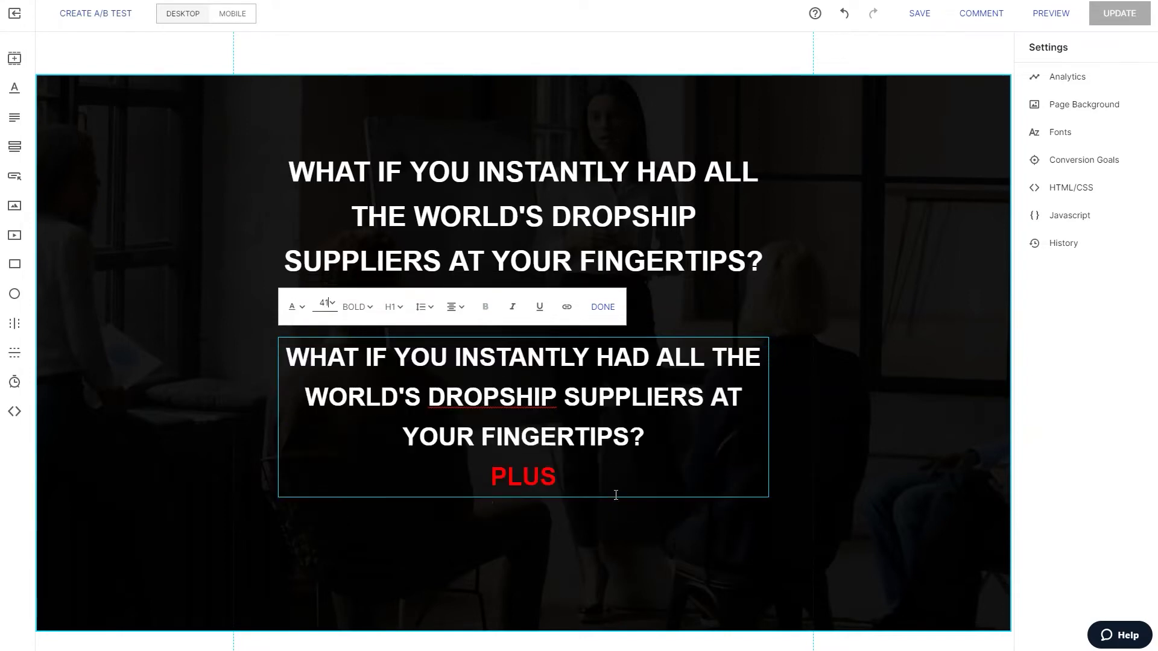
{"action": "key", "text": "Return"}
{"action": "double_click", "coordinate": [647, 398]}
{"action": "key", "text": "ctrl+a"}
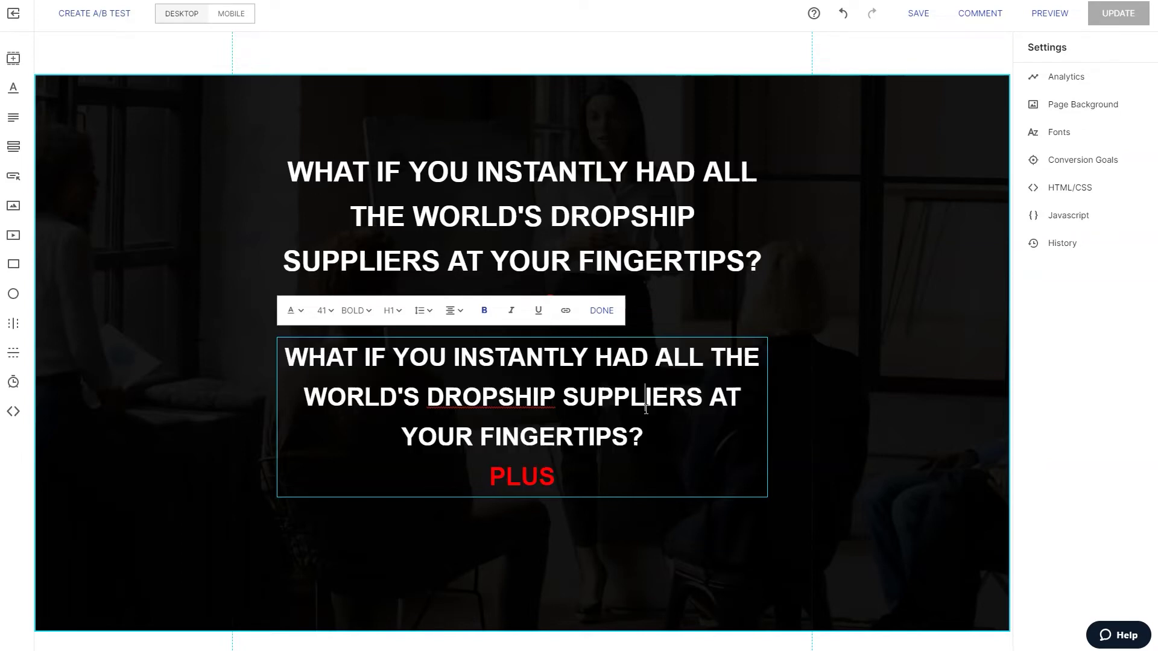
- Replace the copied text with 'WE'RE LITERALLY GOING TO HAND YOU THE TOP TEN MOST PROFITABLE PRODUCTS TO DROPSHIP RIGHT NOW' and choose Custom font size
{"action": "triple_click", "coordinate": [646, 410]}
{"action": "key", "text": "ctrl+a"}
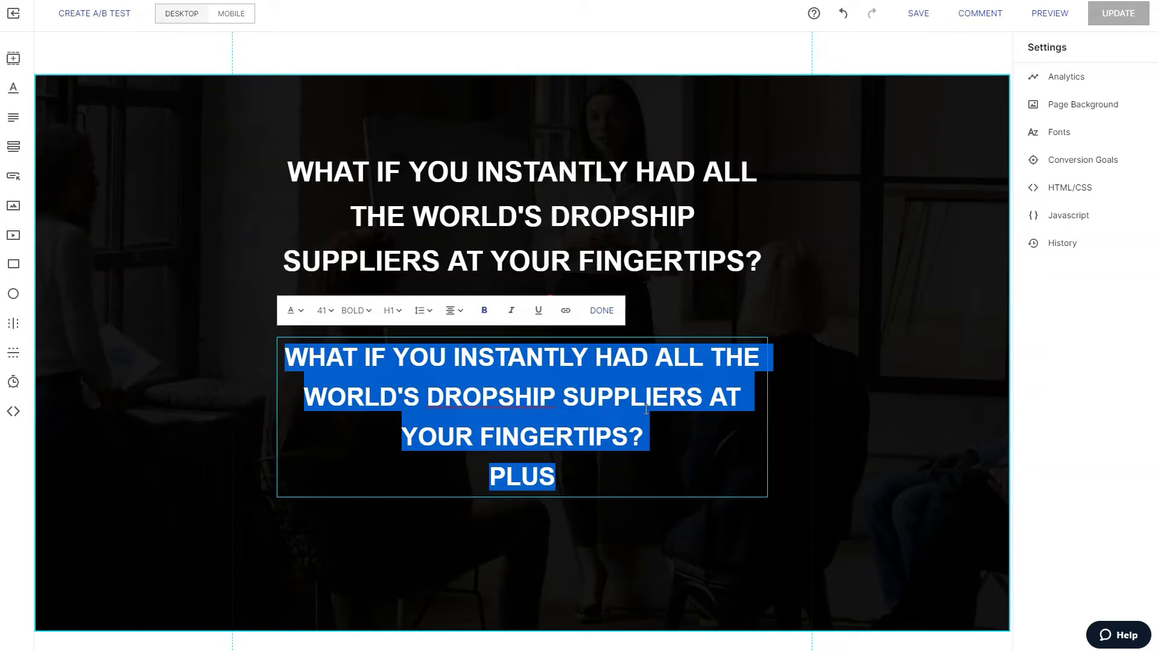
{"action": "type", "text": "WE"}
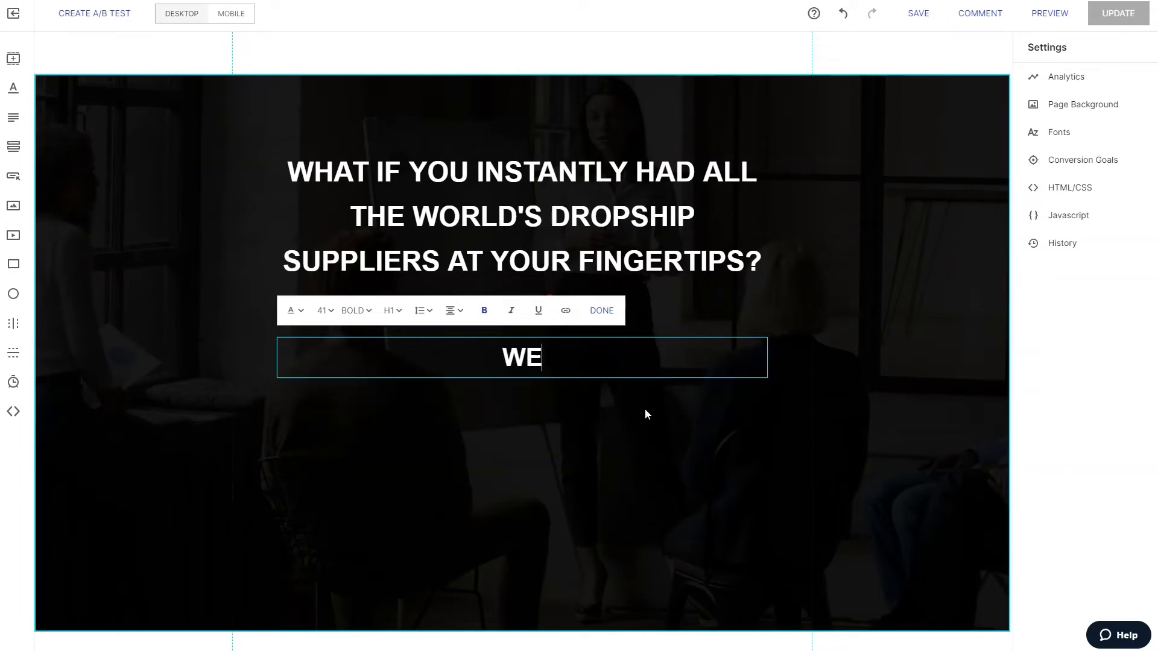
{"action": "type", "text": "'RE LITER"}
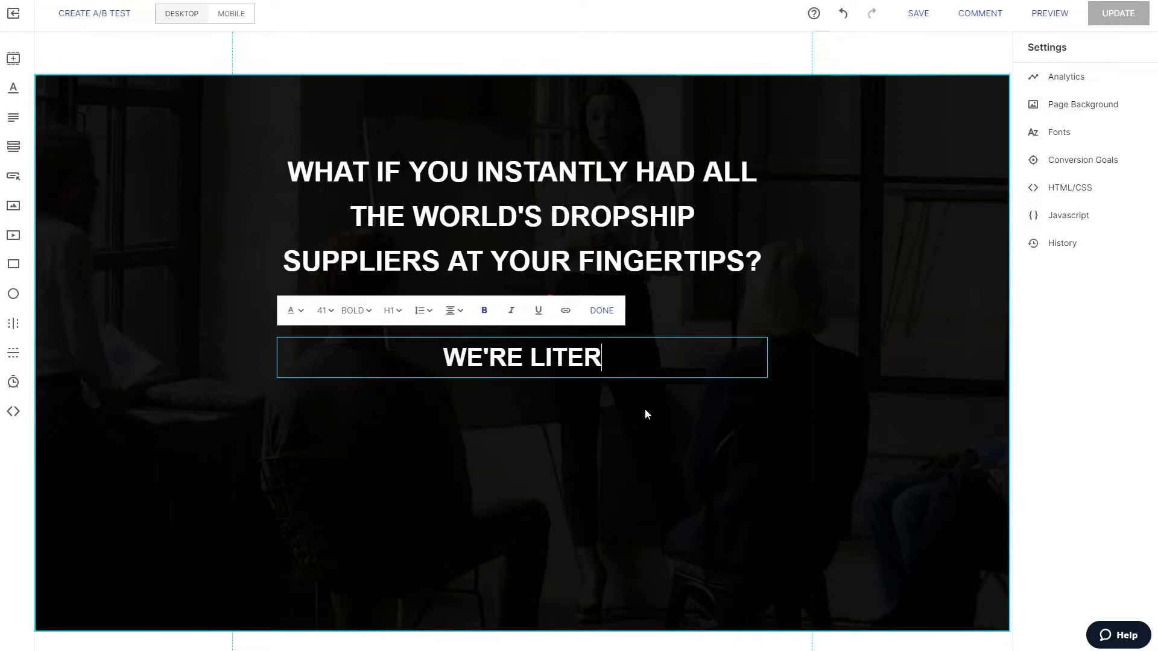
{"action": "type", "text": "W"}
{"action": "key", "text": "BackSpace"}
{"action": "type", "text": "ALLY "}
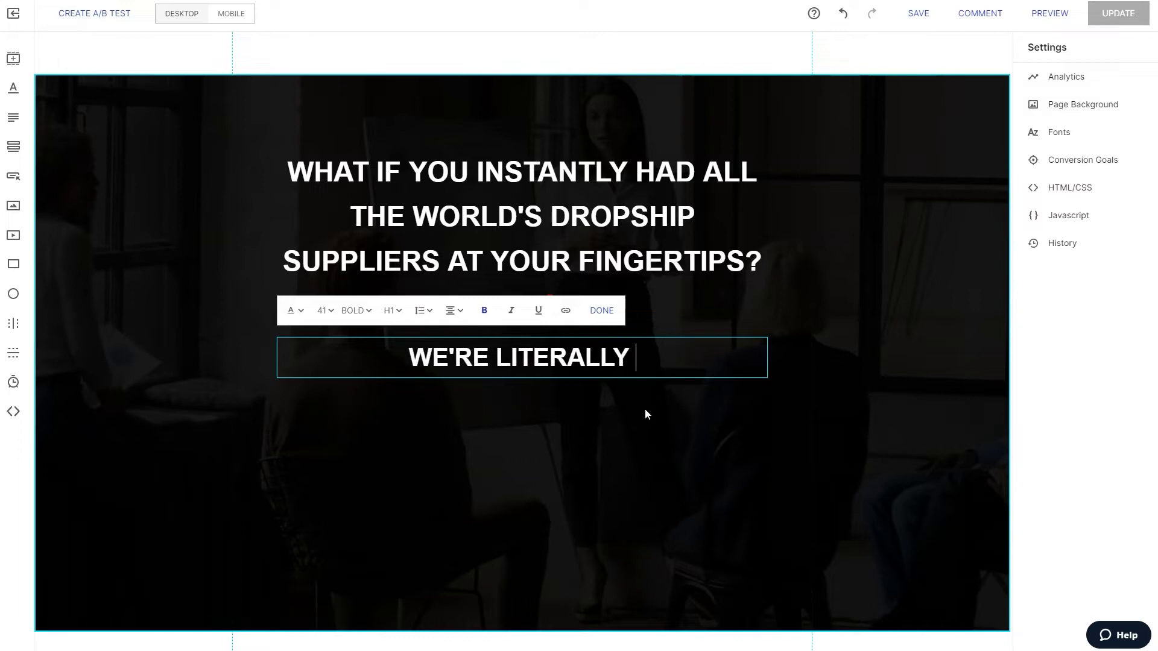
{"action": "type", "text": "GOING TO HAND YOU"}
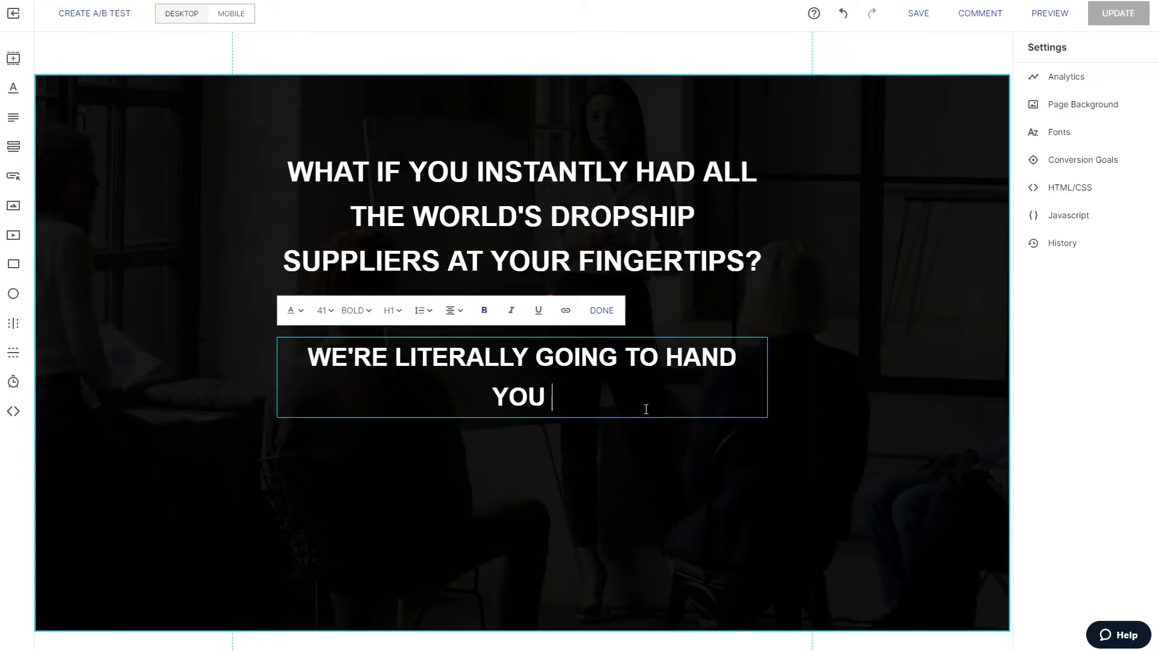
{"action": "type", "text": " THE T"}
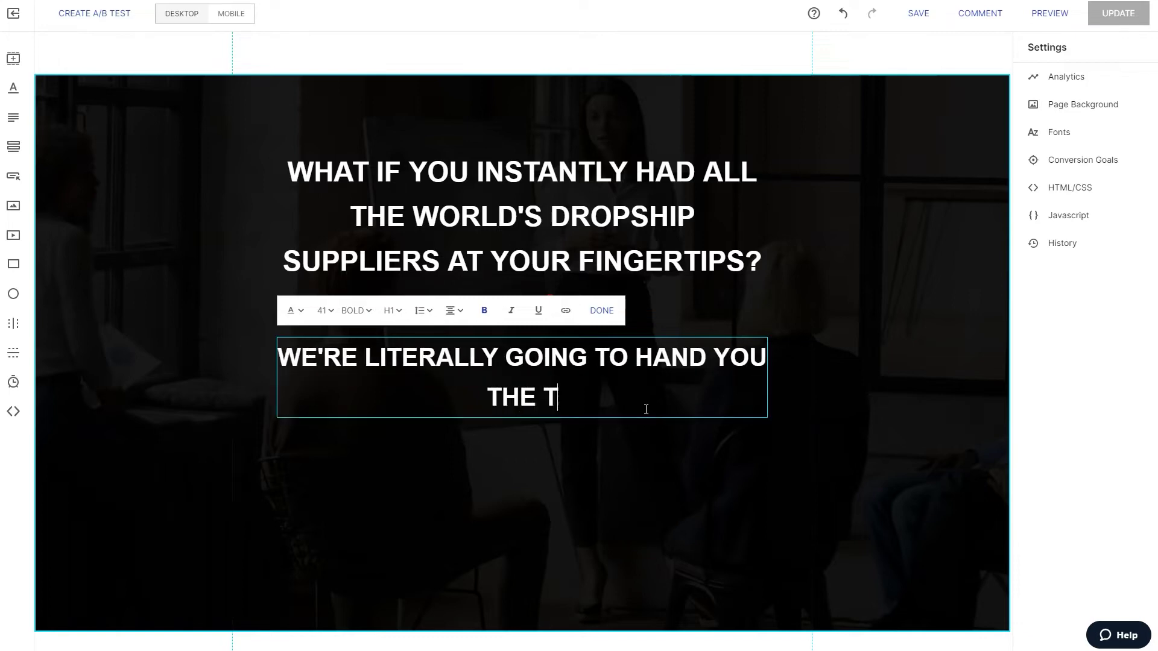
{"action": "type", "text": "OP TEN MOST"}
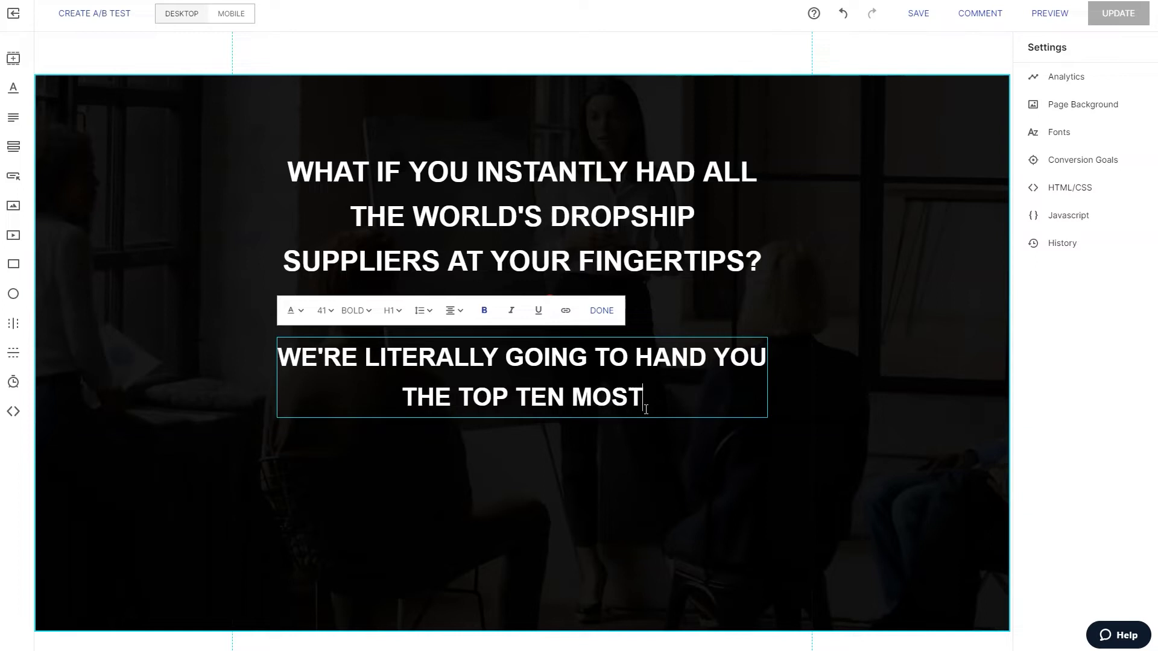
{"action": "type", "text": " PROFITABLE "}
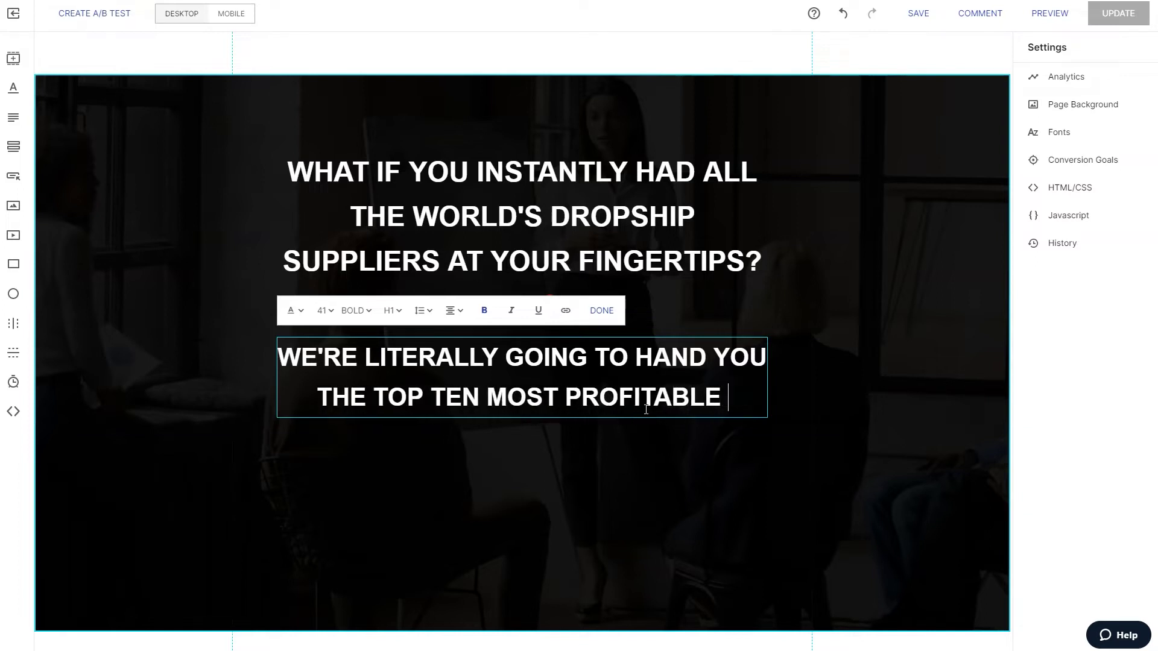
{"action": "type", "text": "DRO"}
{"action": "key", "text": "BackSpace"}
{"action": "key", "text": "BackSpace"}
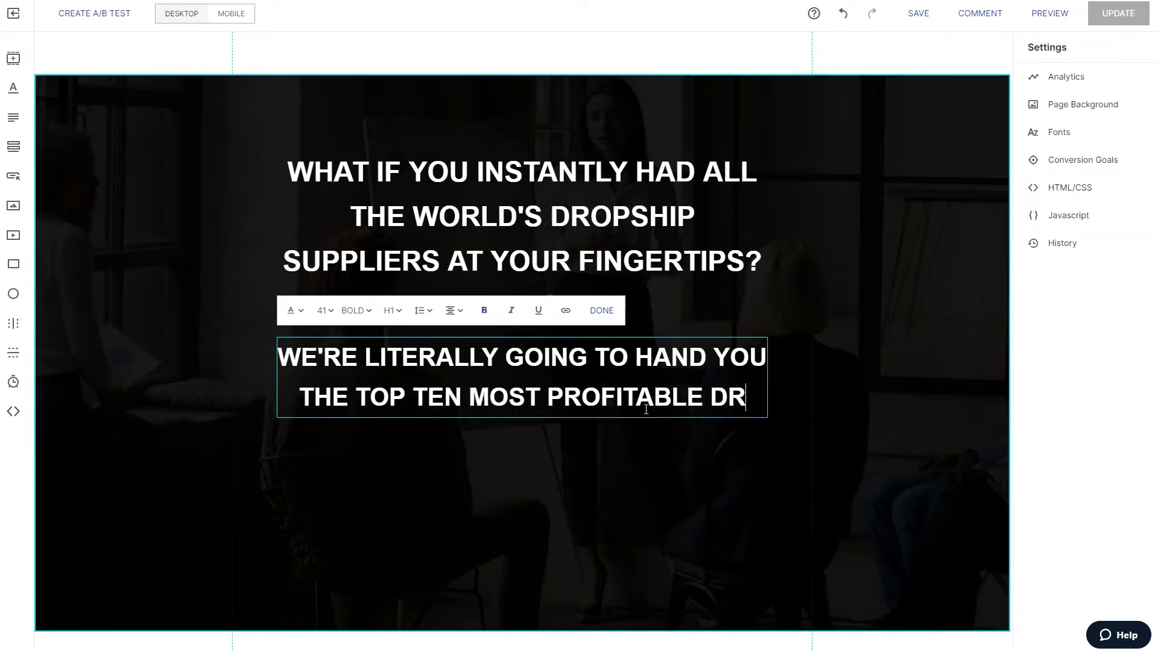
{"action": "key", "text": "BackSpace"}
{"action": "type", "text": "PR"}
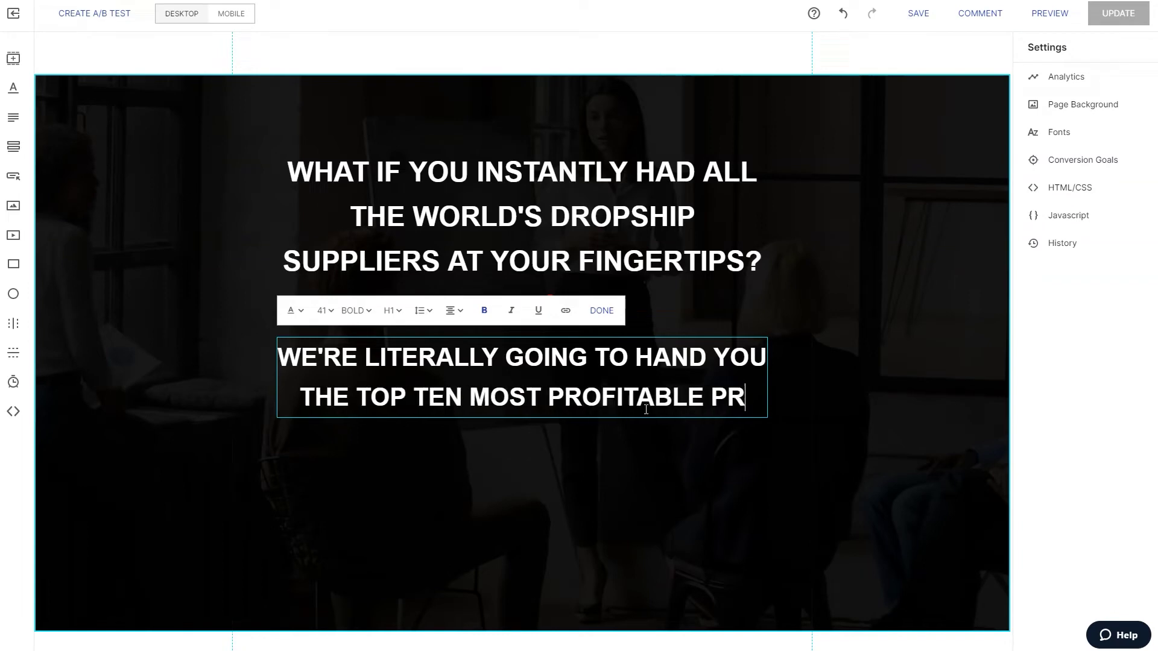
{"action": "type", "text": "ODUCTS "}
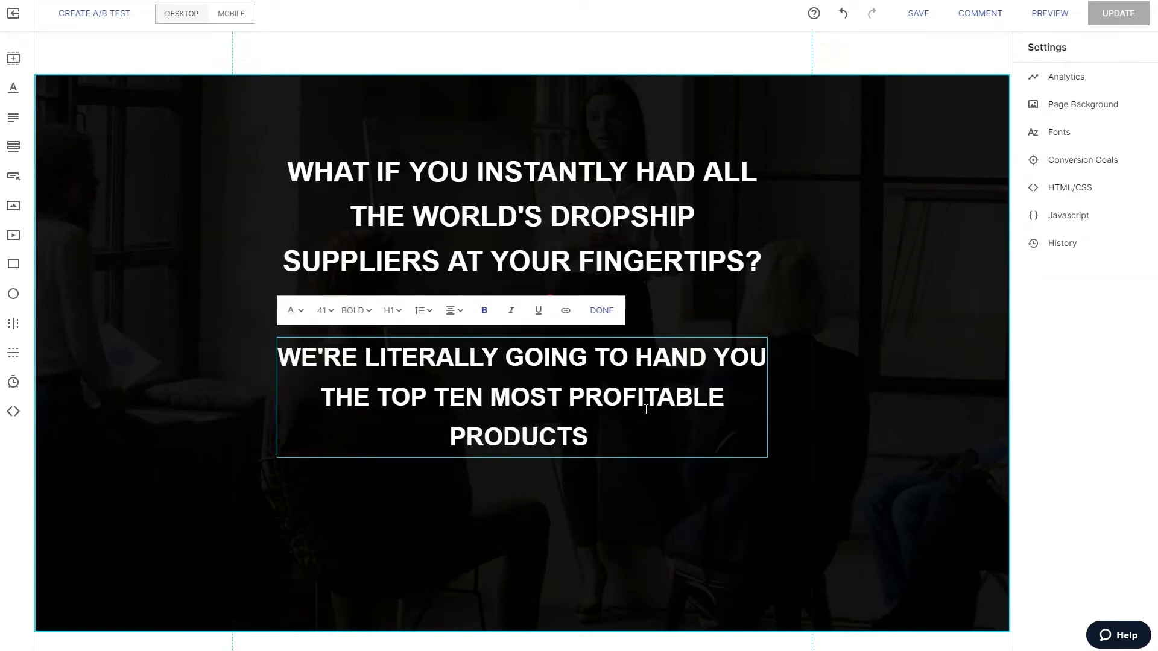
{"action": "type", "text": "TO DROP"}
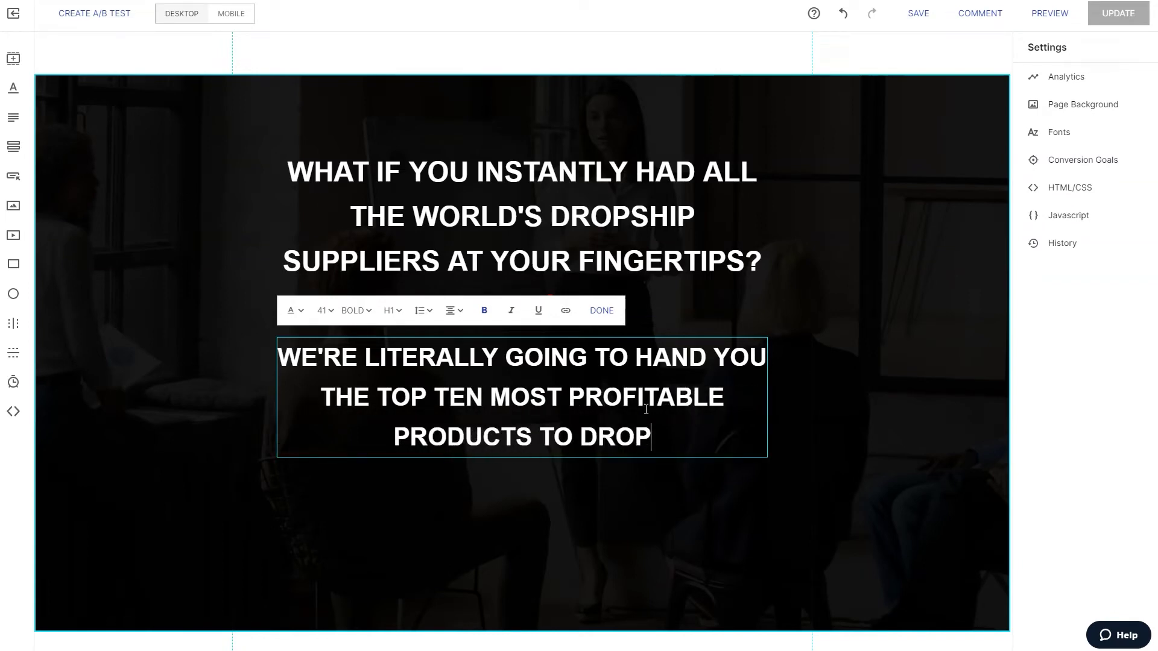
{"action": "type", "text": "SHIP RIGT"}
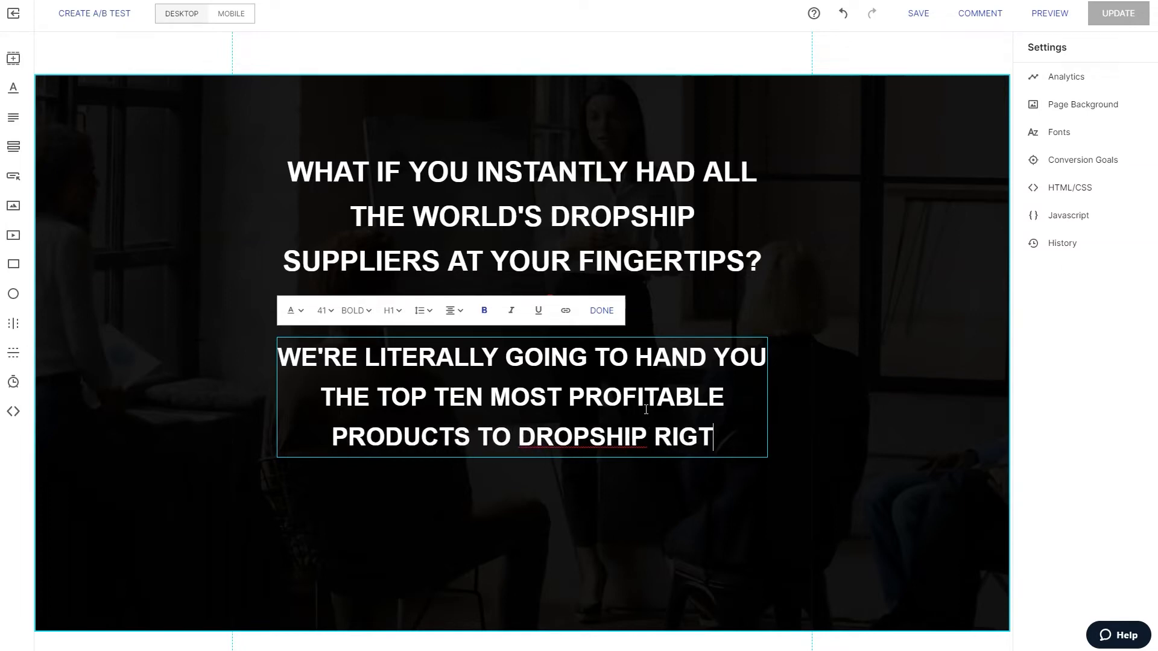
{"action": "key", "text": "BackSpace"}
{"action": "type", "text": "HT NOW"}
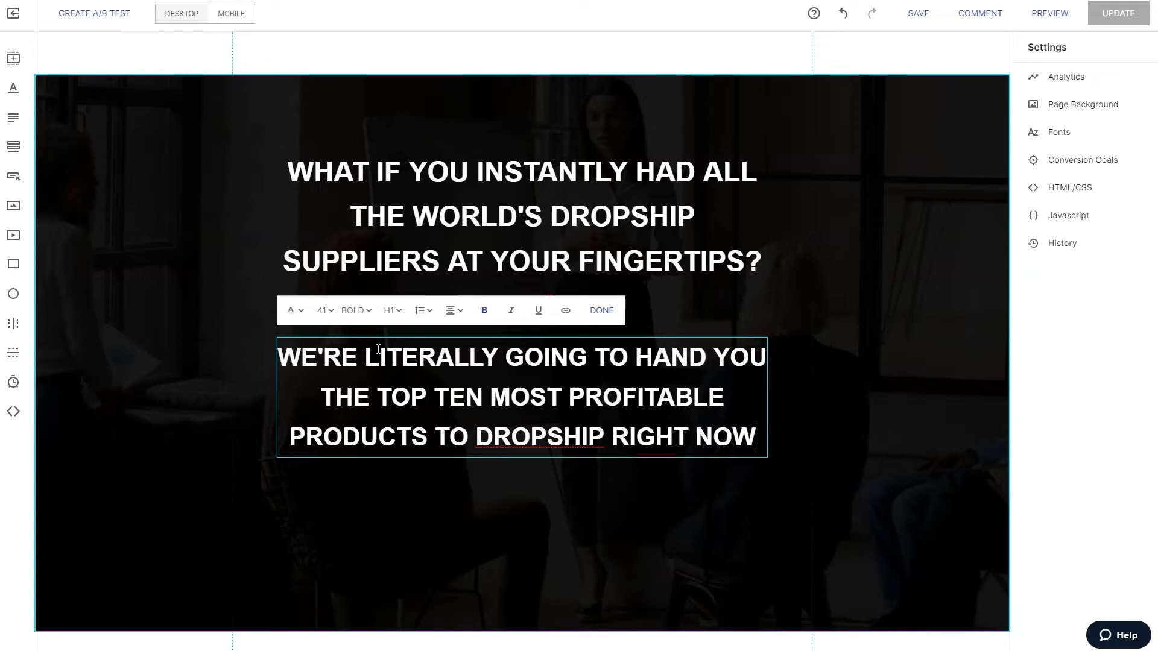
{"action": "left_click", "coordinate": [324, 311]}
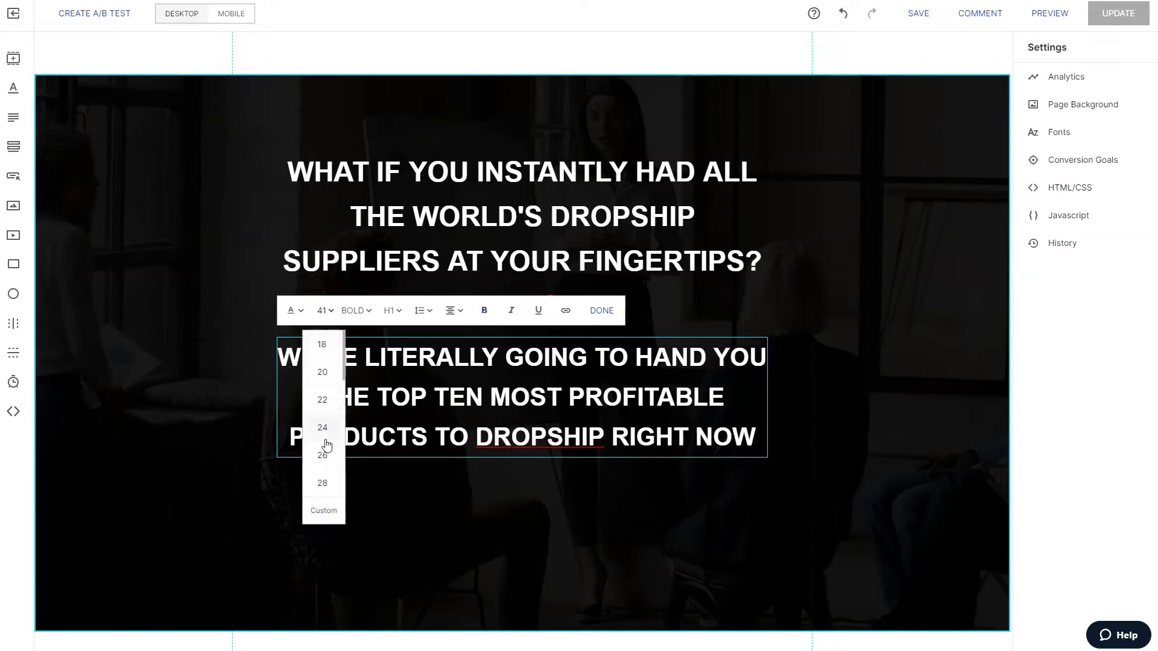
{"action": "left_click", "coordinate": [324, 510]}
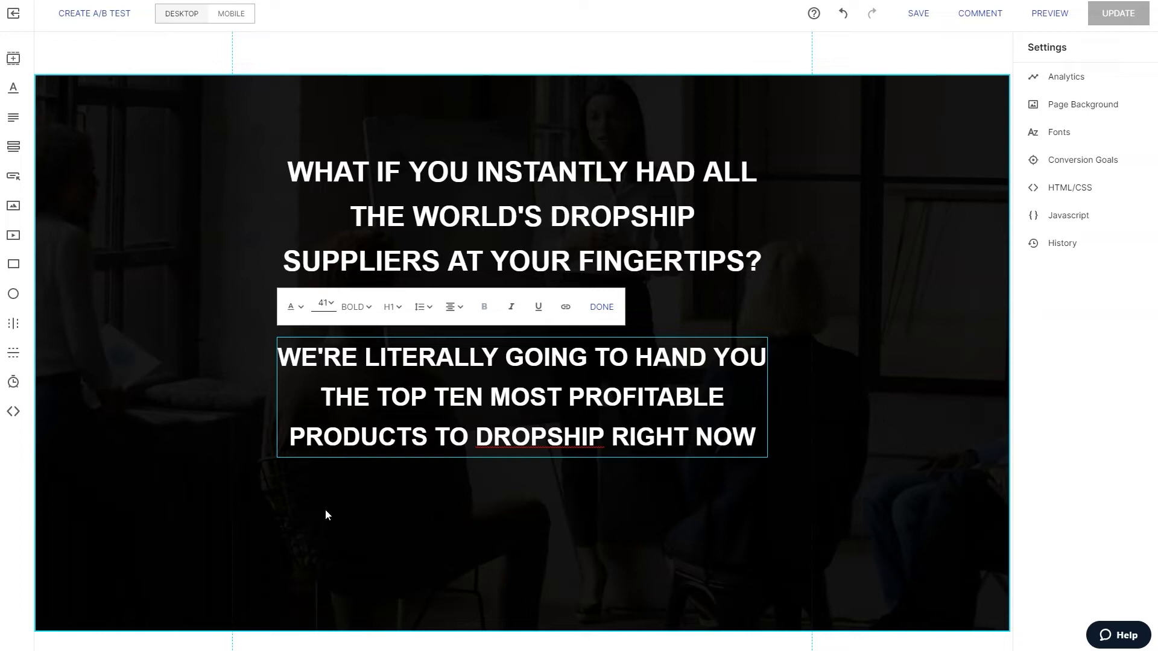
- Set the subheading font size to 31
{"action": "key", "text": "BackSpace"}
{"action": "type", "text": "3"}
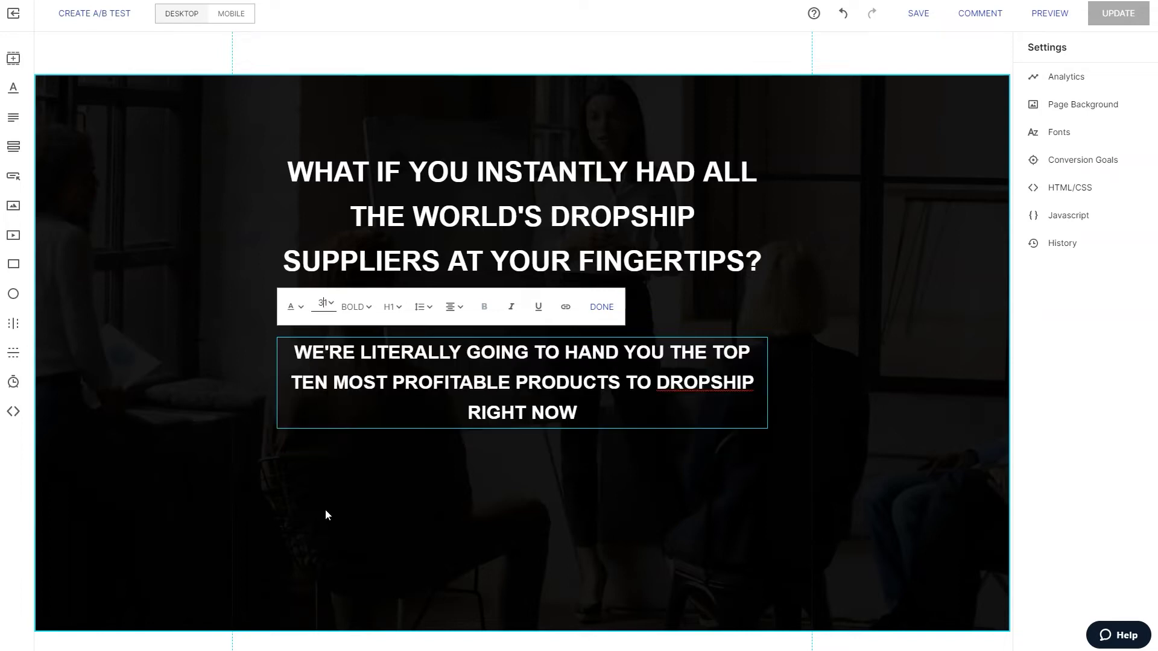
{"action": "left_click", "coordinate": [364, 508]}
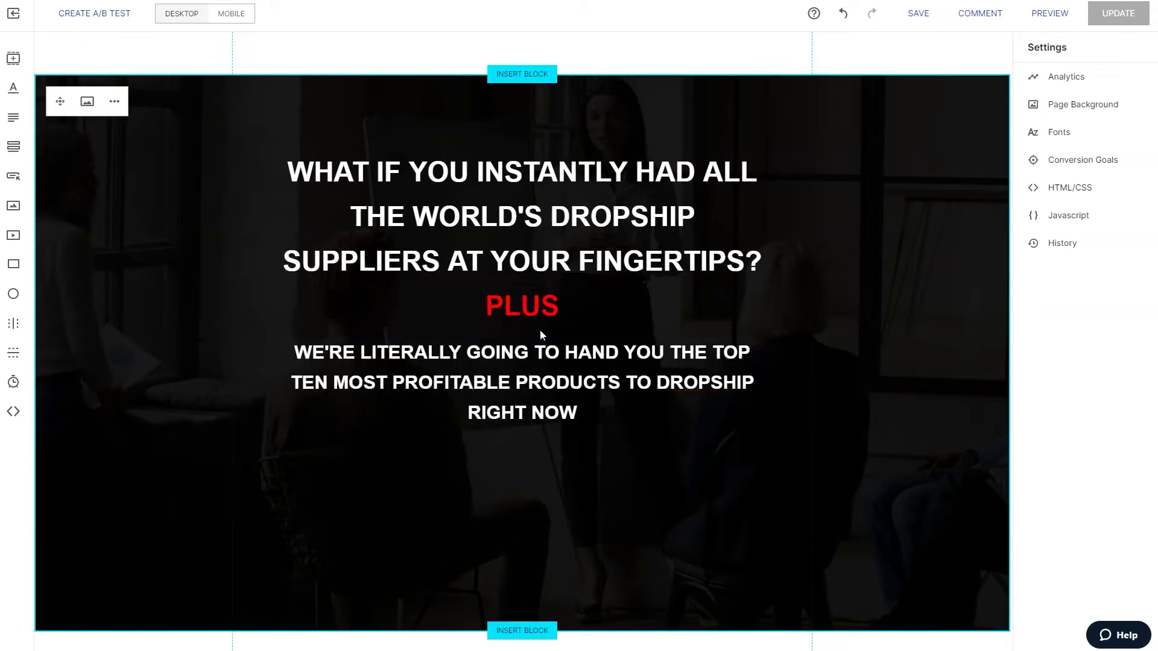
- Colour the words RIGHT NOW in the subheading red
{"action": "left_click", "coordinate": [518, 391]}
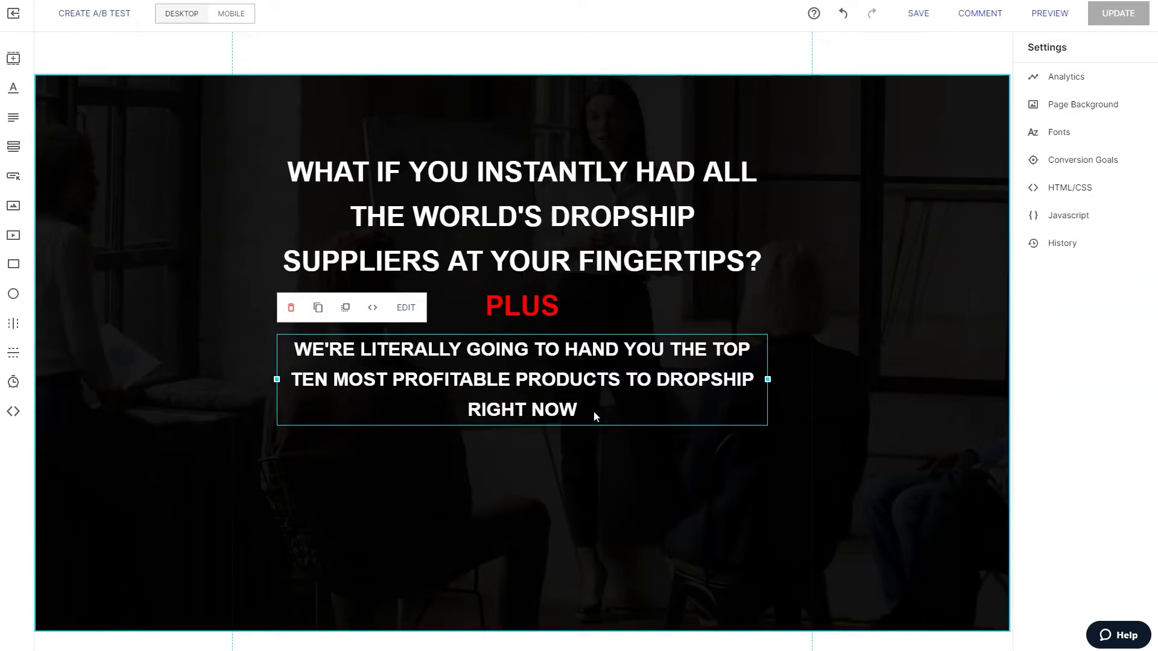
{"action": "double_click", "coordinate": [557, 407]}
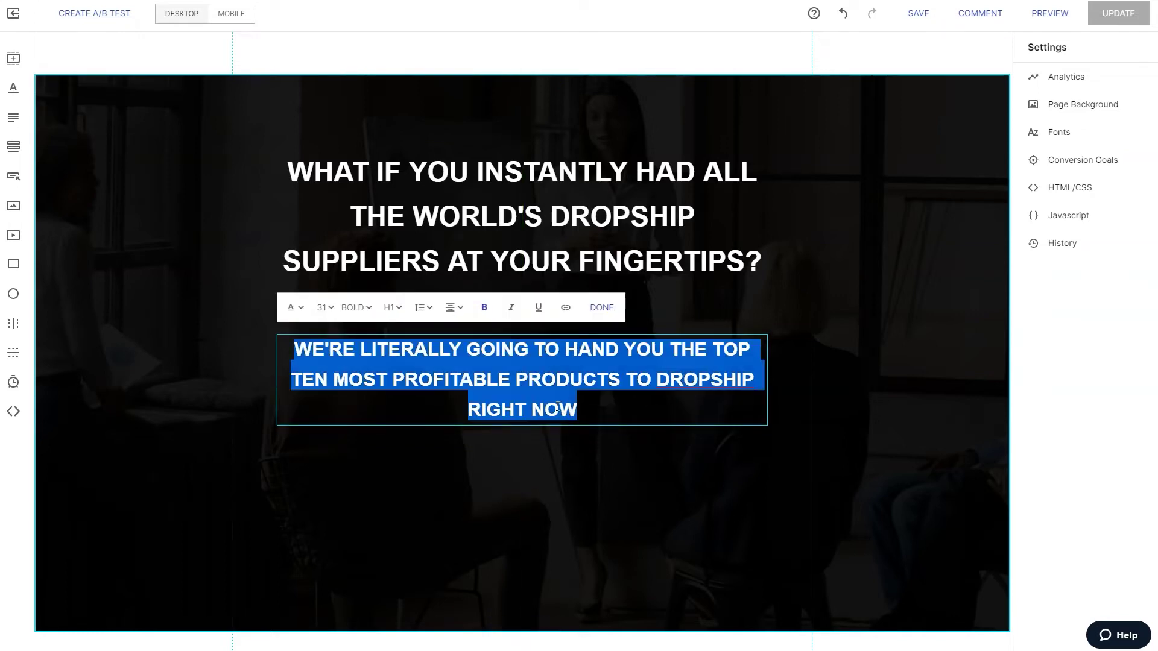
{"action": "left_click", "coordinate": [667, 405]}
{"action": "left_click_drag", "start_coordinate": [667, 406], "coordinate": [413, 416]}
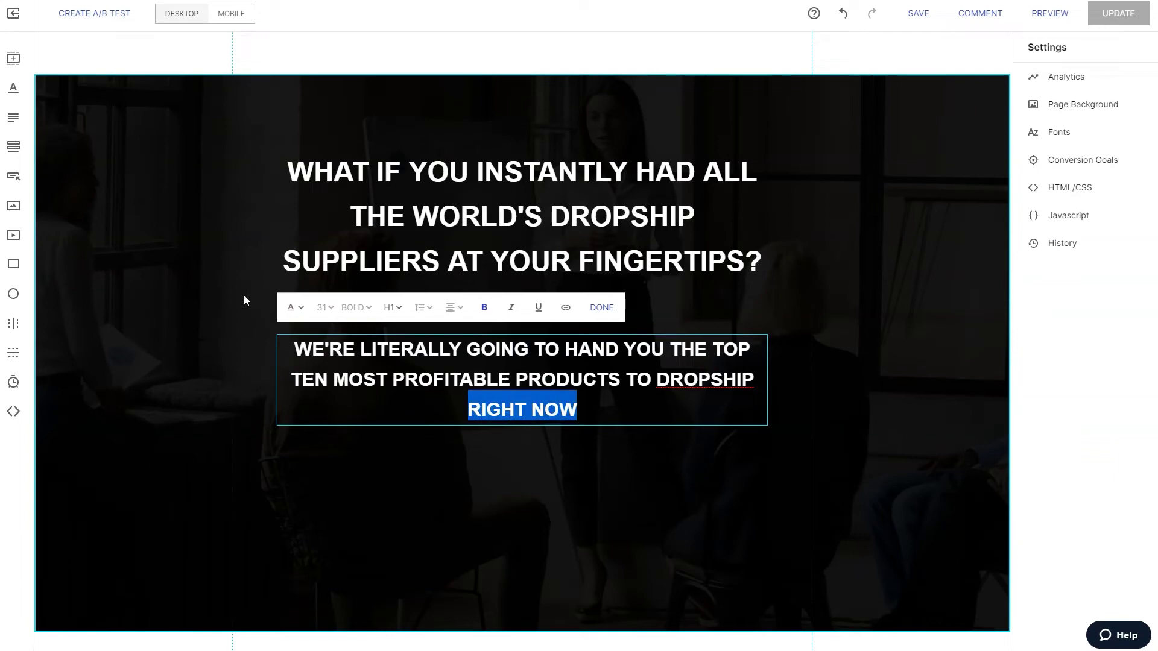
{"action": "left_click", "coordinate": [292, 308]}
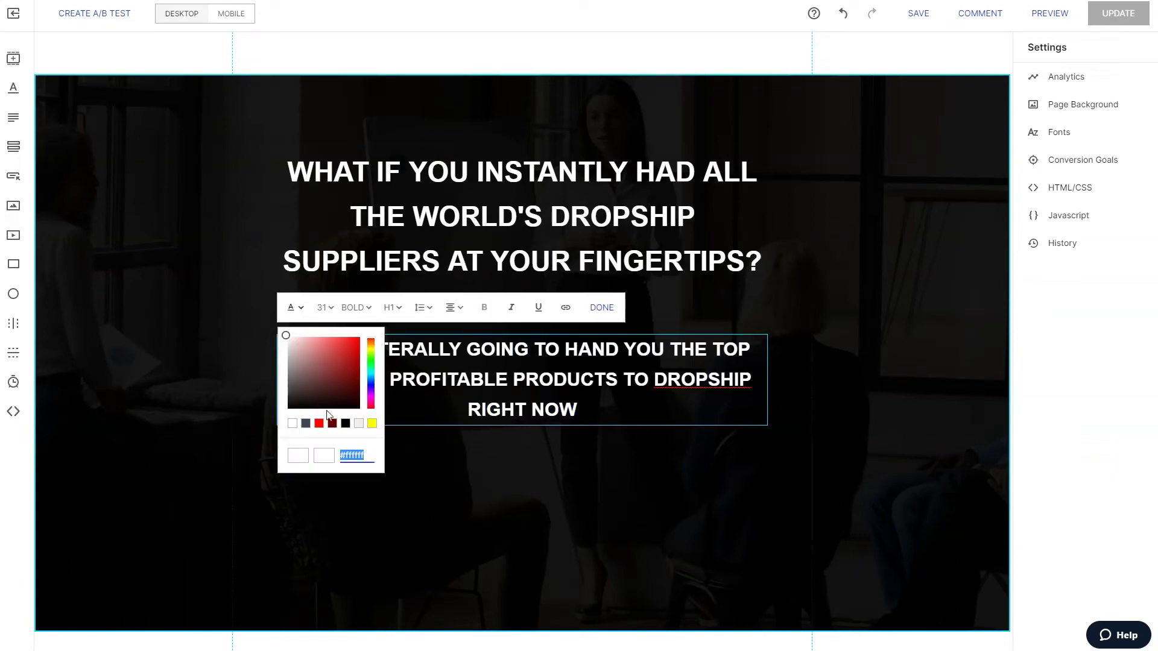
{"action": "left_click", "coordinate": [318, 423]}
{"action": "left_click", "coordinate": [662, 419]}
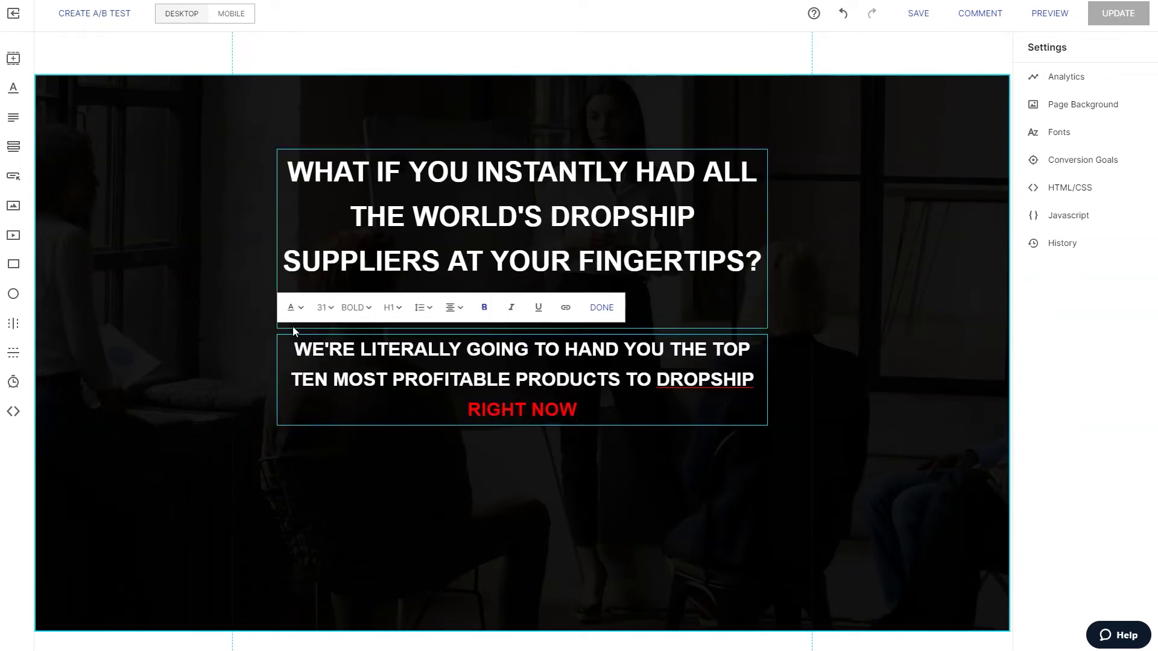
- Make the words HAND YOU red and underlined
{"action": "left_click_drag", "start_coordinate": [567, 355], "coordinate": [664, 353]}
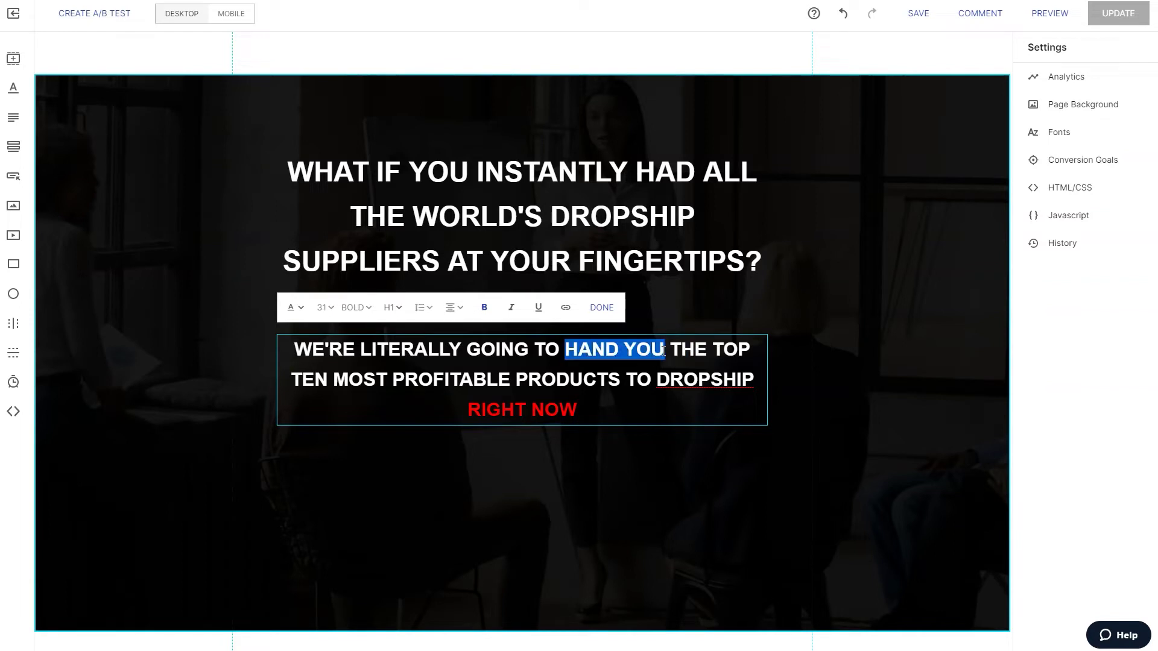
{"action": "left_click", "coordinate": [299, 318]}
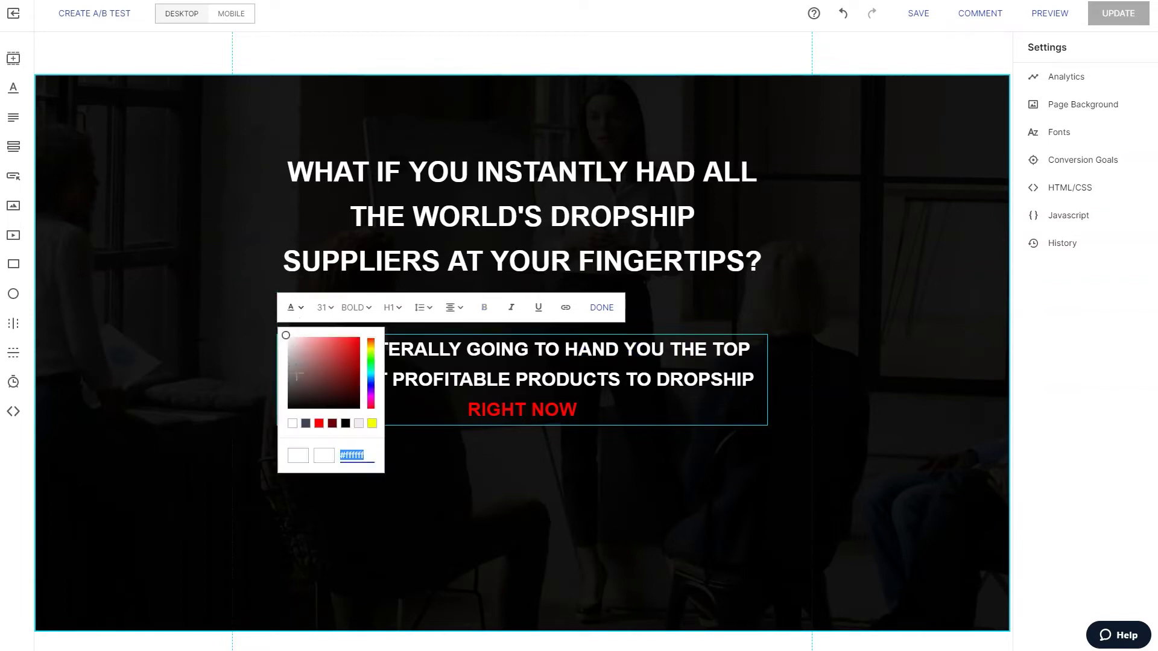
{"action": "left_click", "coordinate": [319, 423]}
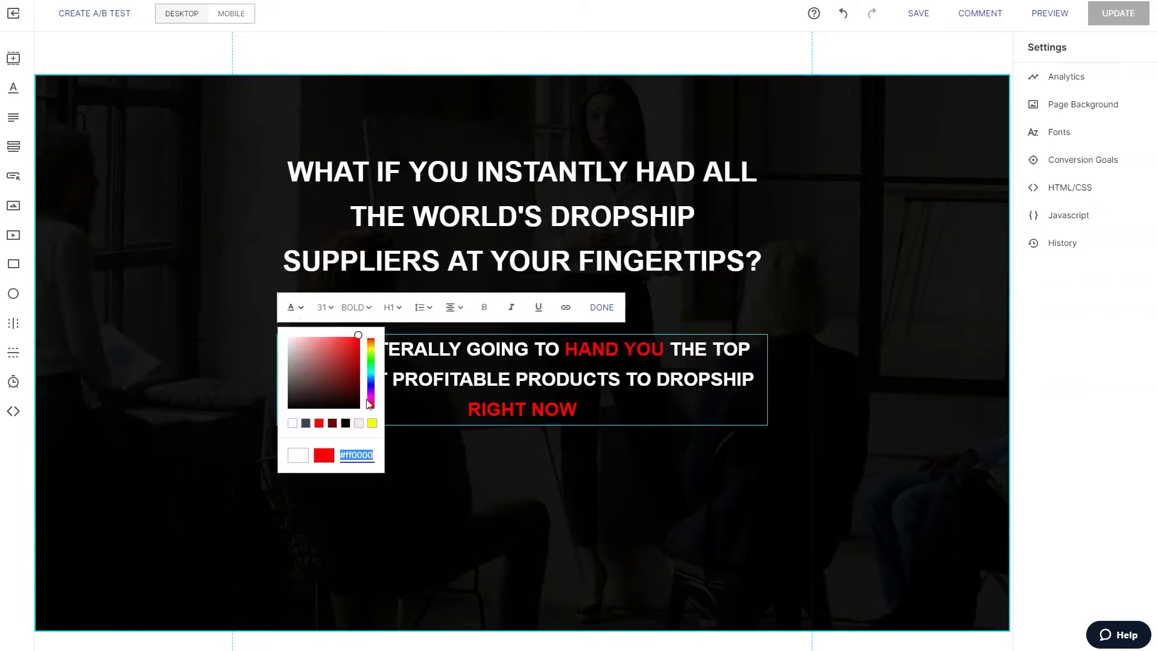
{"action": "left_click", "coordinate": [538, 308]}
{"action": "left_click", "coordinate": [569, 451]}
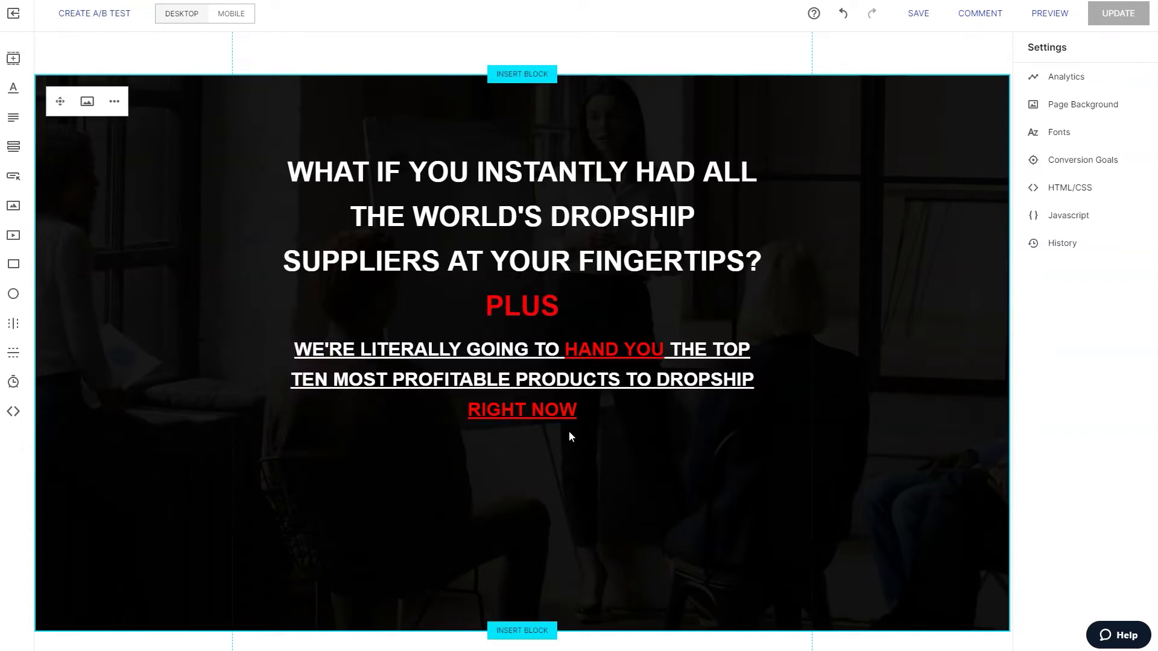
- Remove the underline from the rest of the paragraph, leaving HAND YOU underlined
{"action": "left_click", "coordinate": [588, 376]}
{"action": "key", "text": "ctrl+a"}
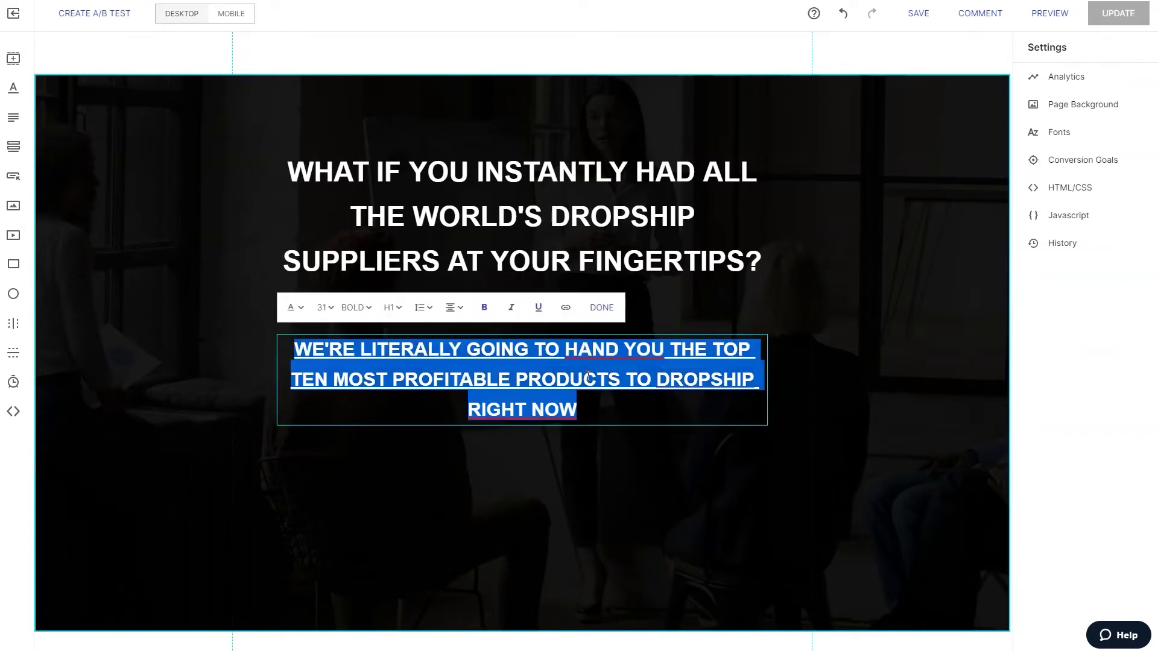
{"action": "key", "text": "ctrl+u"}
{"action": "left_click", "coordinate": [588, 377]}
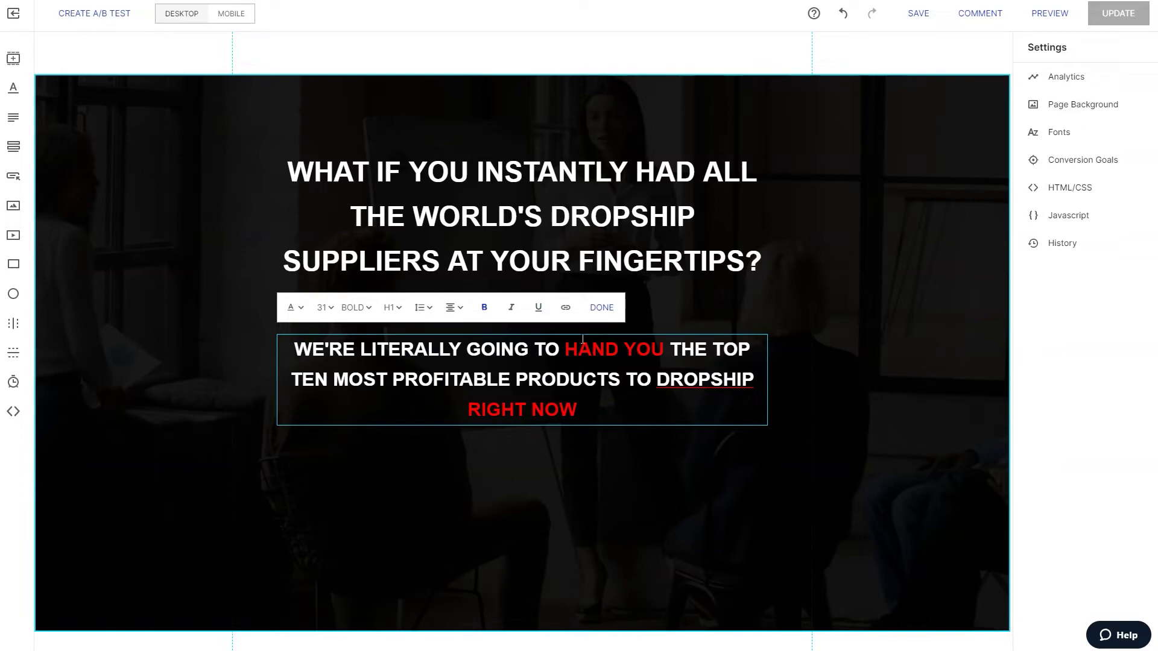
{"action": "left_click_drag", "start_coordinate": [566, 346], "coordinate": [660, 349]}
{"action": "left_click", "coordinate": [638, 381]}
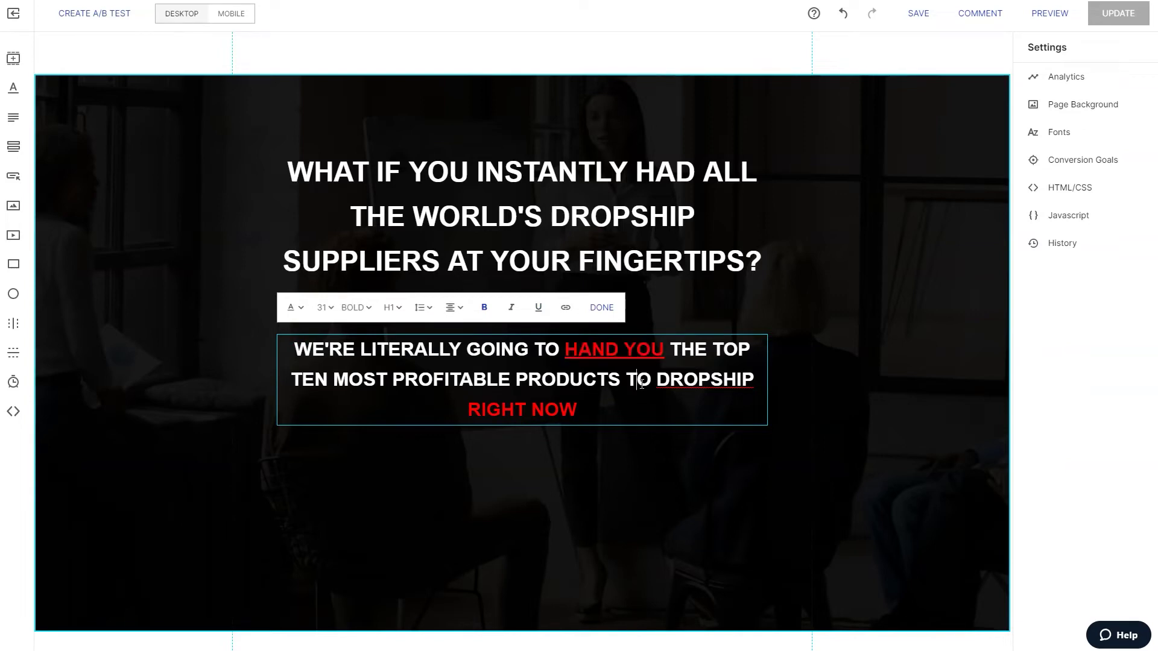
{"action": "left_click", "coordinate": [560, 559]}
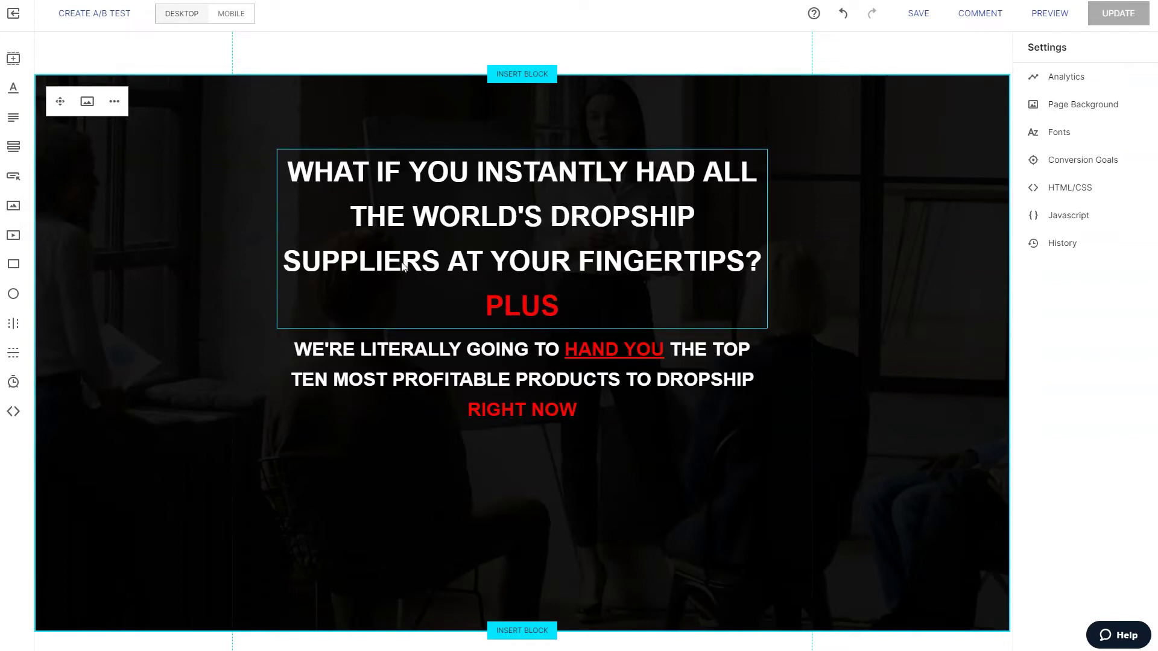
{"action": "left_click", "coordinate": [586, 221]}
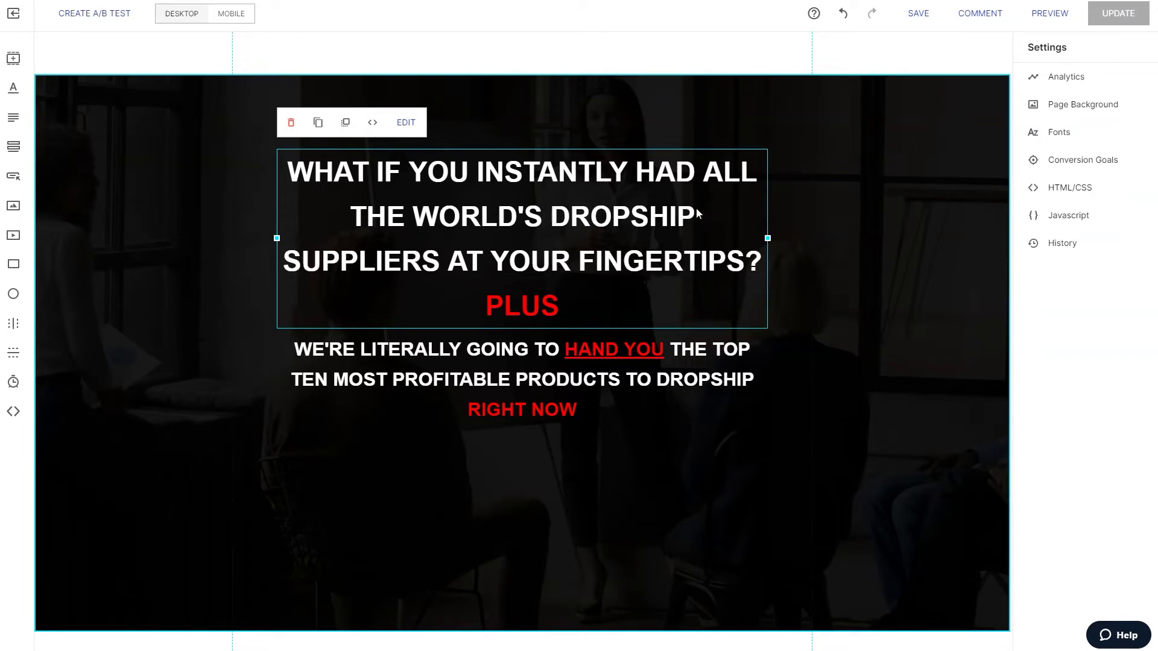
- Replace the headline with 'WOULD YOU LIKE TO ACCESS THE WORLD'S #1 DROPSHIPPING DATABASE?' and nudge it and the subheading up
{"action": "left_click", "coordinate": [671, 225]}
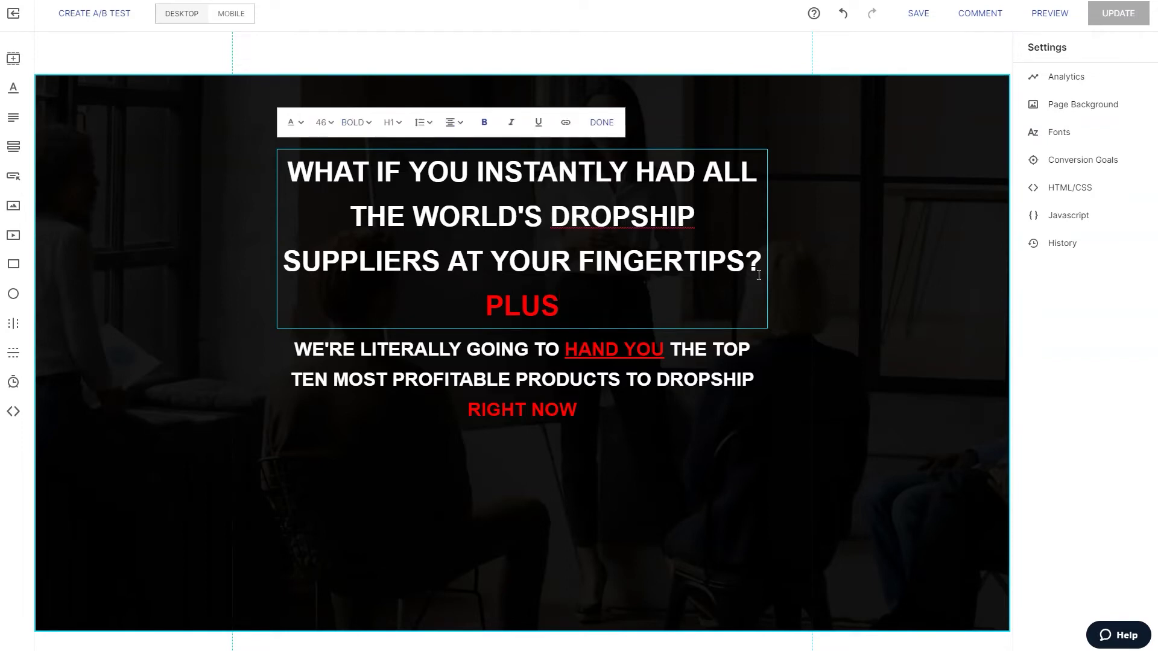
{"action": "left_click_drag", "start_coordinate": [761, 268], "coordinate": [235, 172]}
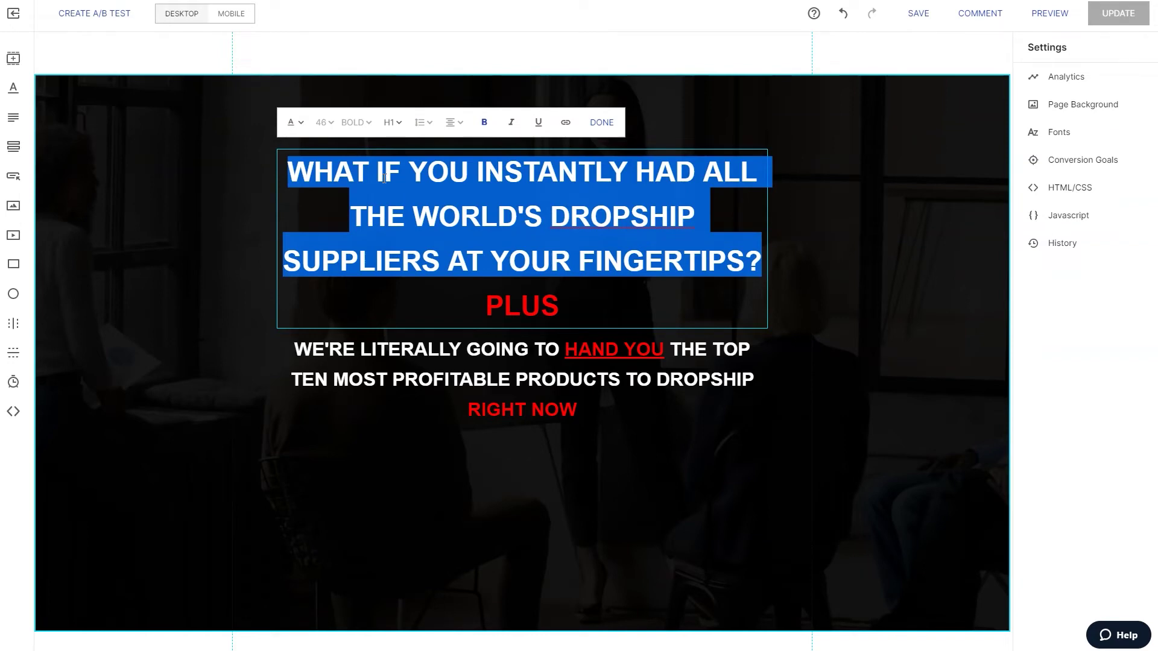
{"action": "type", "text": "WOULD"}
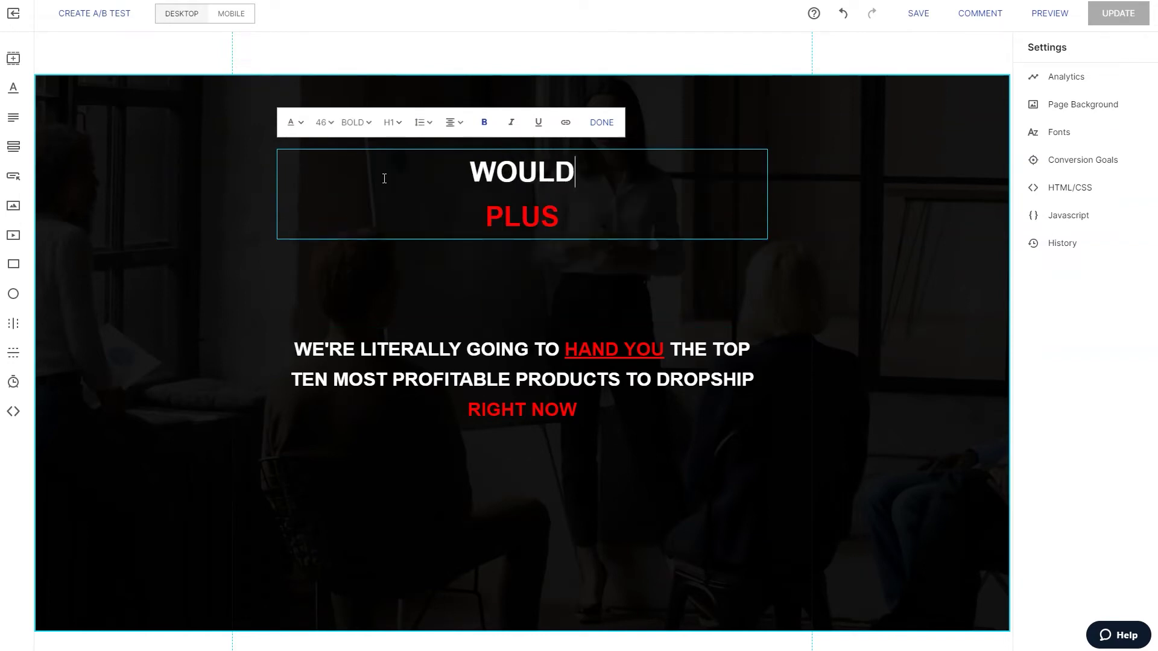
{"action": "type", "text": " YOU LIKE TO A"}
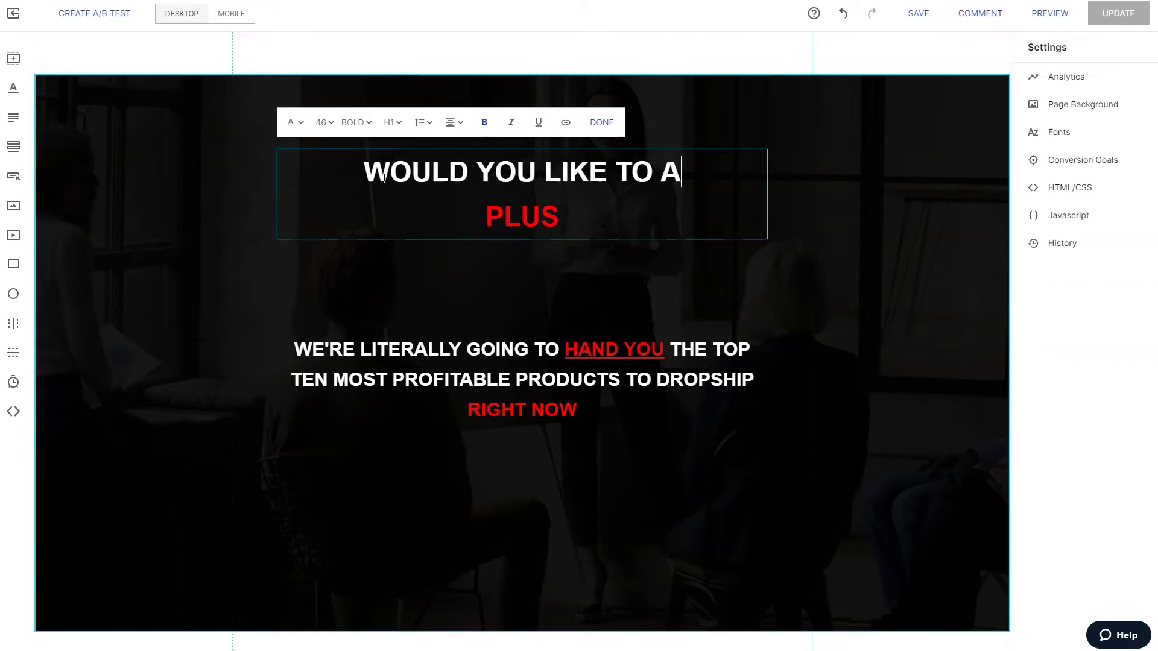
{"action": "type", "text": "CCESS THE WOR"}
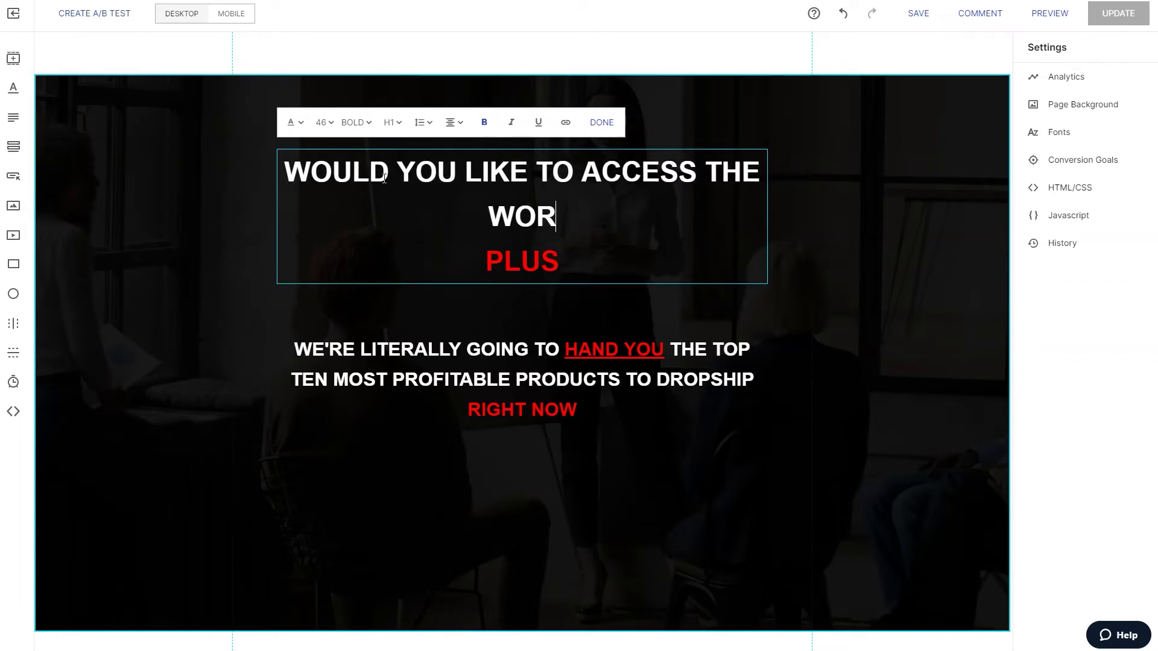
{"action": "type", "text": "LD'S"}
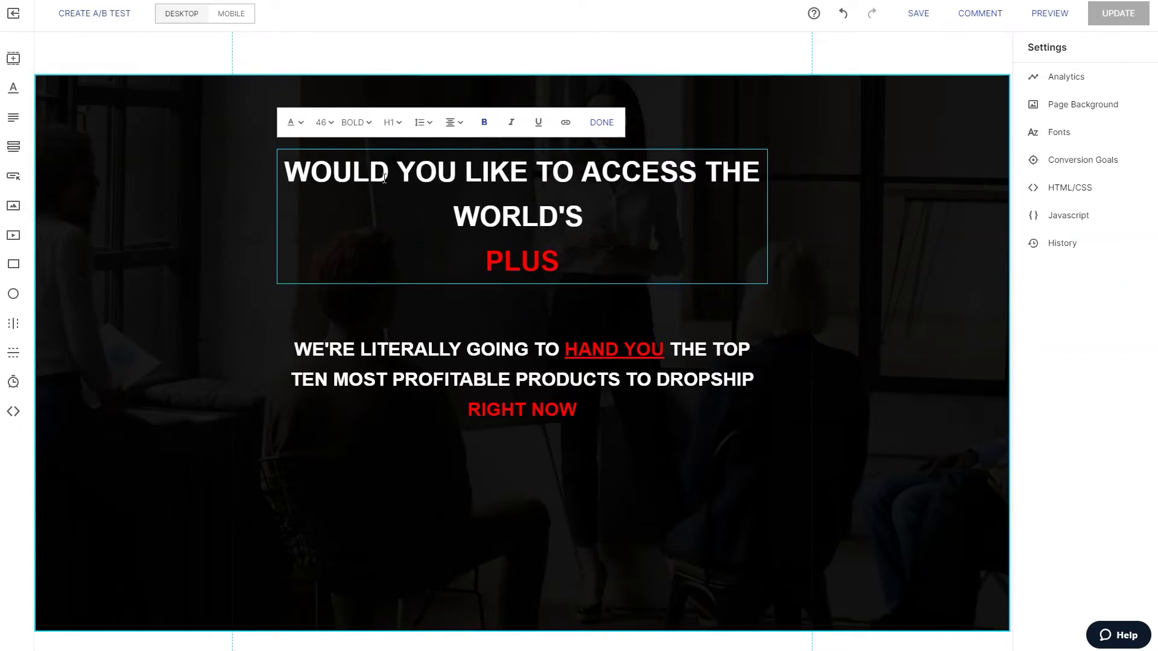
{"action": "type", "text": " #1 "}
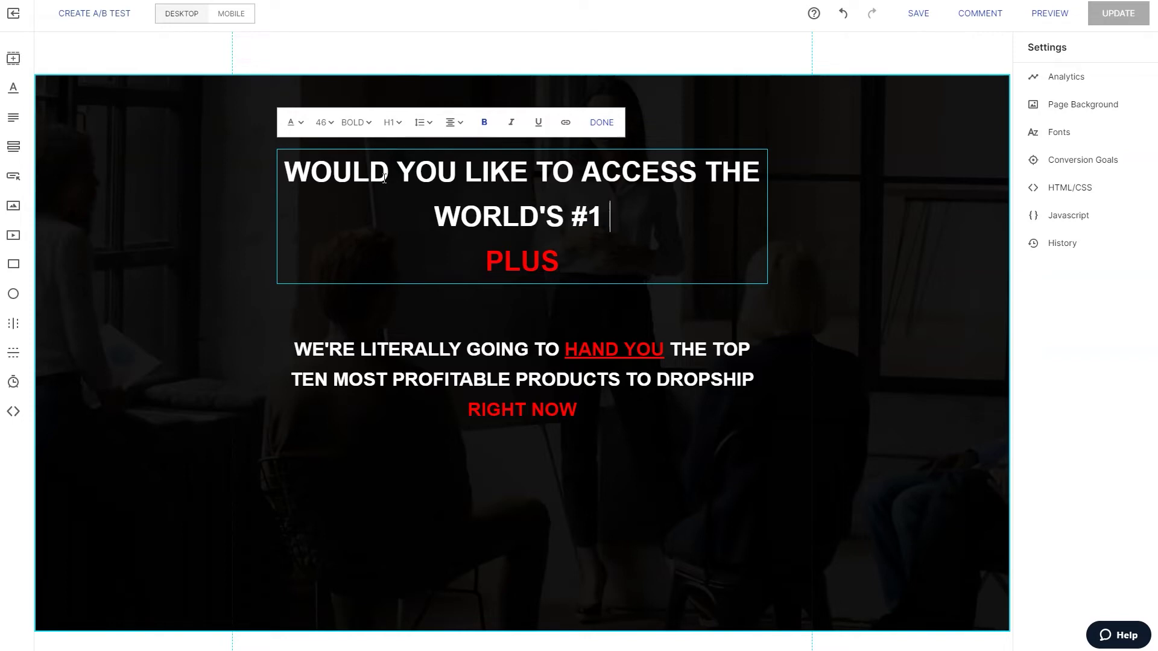
{"action": "type", "text": "DROP"}
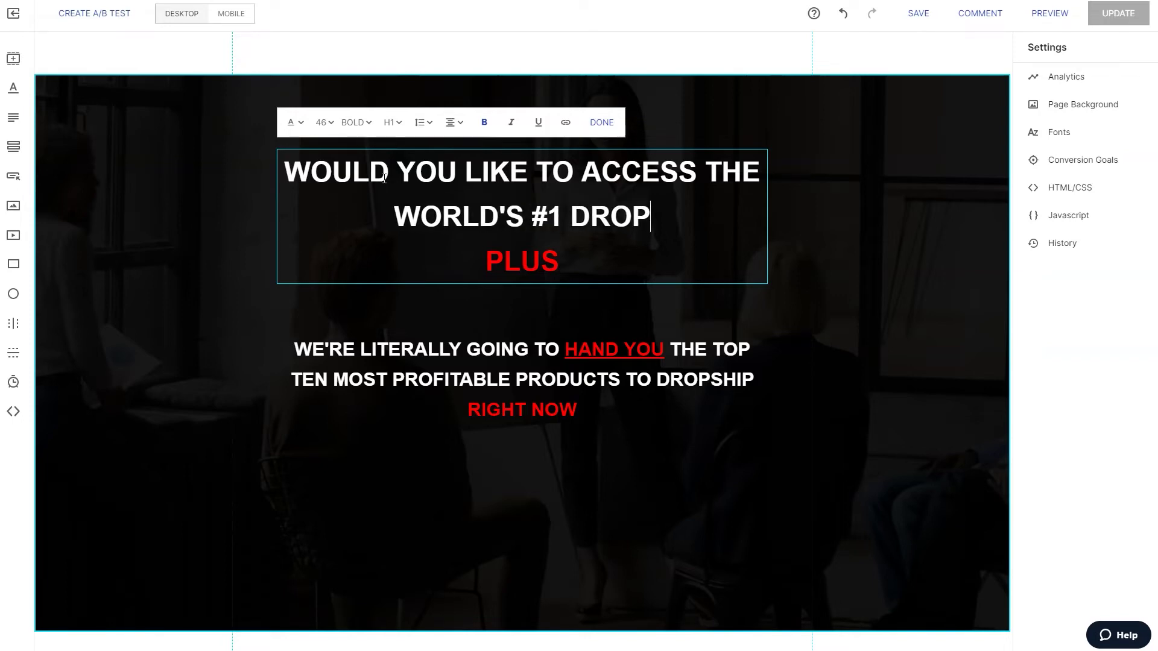
{"action": "type", "text": "SHIPPING"}
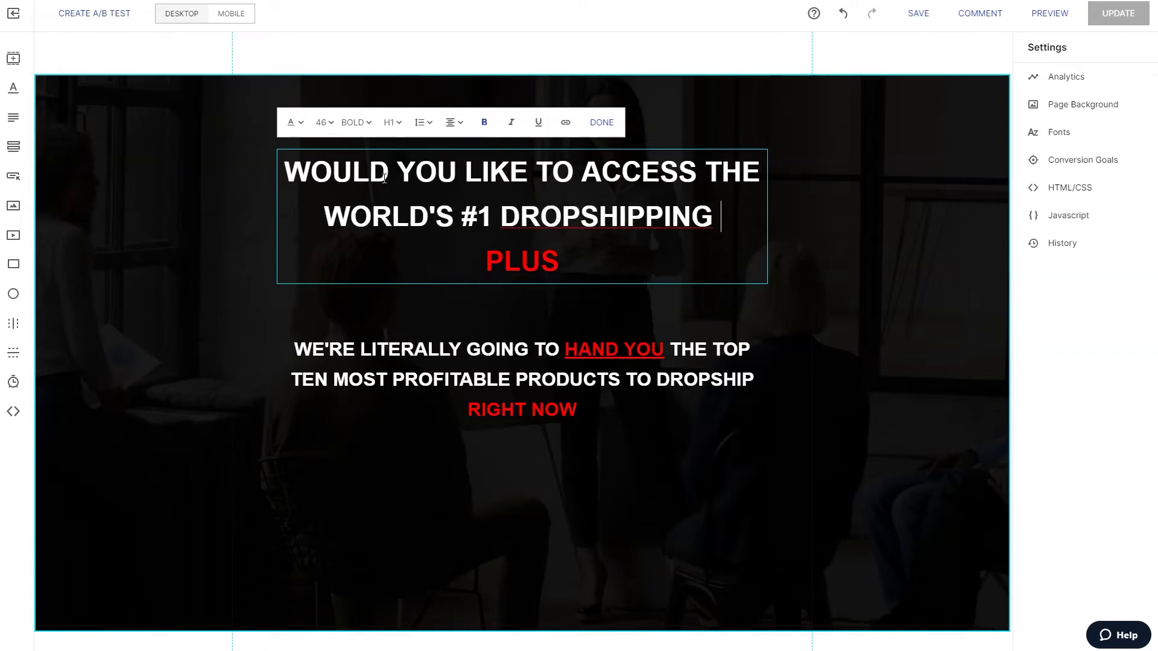
{"action": "type", "text": "DATABASE"}
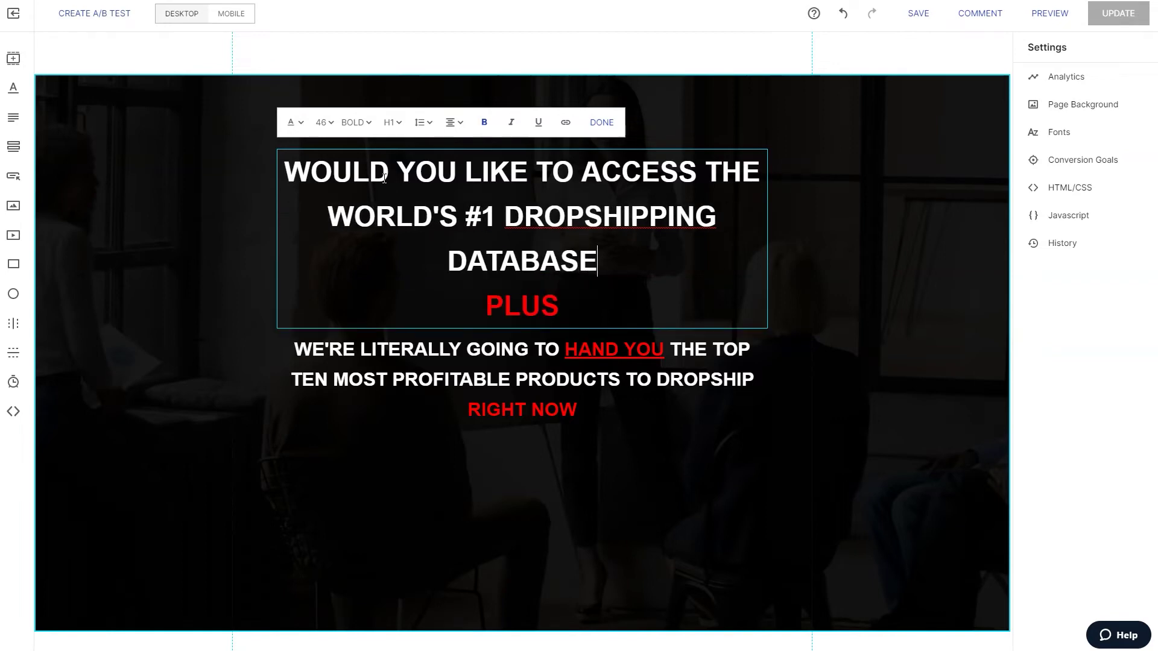
{"action": "type", "text": "?"}
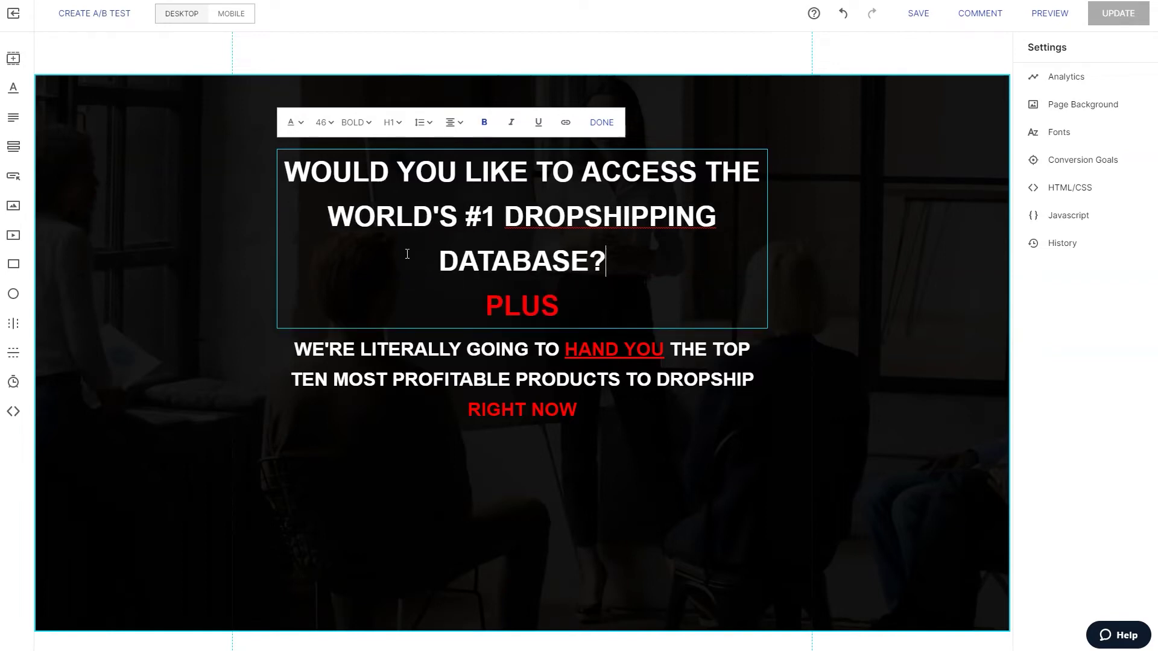
{"action": "left_click", "coordinate": [578, 501]}
{"action": "left_click_drag", "start_coordinate": [582, 212], "coordinate": [581, 202]}
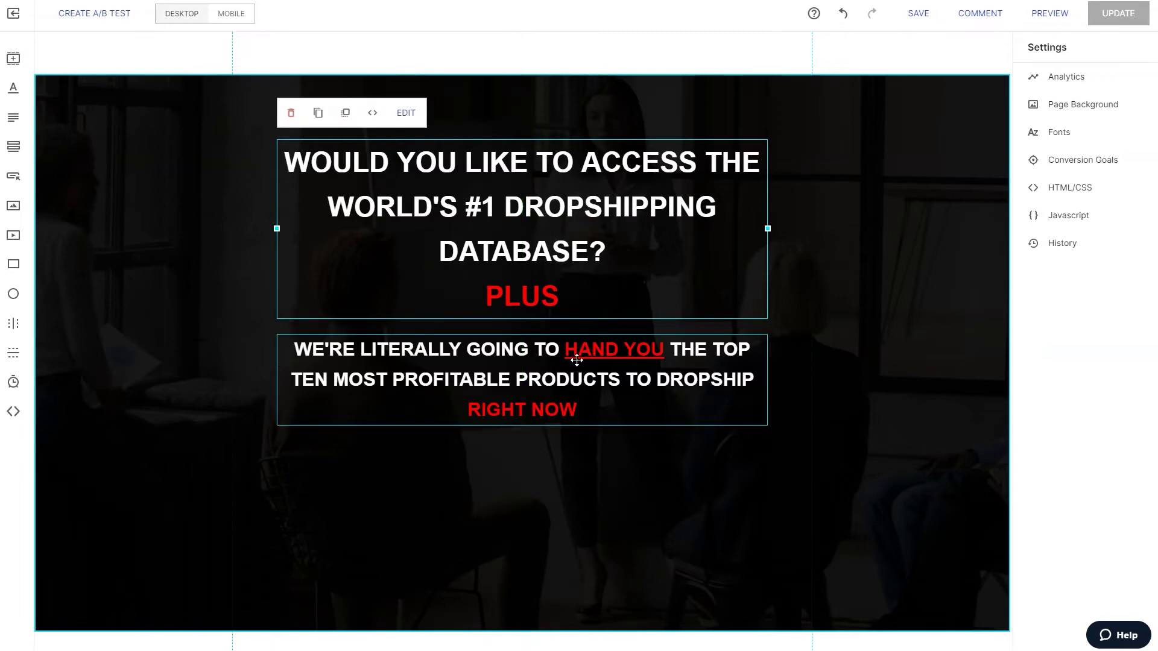
{"action": "left_click_drag", "start_coordinate": [577, 368], "coordinate": [577, 361]}
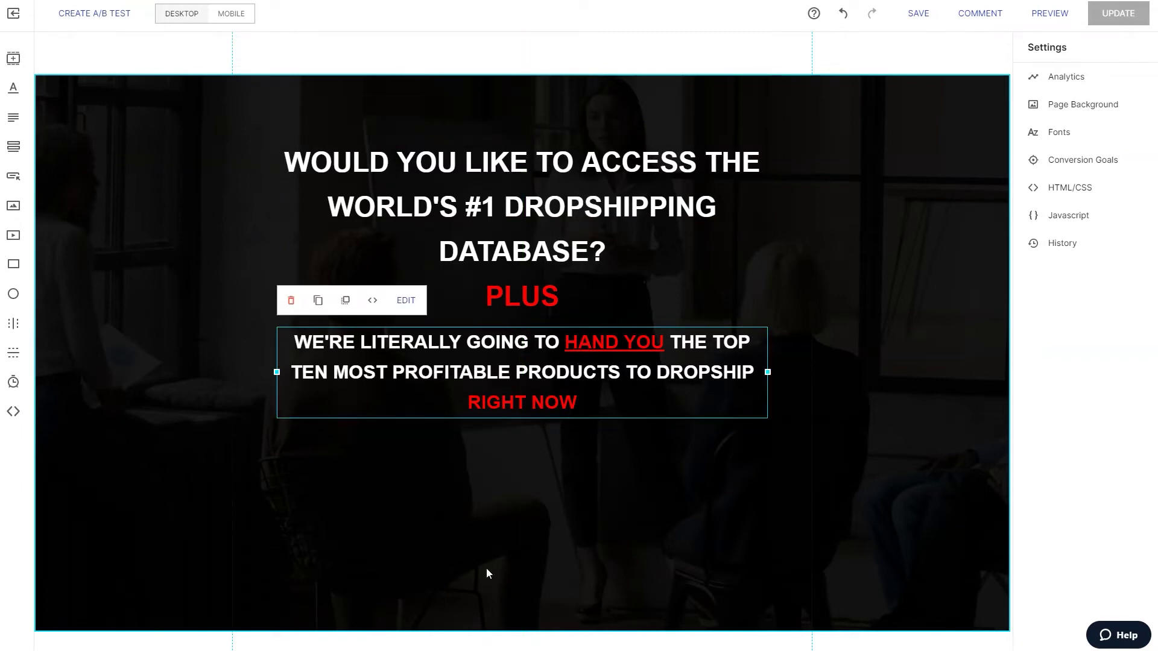
- Drag the dark hero section's bottom edge down to make it taller
{"action": "left_click", "coordinate": [580, 439]}
{"action": "scroll", "coordinate": [780, 431], "scroll_direction": "down", "scroll_amount": 3}
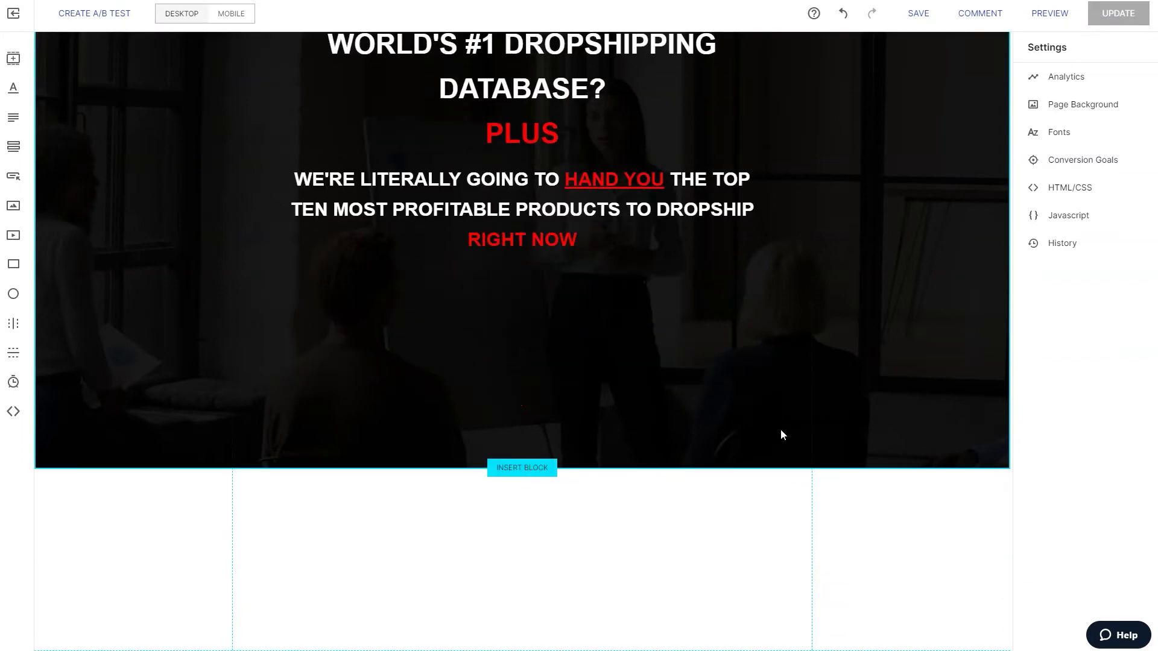
{"action": "scroll", "coordinate": [780, 434], "scroll_direction": "up", "scroll_amount": 3}
{"action": "scroll", "coordinate": [700, 516], "scroll_direction": "down", "scroll_amount": 3}
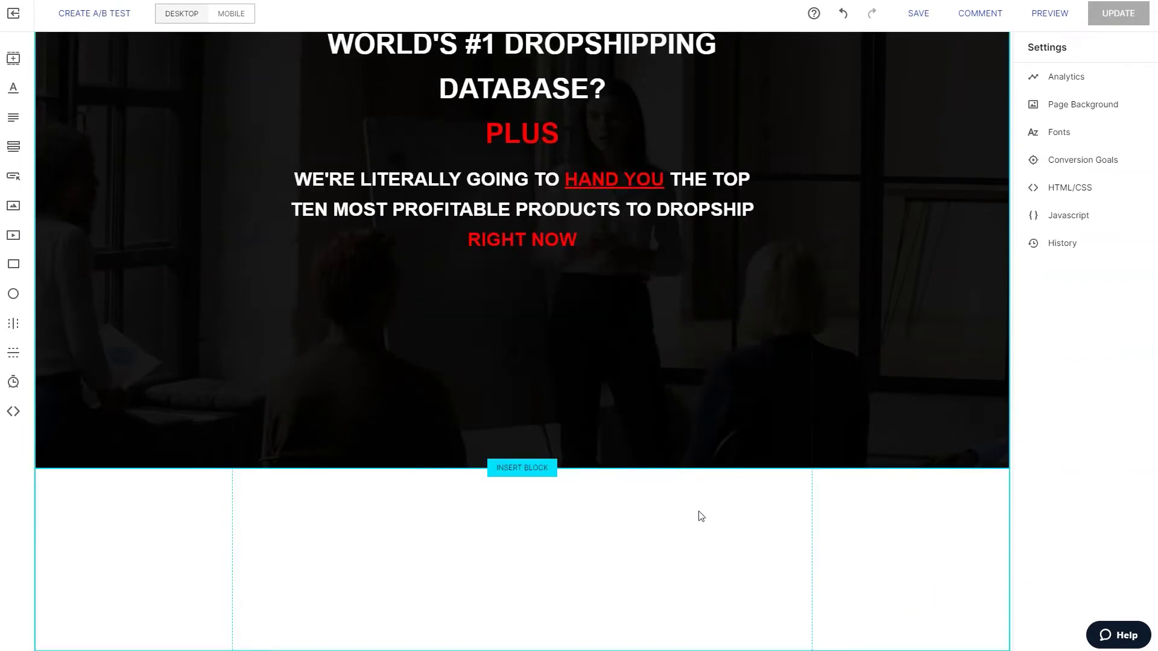
{"action": "left_click_drag", "start_coordinate": [704, 466], "coordinate": [703, 595]}
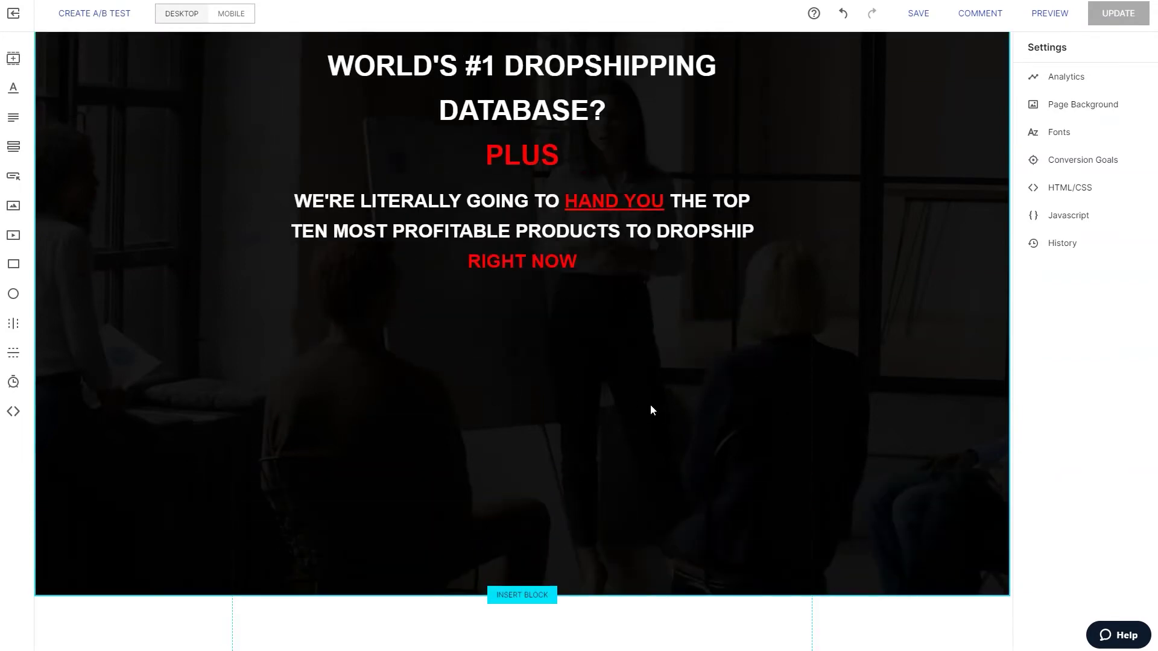
- Delete the empty block above the hero section
{"action": "scroll", "coordinate": [611, 461], "scroll_direction": "up", "scroll_amount": 2}
{"action": "scroll", "coordinate": [567, 404], "scroll_direction": "up", "scroll_amount": 1}
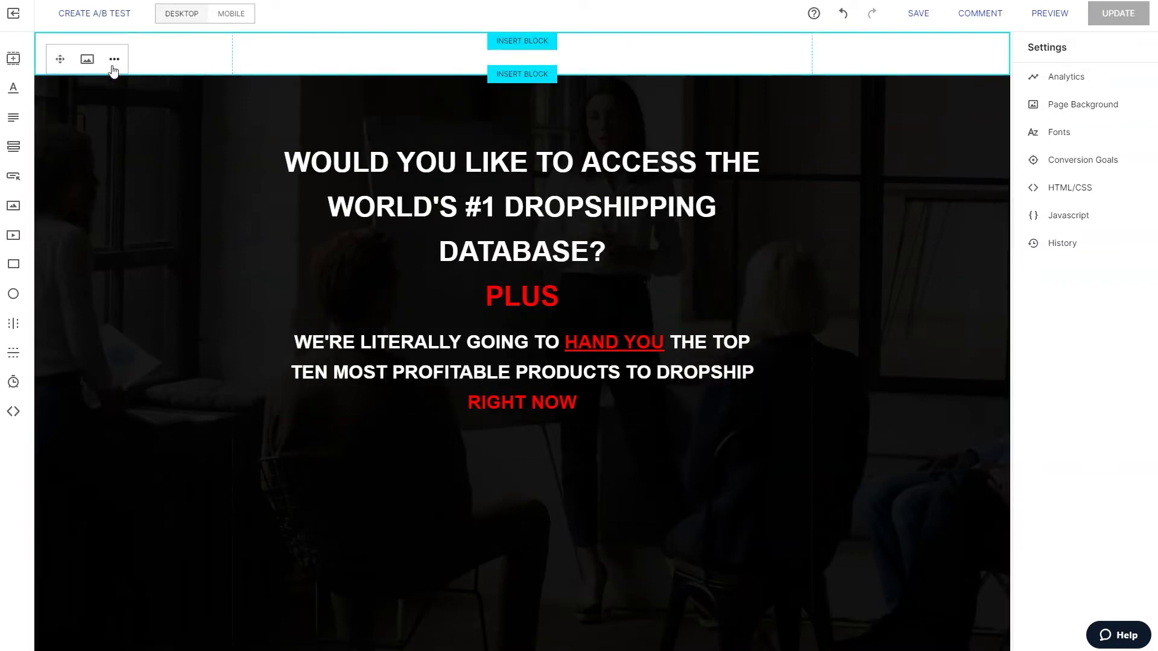
{"action": "left_click", "coordinate": [114, 59]}
{"action": "left_click", "coordinate": [156, 176]}
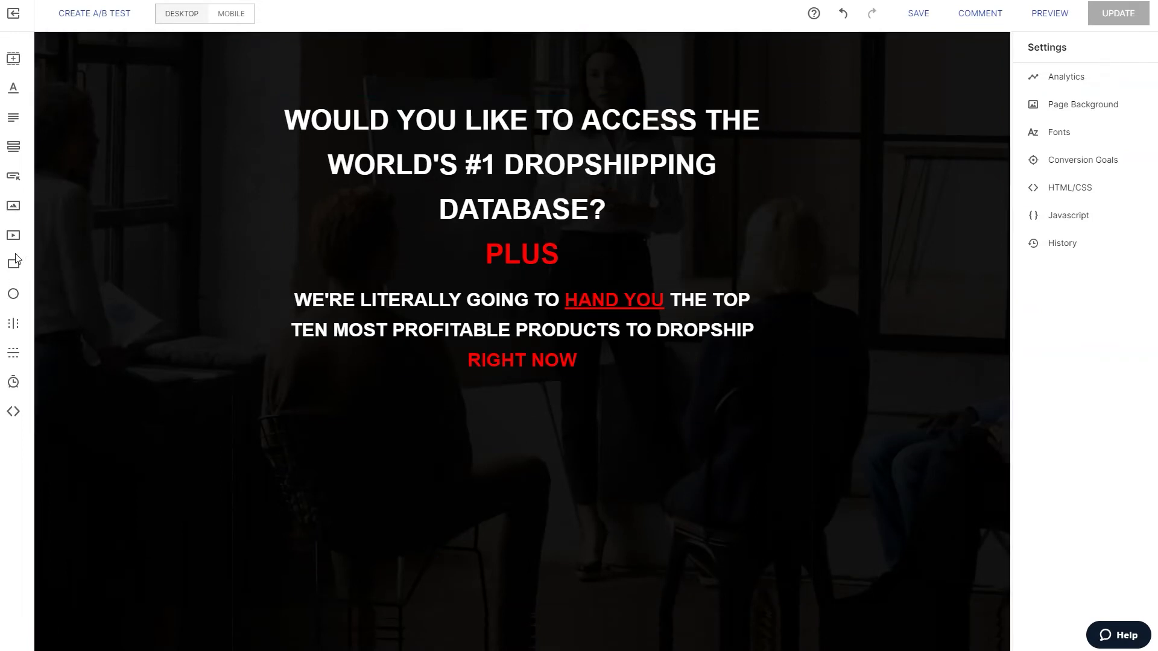
- Add a 'Button text' button to the hero and widen it into a wide bar below the subheading
{"action": "left_click", "coordinate": [16, 183]}
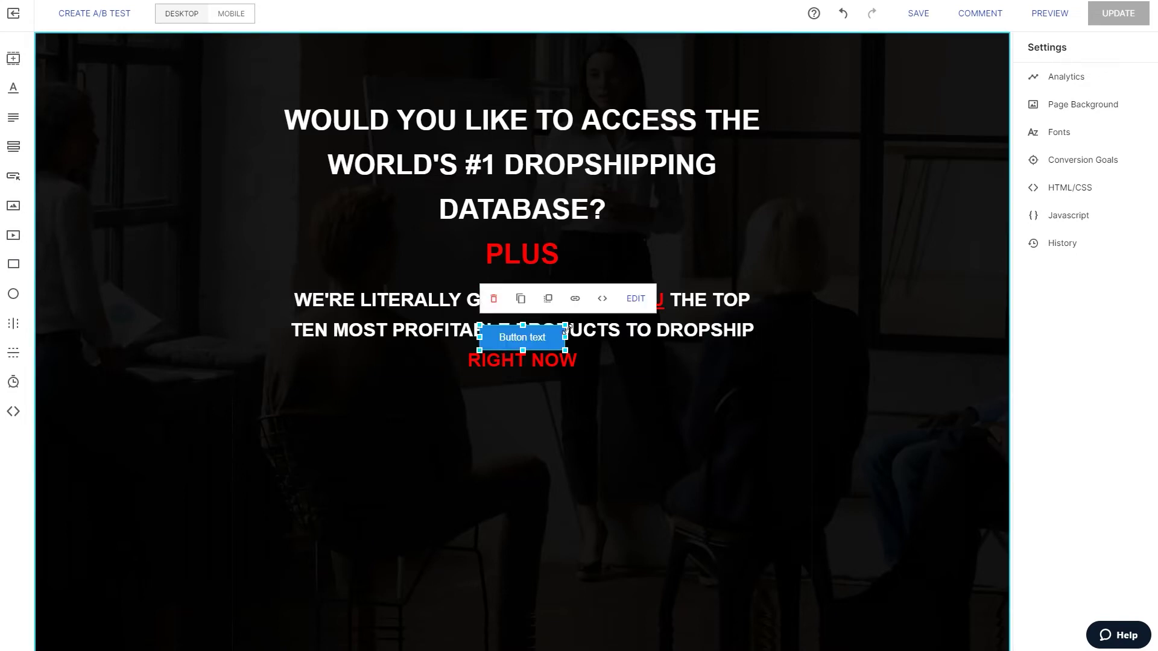
{"action": "left_click_drag", "start_coordinate": [565, 350], "coordinate": [666, 480]}
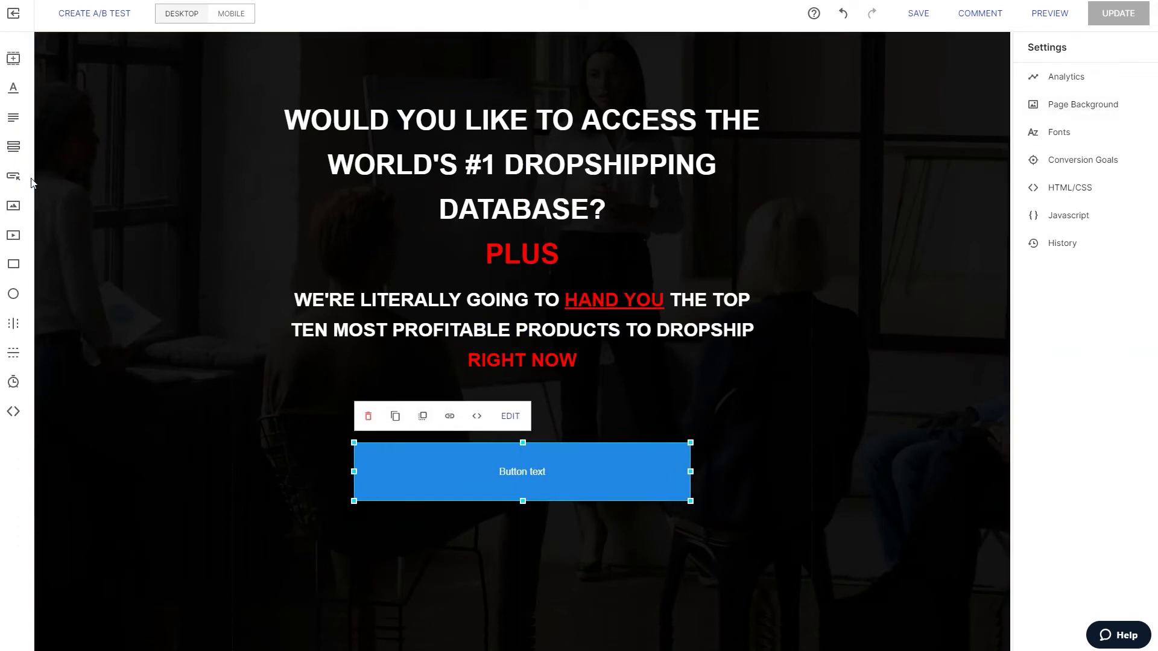
- Make the button red with a dark red hover colour
{"action": "left_click", "coordinate": [514, 430]}
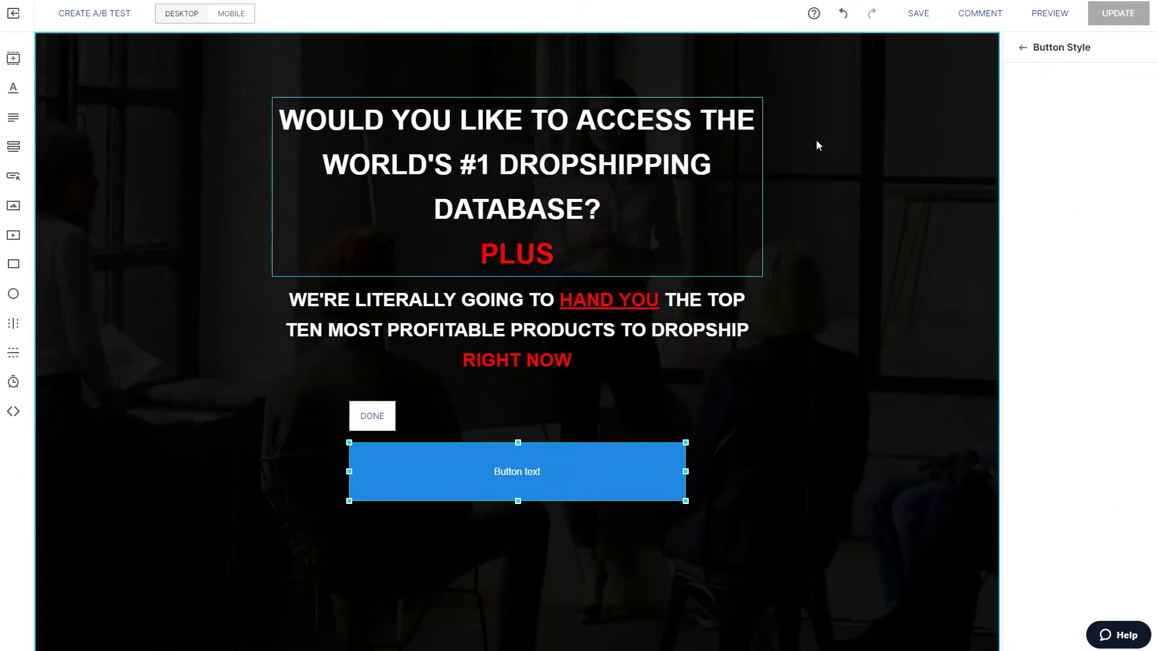
{"action": "left_click", "coordinate": [1045, 154]}
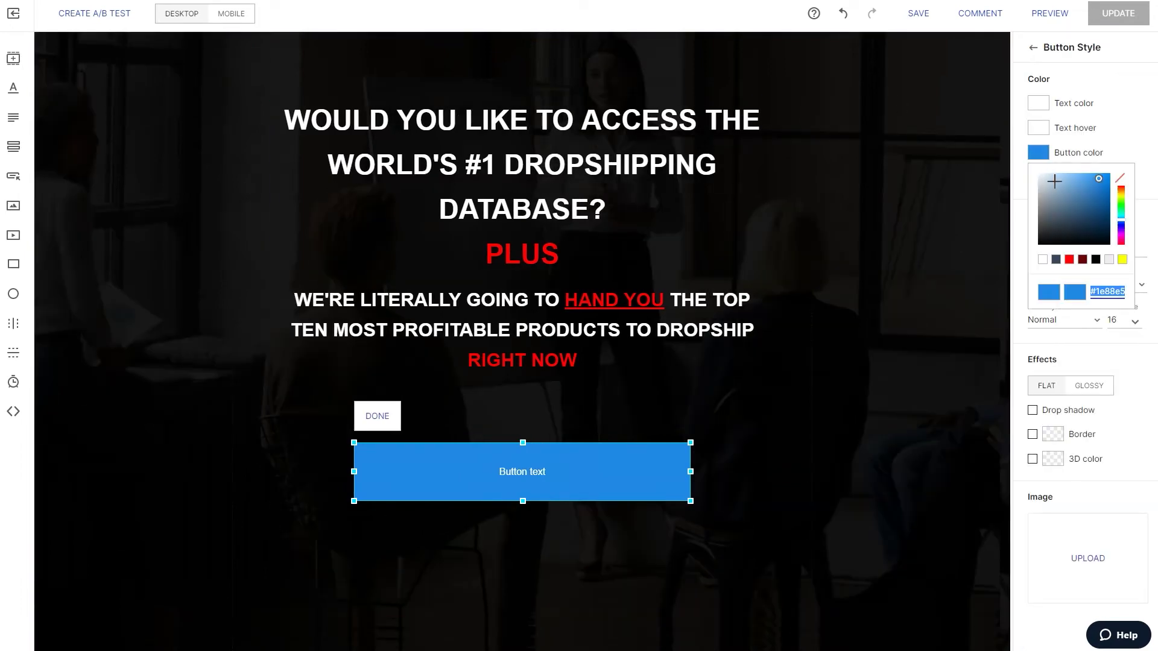
{"action": "left_click", "coordinate": [1069, 260]}
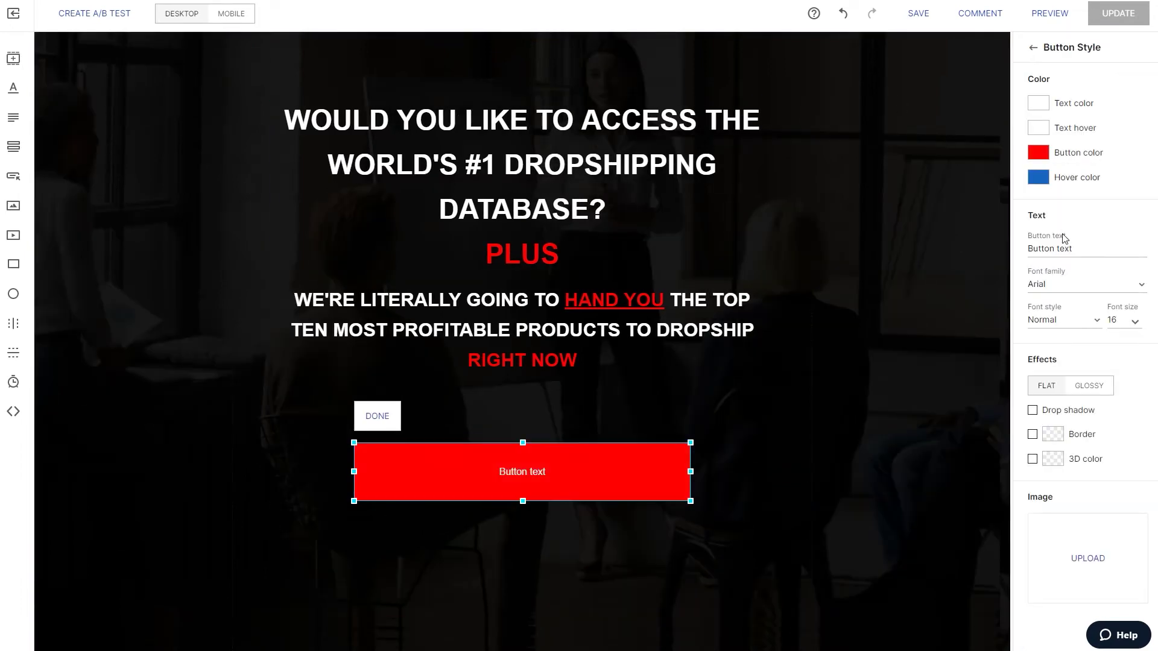
{"action": "left_click", "coordinate": [1047, 186]}
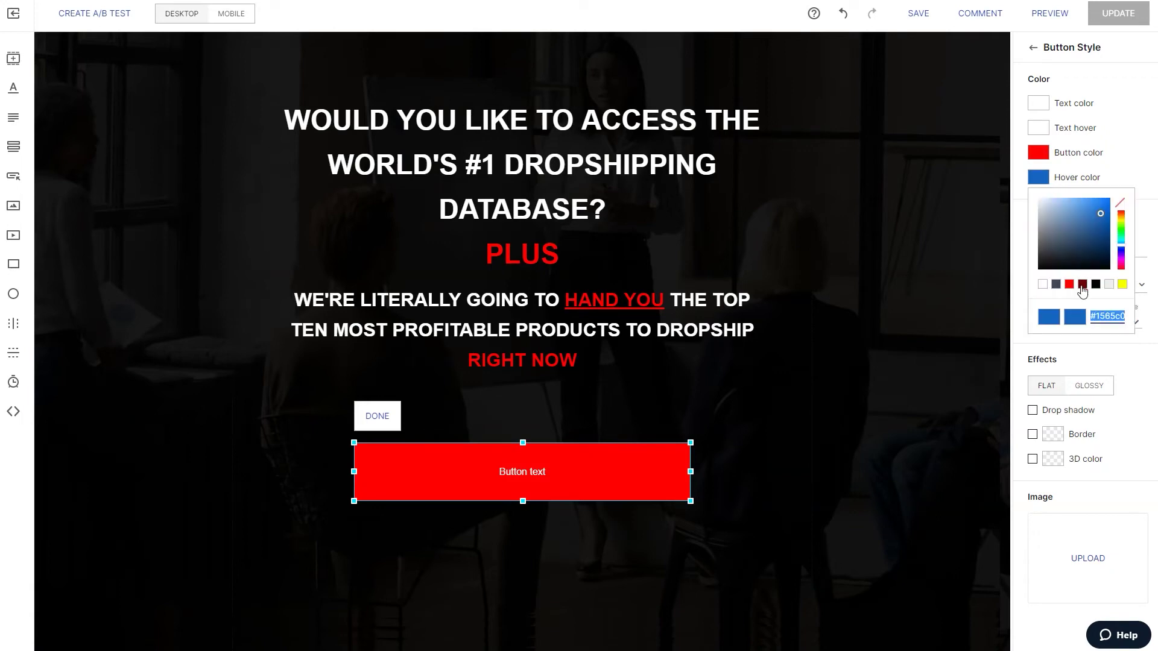
{"action": "left_click", "coordinate": [1082, 285]}
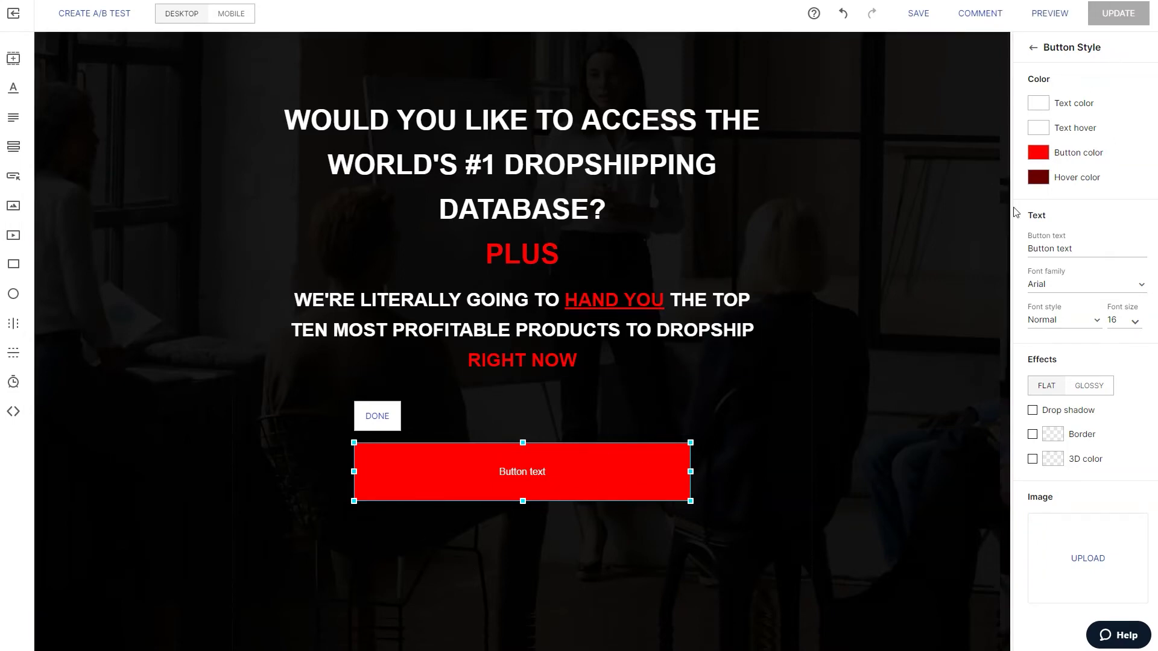
{"action": "triple_click", "coordinate": [1060, 245]}
- Change the button label to 'YES, SEND THEM TO ME!'
{"action": "type", "text": "yes"}
{"action": "key", "text": "BackSpace"}
{"action": "key", "text": "BackSpace"}
{"action": "key", "text": "BackSpace"}
{"action": "type", "text": "YES, SEND IT TO ME!"}
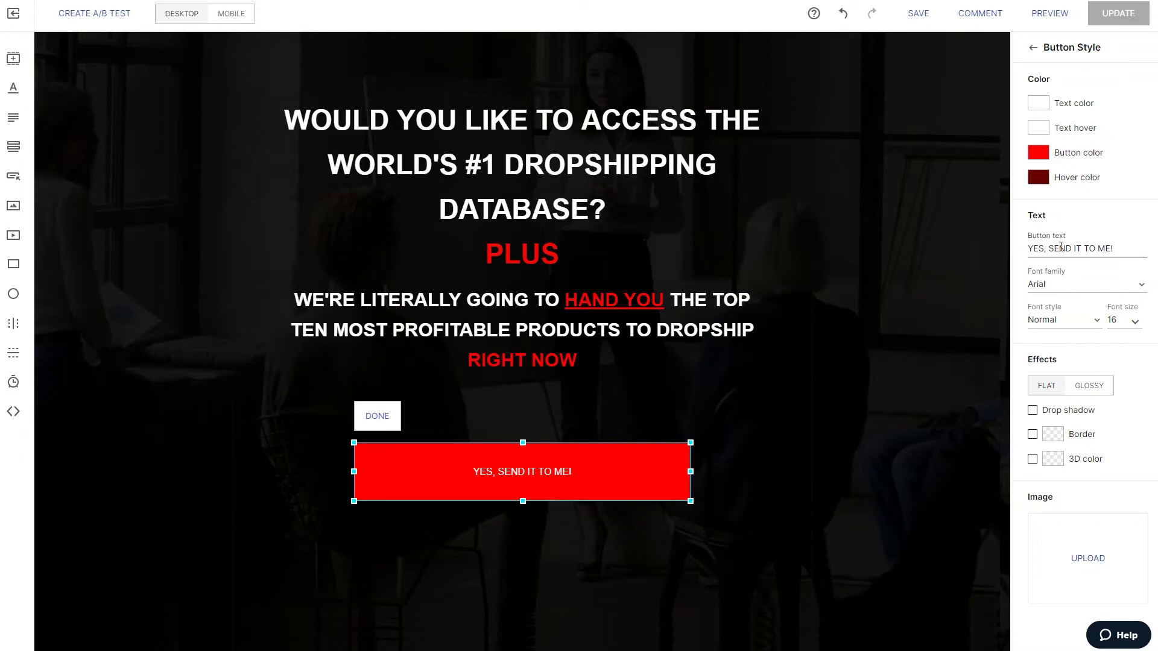
{"action": "key", "text": "ctrl+a"}
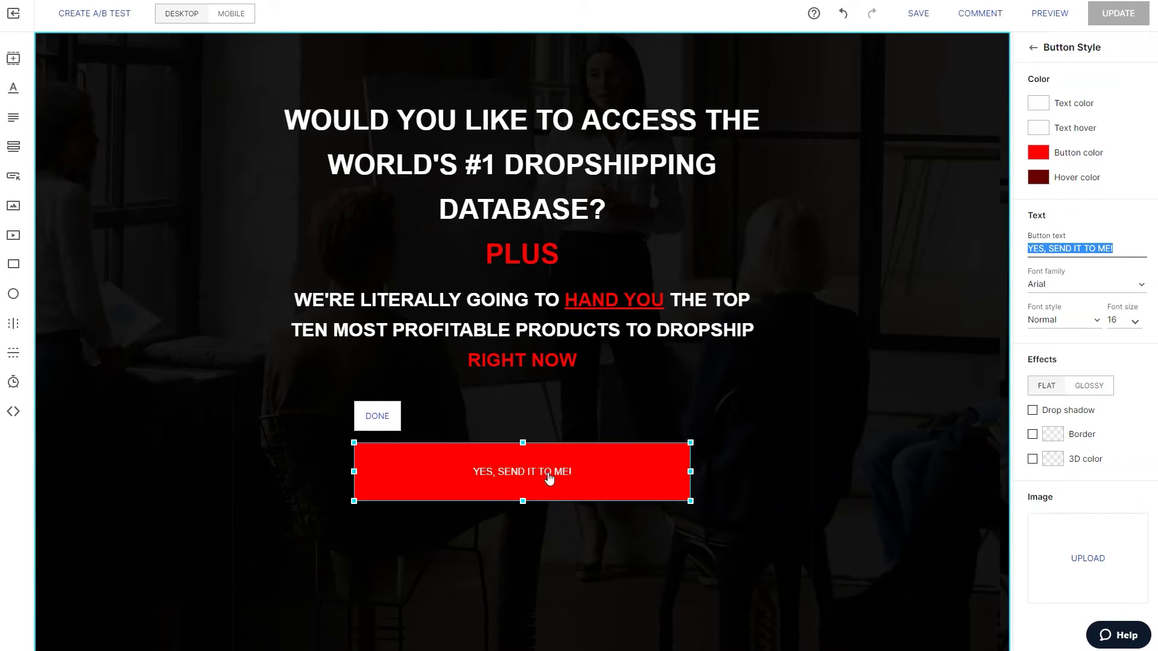
{"action": "left_click", "coordinate": [1085, 250]}
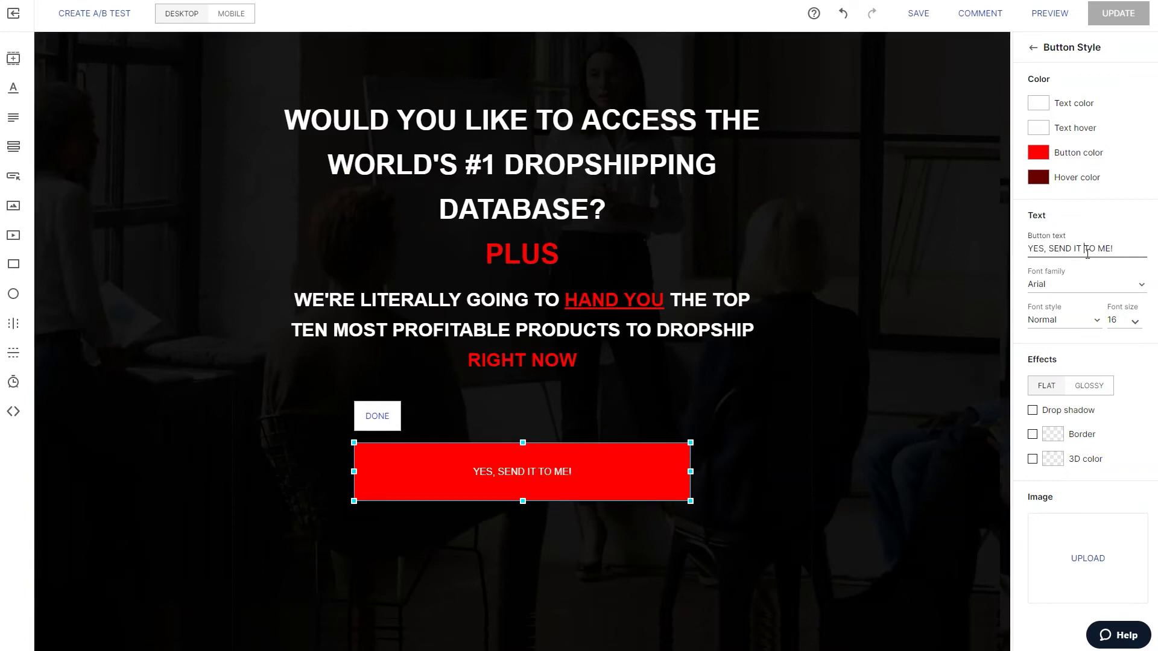
{"action": "key", "text": "BackSpace"}
{"action": "key", "text": "BackSpace"}
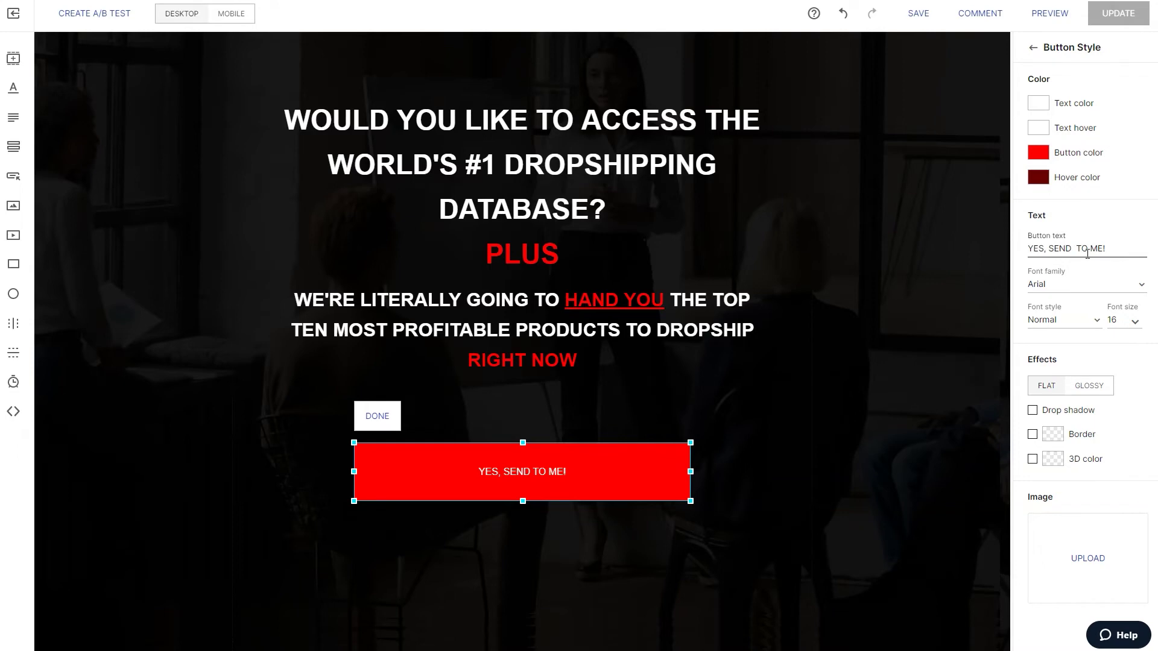
{"action": "type", "text": "THEM"}
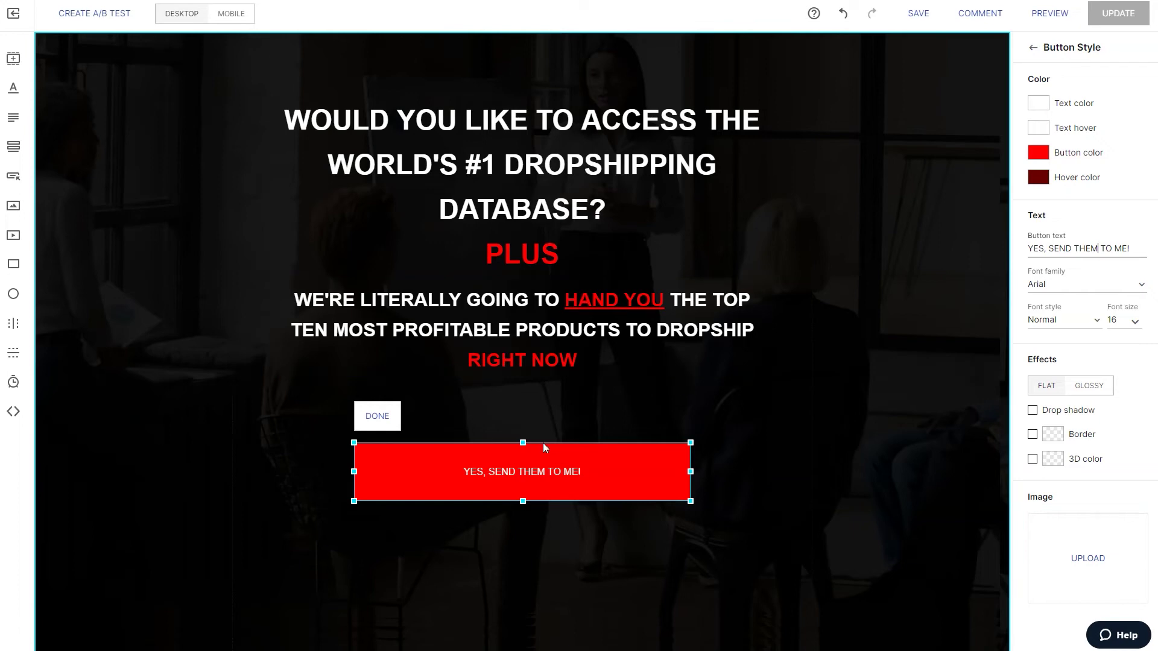
- Make the label bold at size 26 and move the button up toward the headline
{"action": "left_click", "coordinate": [1055, 319]}
{"action": "left_click", "coordinate": [1054, 340]}
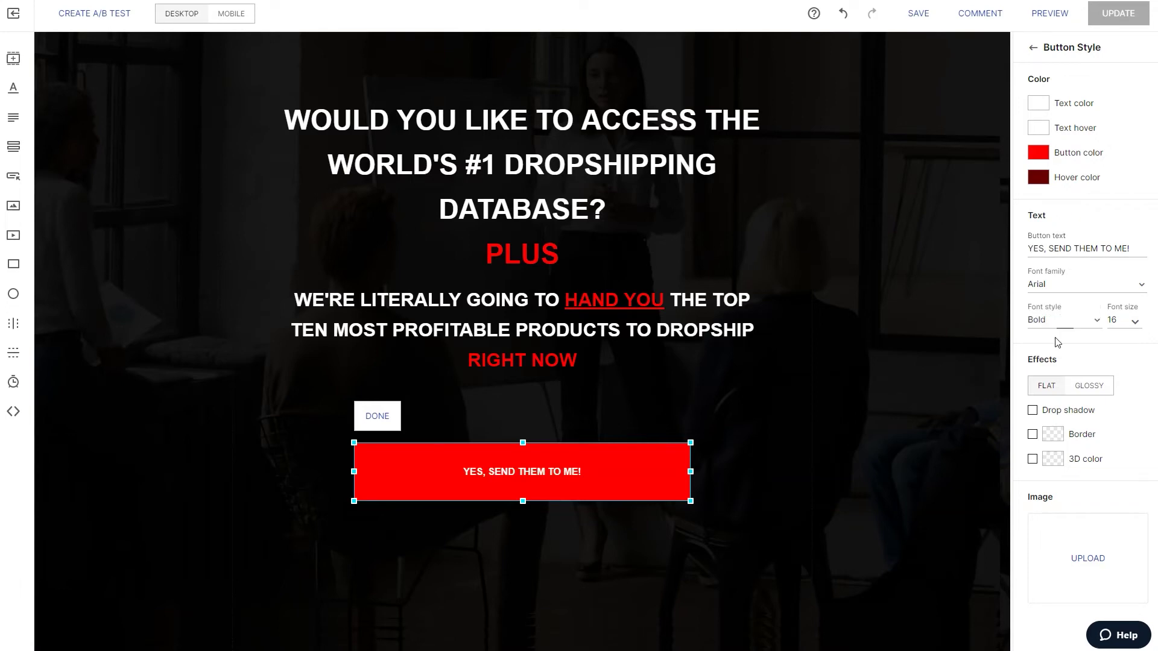
{"action": "left_click", "coordinate": [1126, 321]}
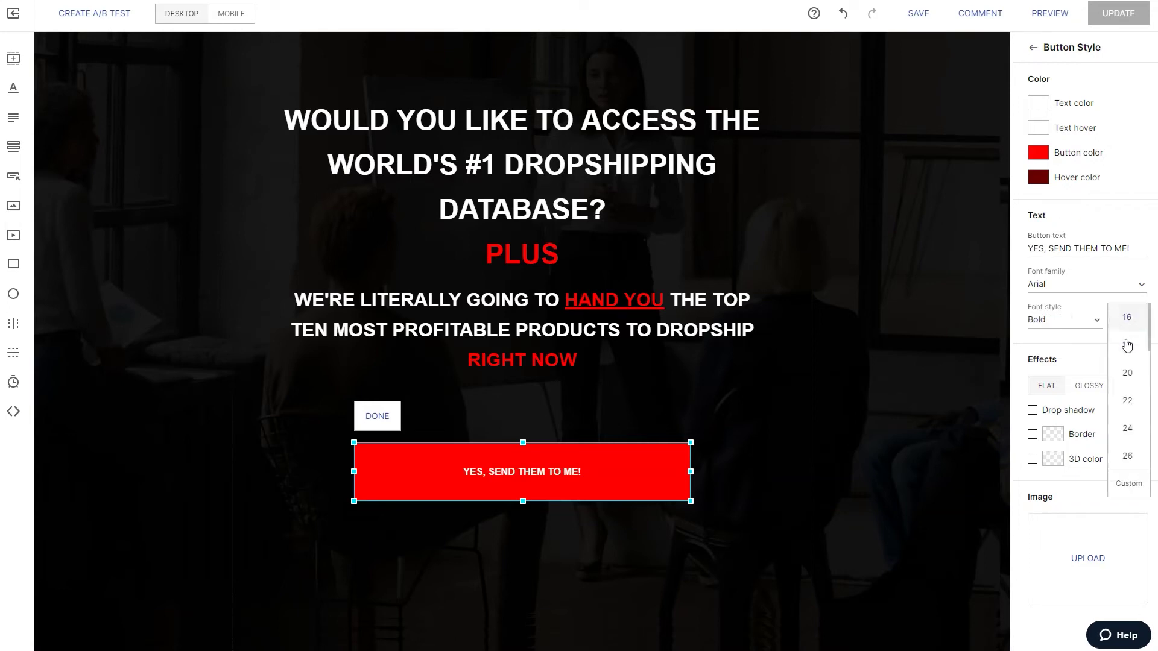
{"action": "left_click", "coordinate": [1129, 458]}
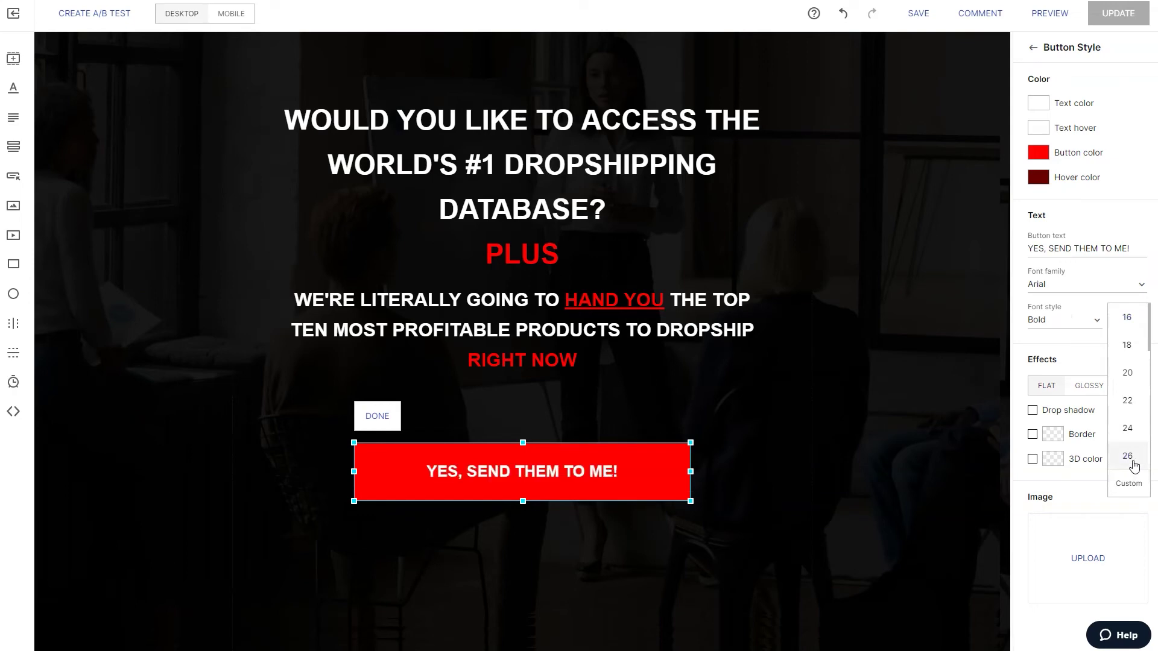
{"action": "left_click", "coordinate": [1128, 456]}
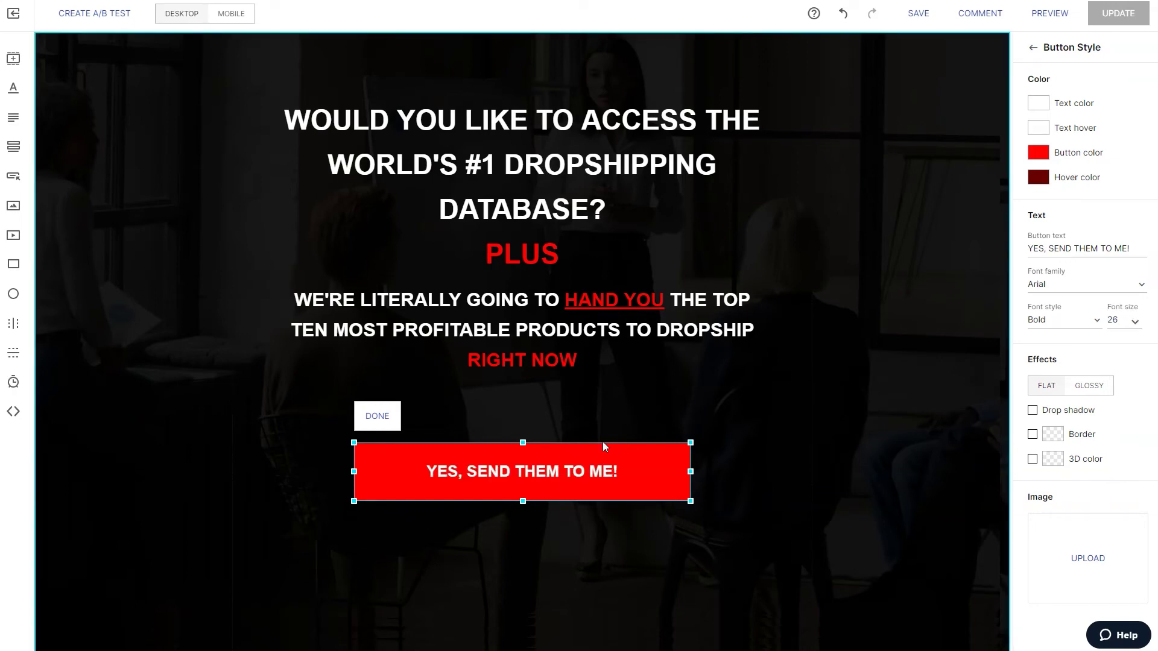
{"action": "left_click", "coordinate": [602, 423]}
{"action": "mouse_move", "coordinate": [589, 473]}
{"action": "left_mouse_down"}
{"action": "mouse_move", "coordinate": [585, 410]}
{"action": "mouse_move", "coordinate": [600, 426]}
{"action": "left_mouse_up"}
{"action": "left_click", "coordinate": [650, 469]}
- Delete the empty white section below the hero
{"action": "scroll", "coordinate": [649, 469], "scroll_direction": "down", "scroll_amount": 4}
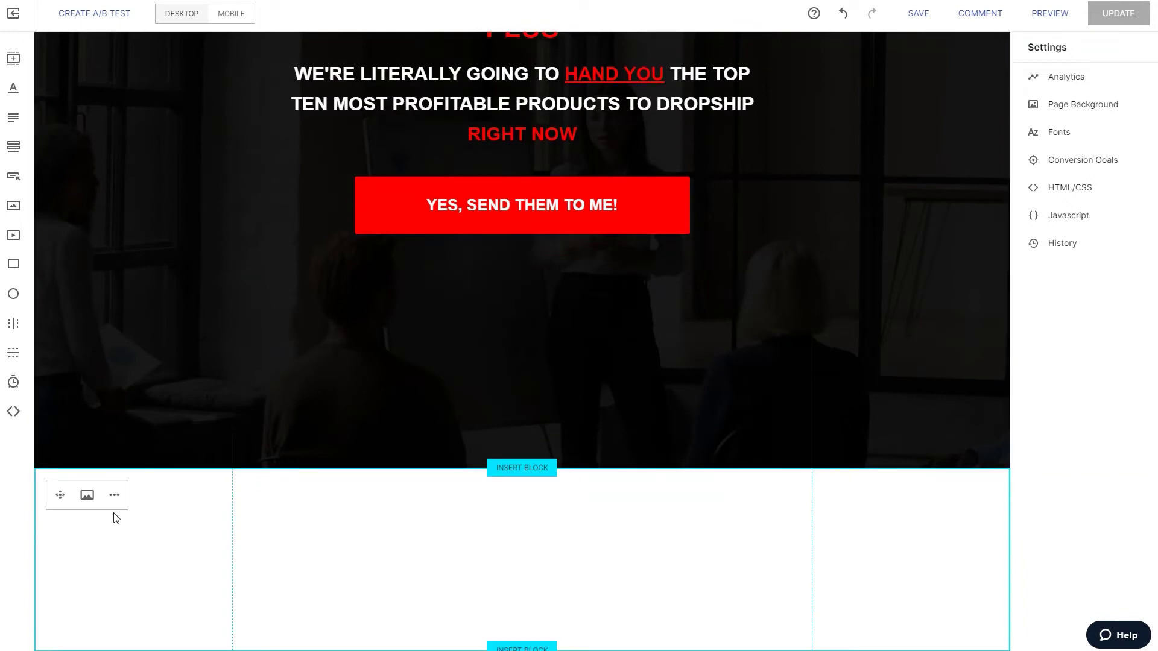
{"action": "left_click", "coordinate": [114, 495]}
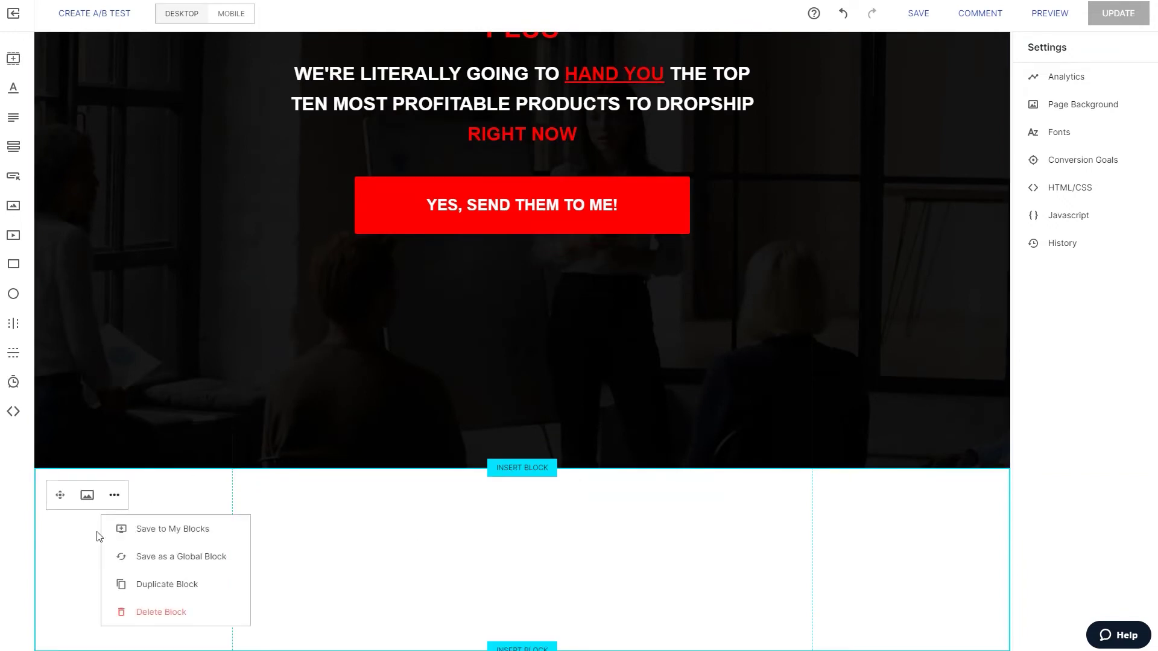
{"action": "left_click", "coordinate": [146, 620]}
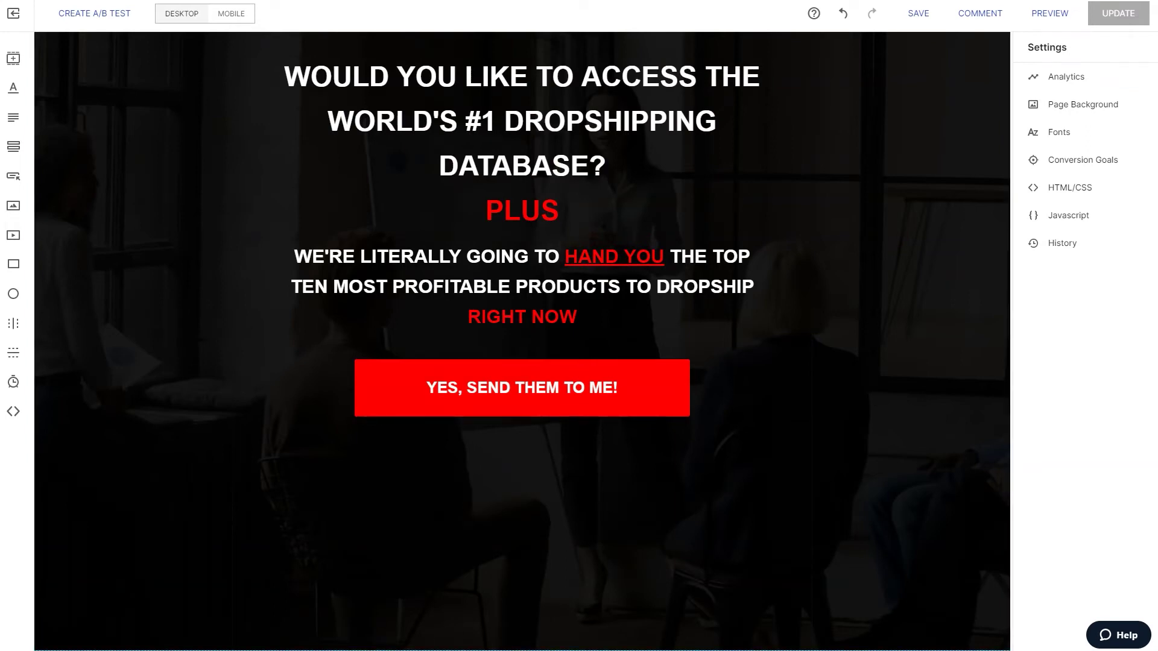
{"action": "scroll", "coordinate": [513, 433], "scroll_direction": "down", "scroll_amount": 3}
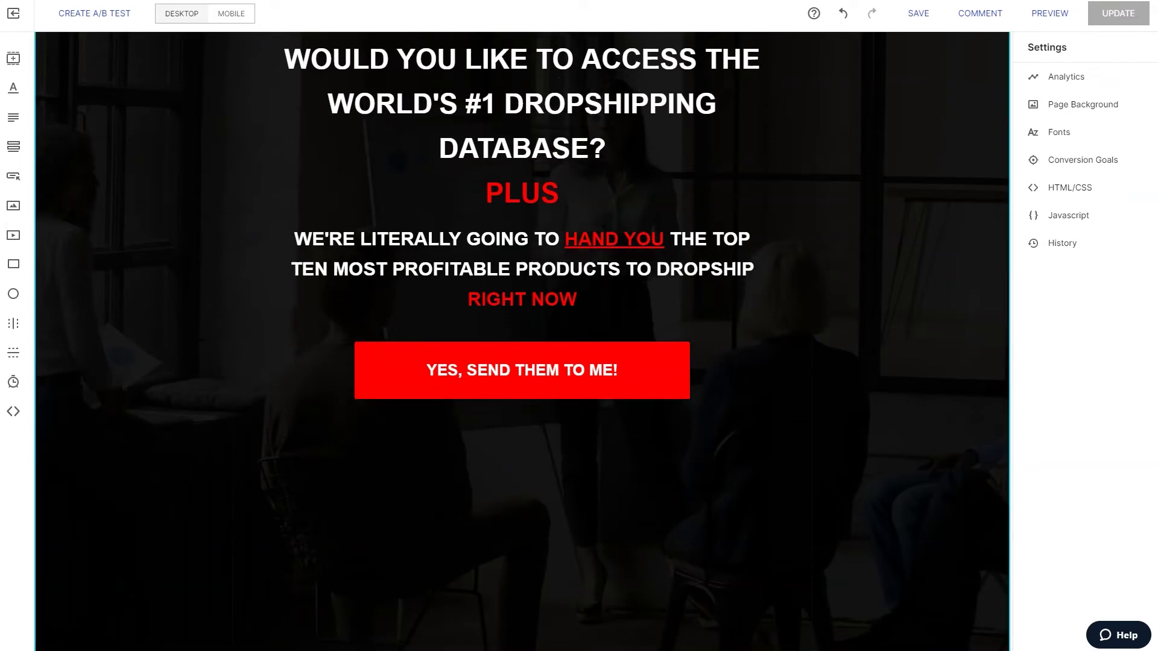
{"action": "scroll", "coordinate": [512, 433], "scroll_direction": "up", "scroll_amount": 3}
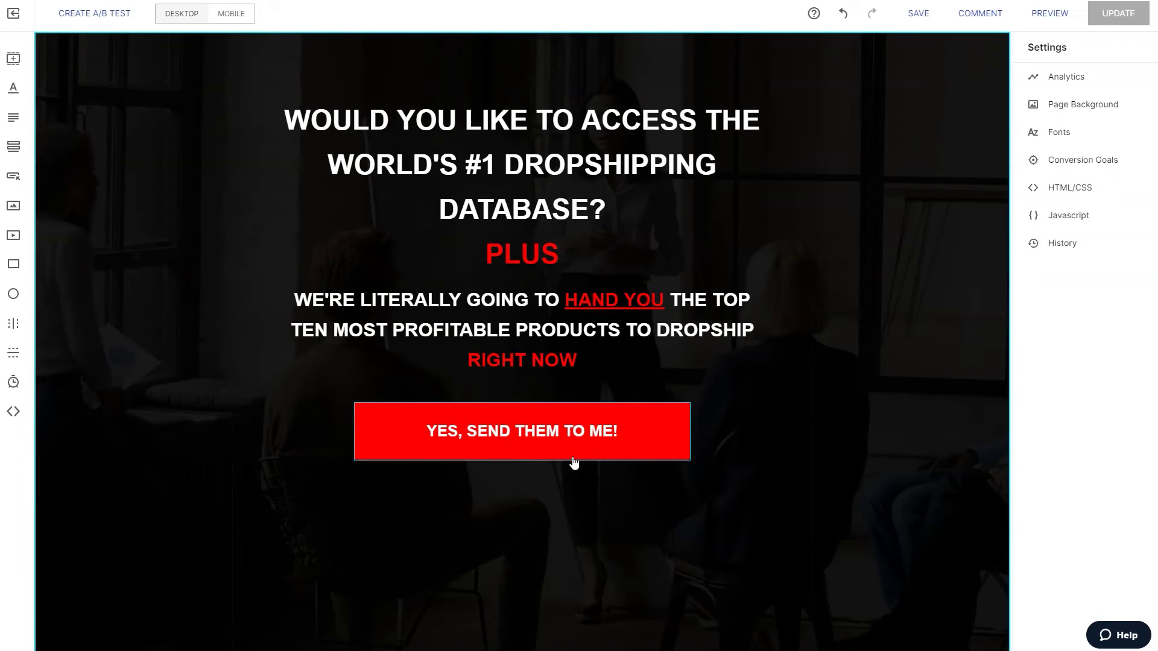
- Set the red button's link action to Pop up and make the popup box taller
{"action": "left_click", "coordinate": [582, 420]}
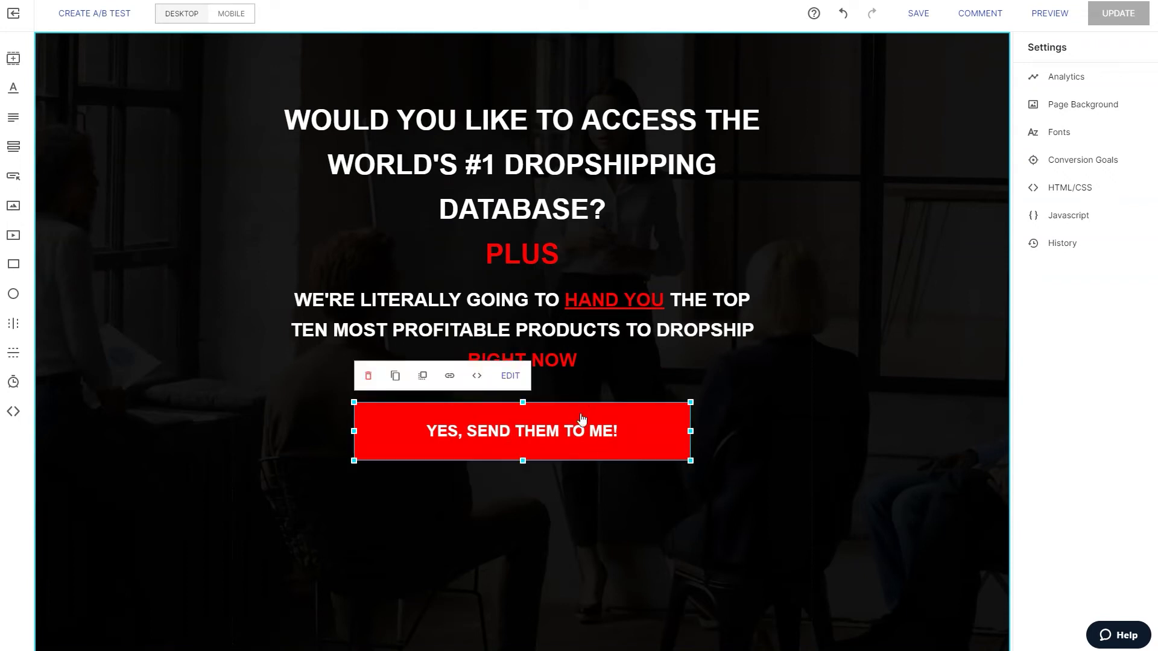
{"action": "left_click", "coordinate": [449, 379]}
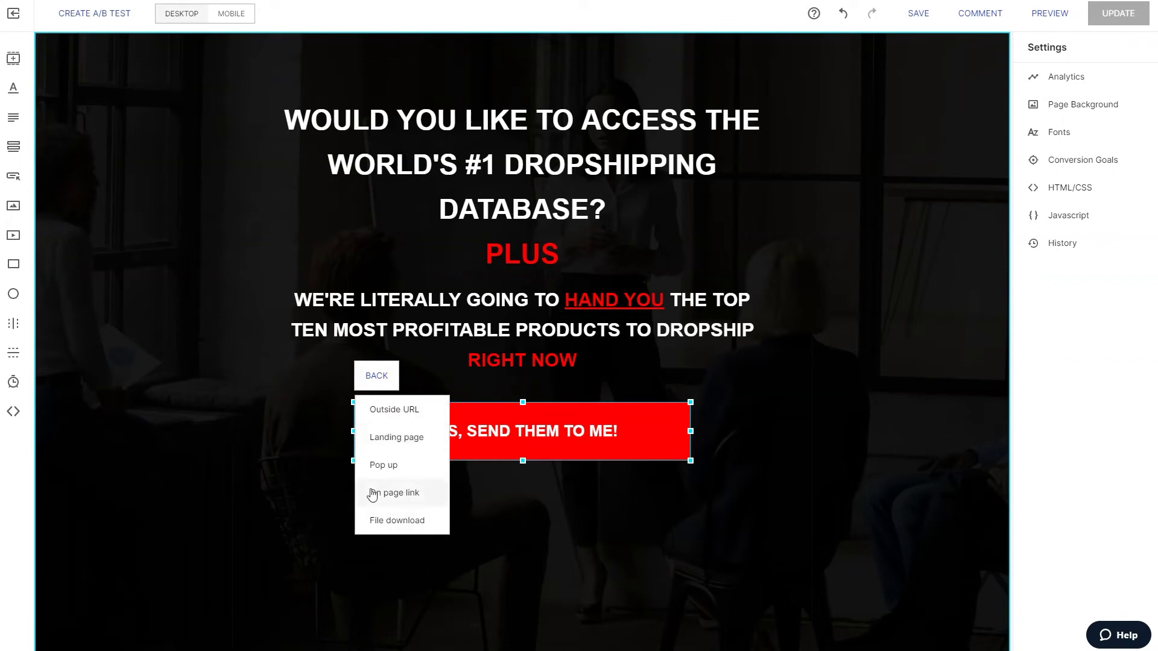
{"action": "left_click", "coordinate": [415, 466]}
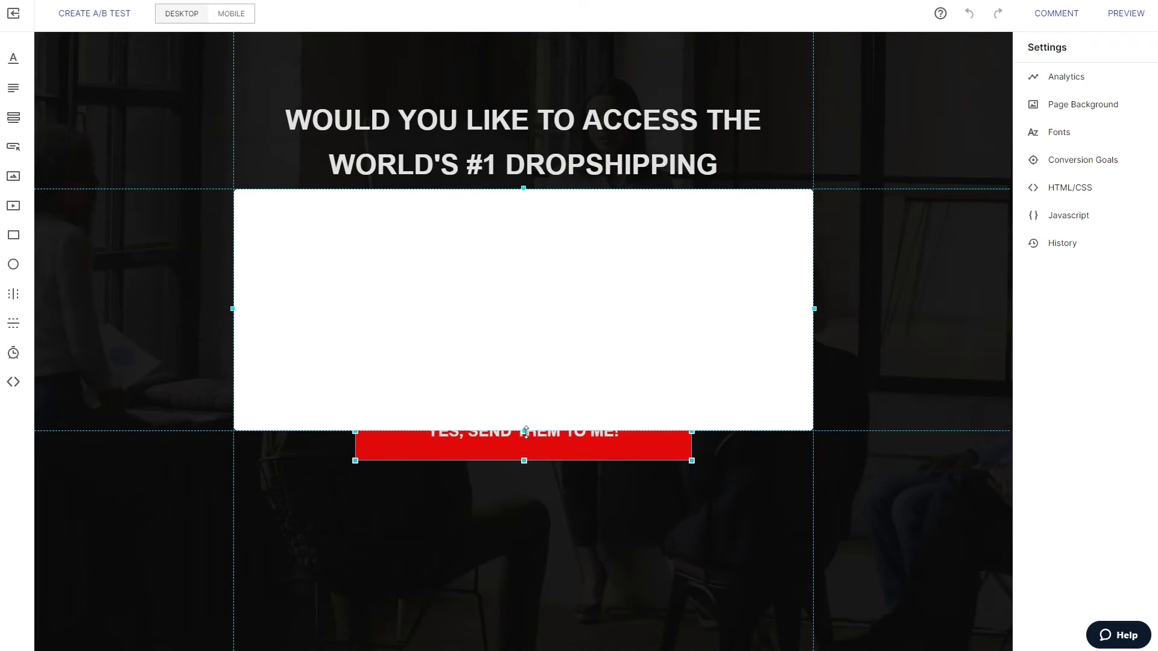
{"action": "left_click_drag", "start_coordinate": [526, 432], "coordinate": [506, 618]}
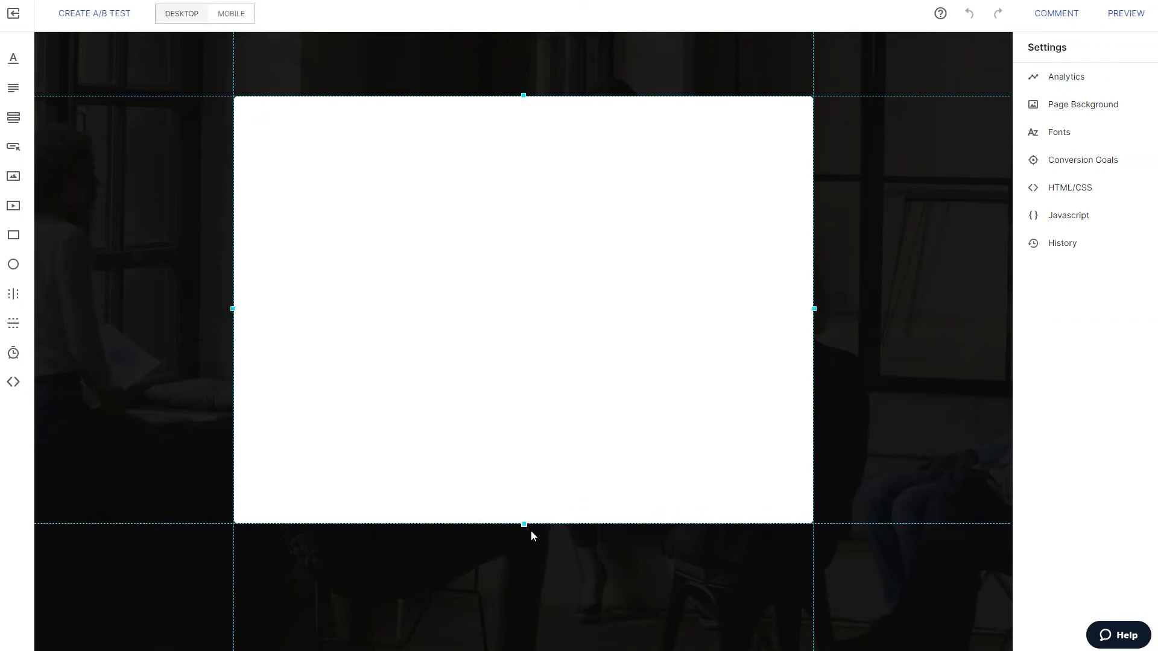
- Shrink the popup's height and width so it sits between the headline and the red button
{"action": "left_click_drag", "start_coordinate": [531, 531], "coordinate": [524, 492]}
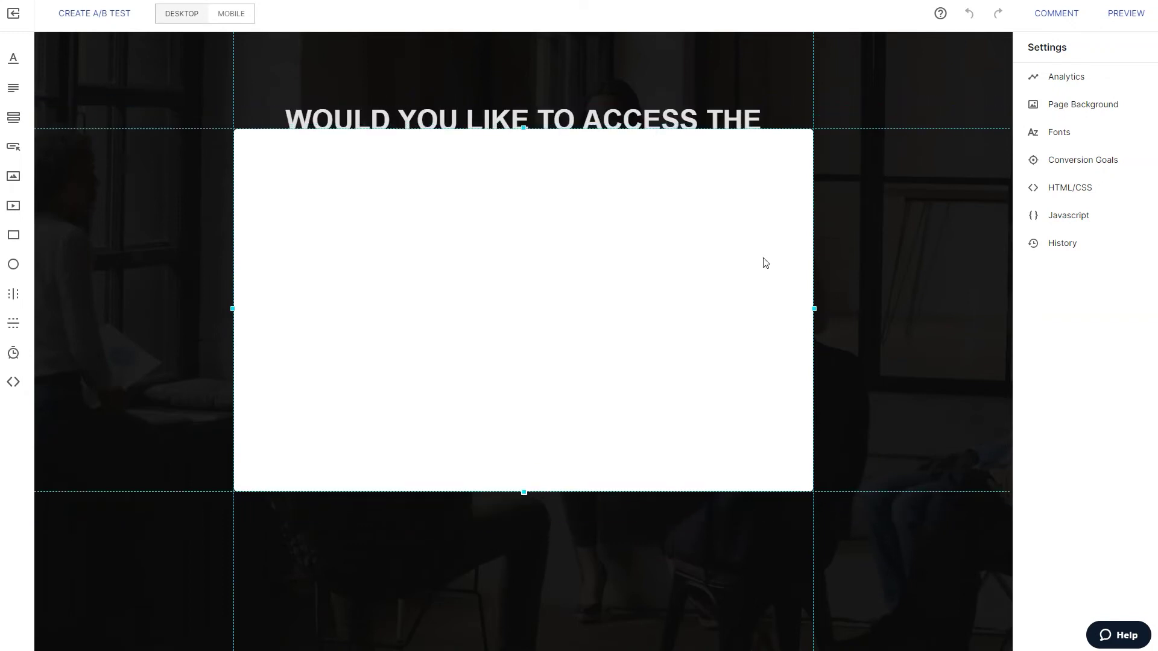
{"action": "left_click_drag", "start_coordinate": [818, 304], "coordinate": [633, 341]}
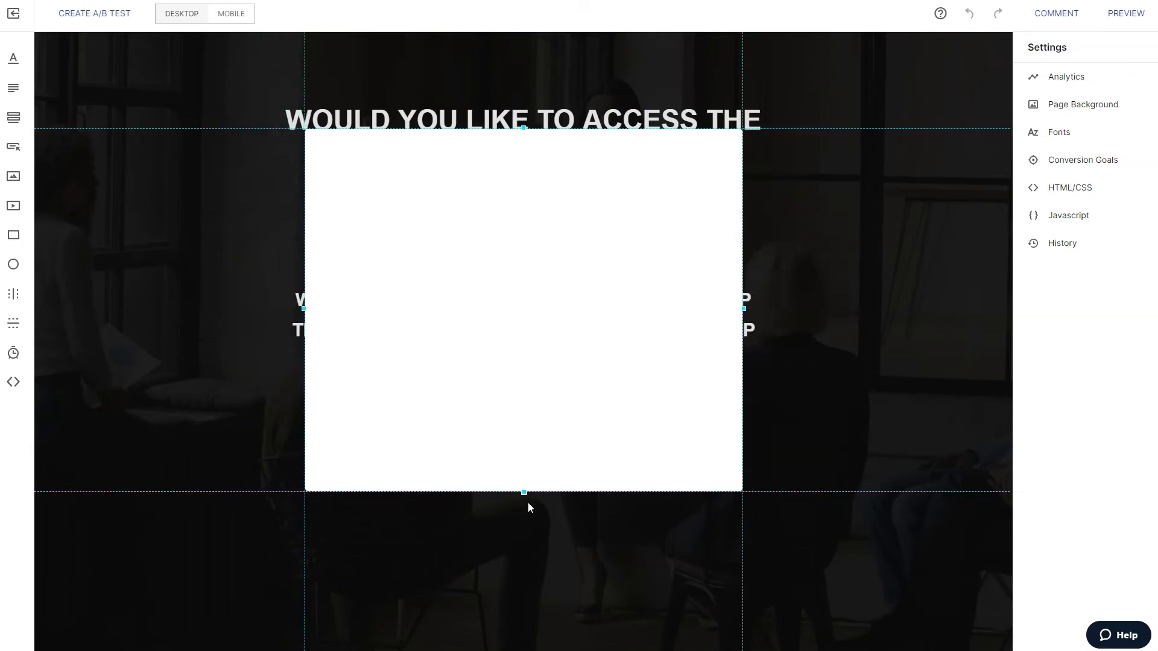
{"action": "left_click_drag", "start_coordinate": [524, 491], "coordinate": [528, 381]}
{"action": "left_click_drag", "start_coordinate": [744, 310], "coordinate": [690, 315]}
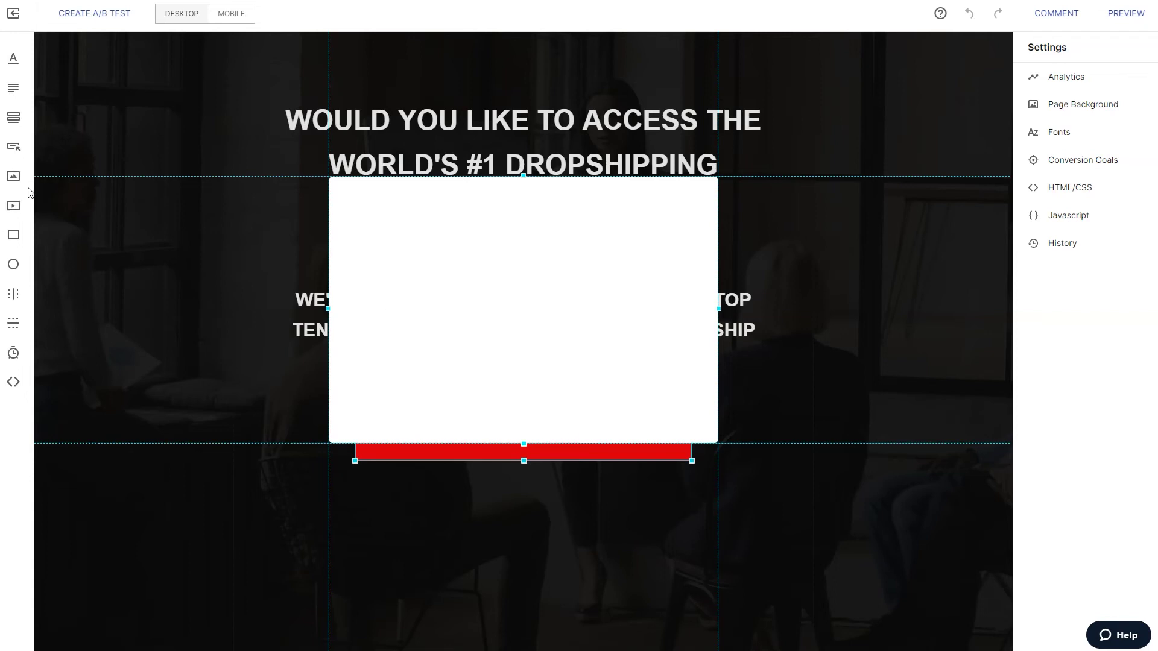
- Add a Box and stretch it to fill the whole popup
{"action": "left_click", "coordinate": [13, 235]}
{"action": "left_click_drag", "start_coordinate": [488, 311], "coordinate": [400, 223]}
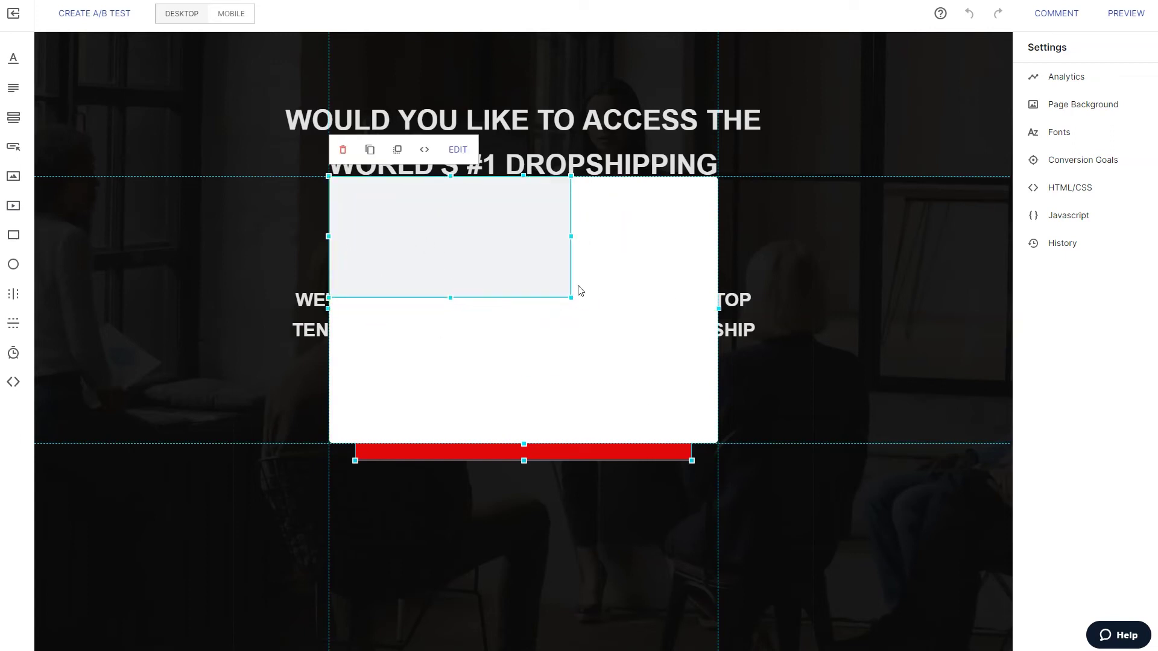
{"action": "left_click_drag", "start_coordinate": [568, 300], "coordinate": [736, 460]}
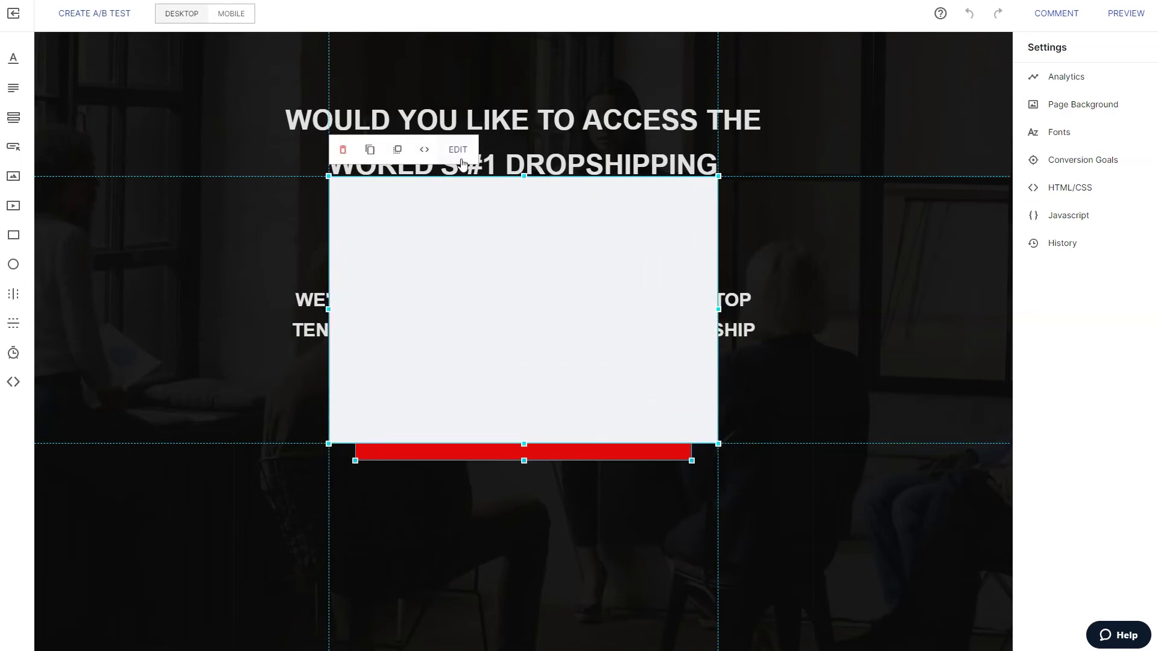
- Set the box background colour to black (#000000)
{"action": "left_click", "coordinate": [461, 160]}
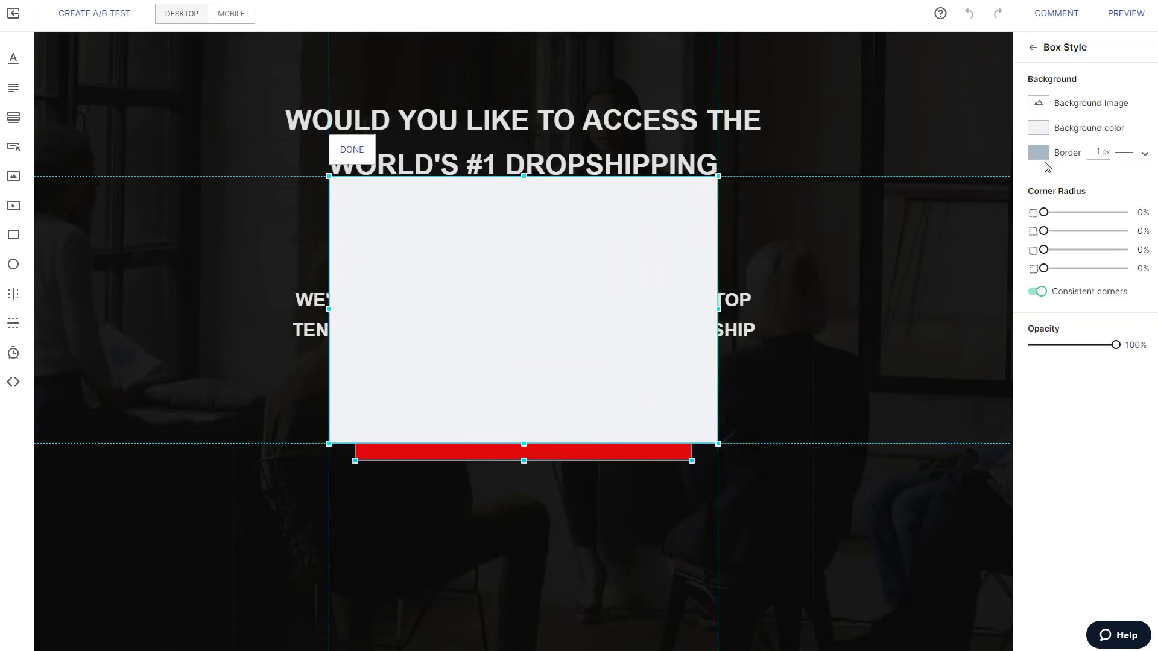
{"action": "left_click", "coordinate": [1038, 128]}
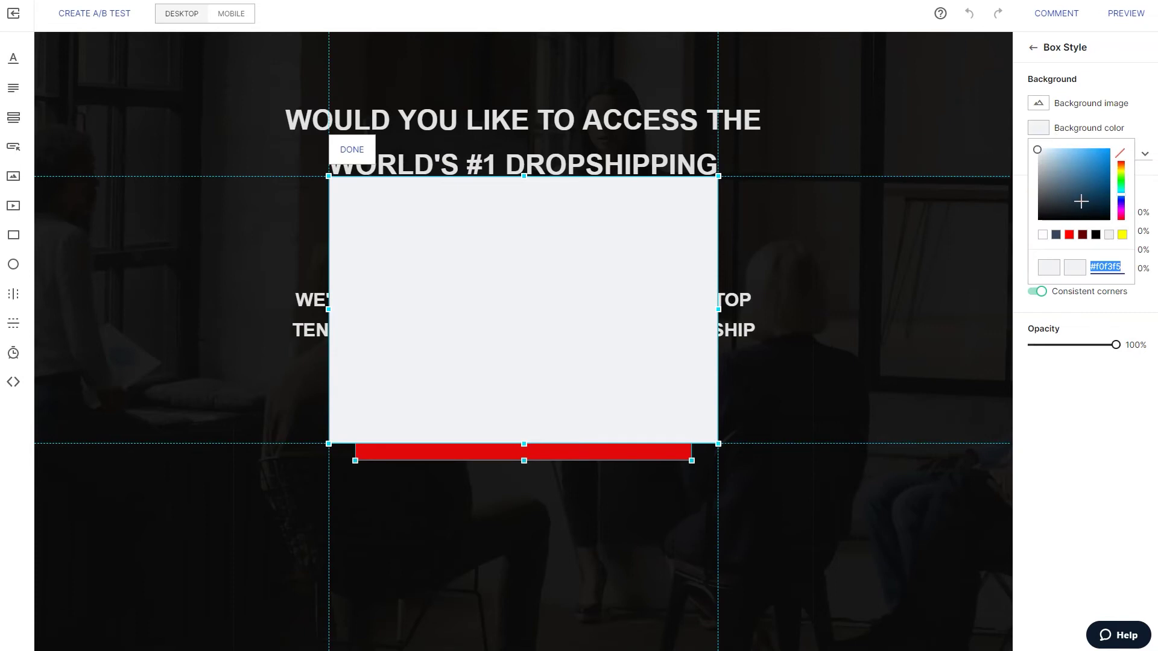
{"action": "left_click", "coordinate": [1069, 234]}
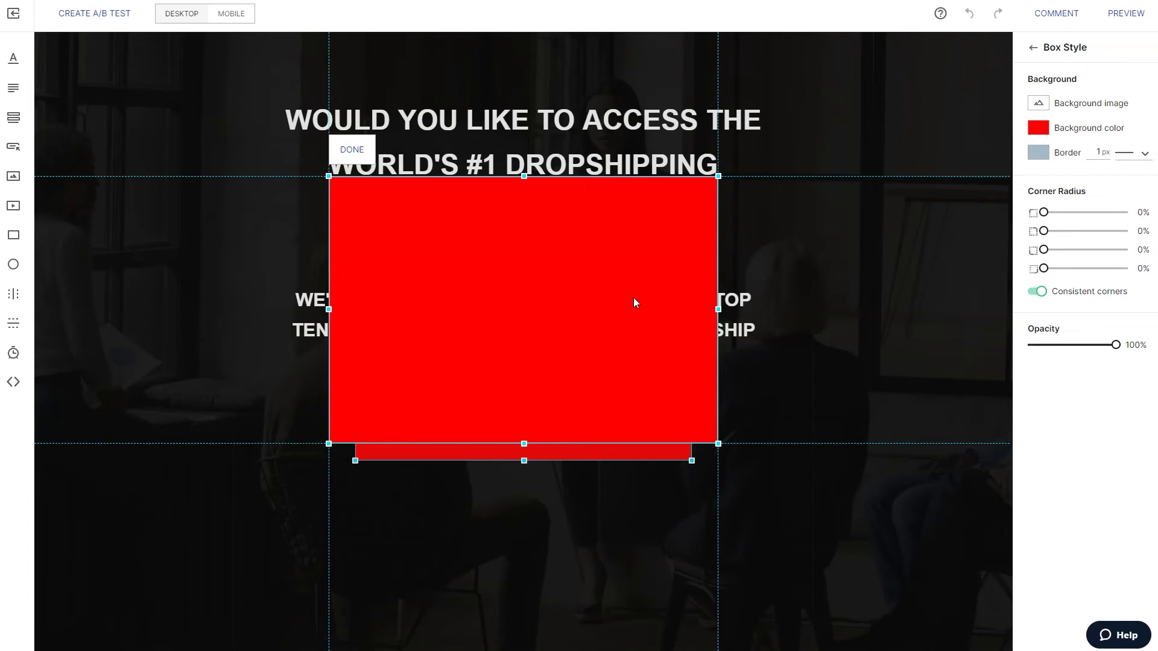
{"action": "left_click", "coordinate": [1038, 128]}
{"action": "mouse_move", "coordinate": [1048, 156]}
{"action": "left_mouse_down"}
{"action": "mouse_move", "coordinate": [1032, 242]}
{"action": "mouse_move", "coordinate": [1019, 244]}
{"action": "left_mouse_up"}
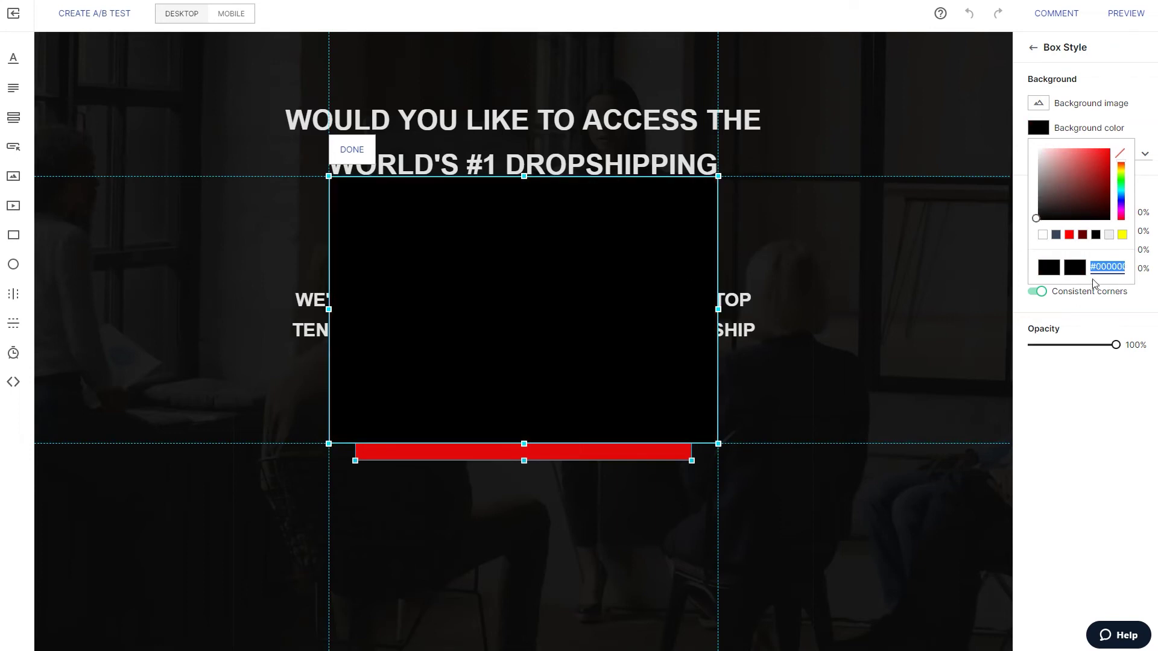
{"action": "left_click", "coordinate": [1094, 338]}
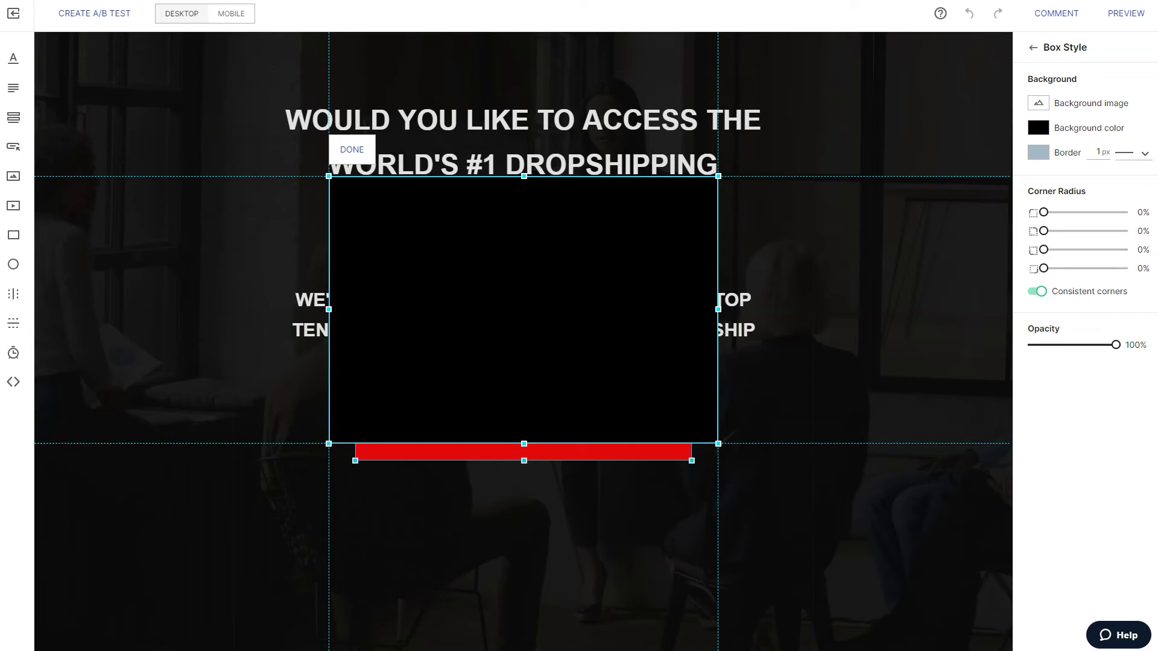
- Add a Name and Email form inside the black box and open its editing options
{"action": "left_click_drag", "start_coordinate": [13, 118], "coordinate": [446, 285]}
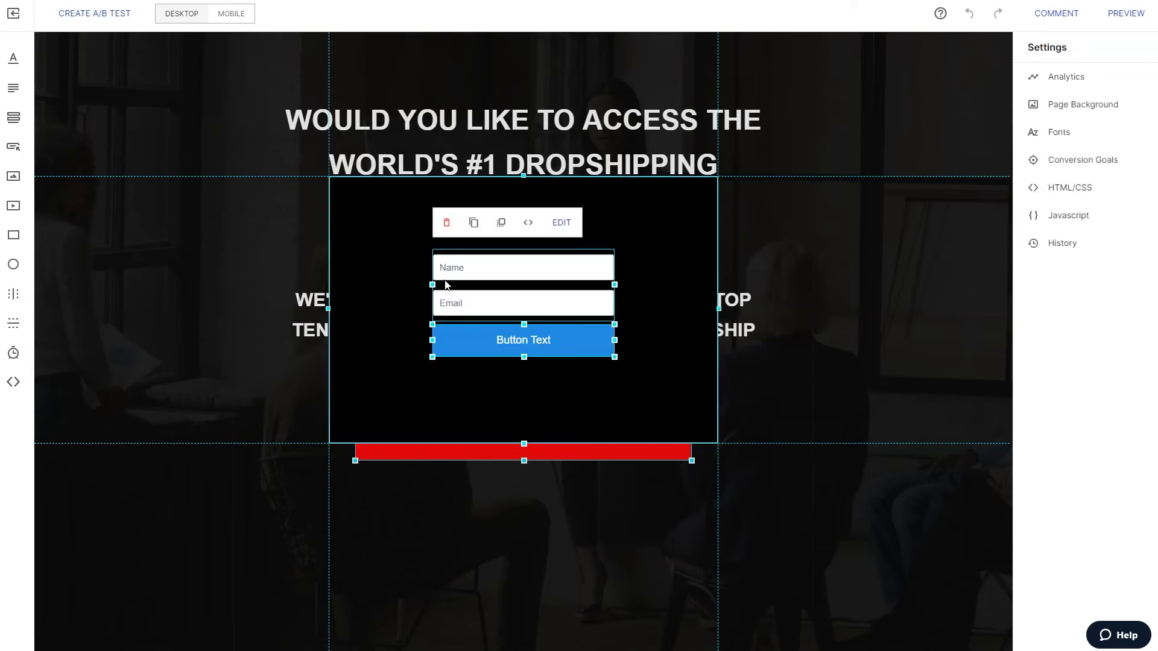
{"action": "left_click", "coordinate": [556, 241]}
{"action": "left_click", "coordinate": [568, 360]}
{"action": "left_click", "coordinate": [564, 235]}
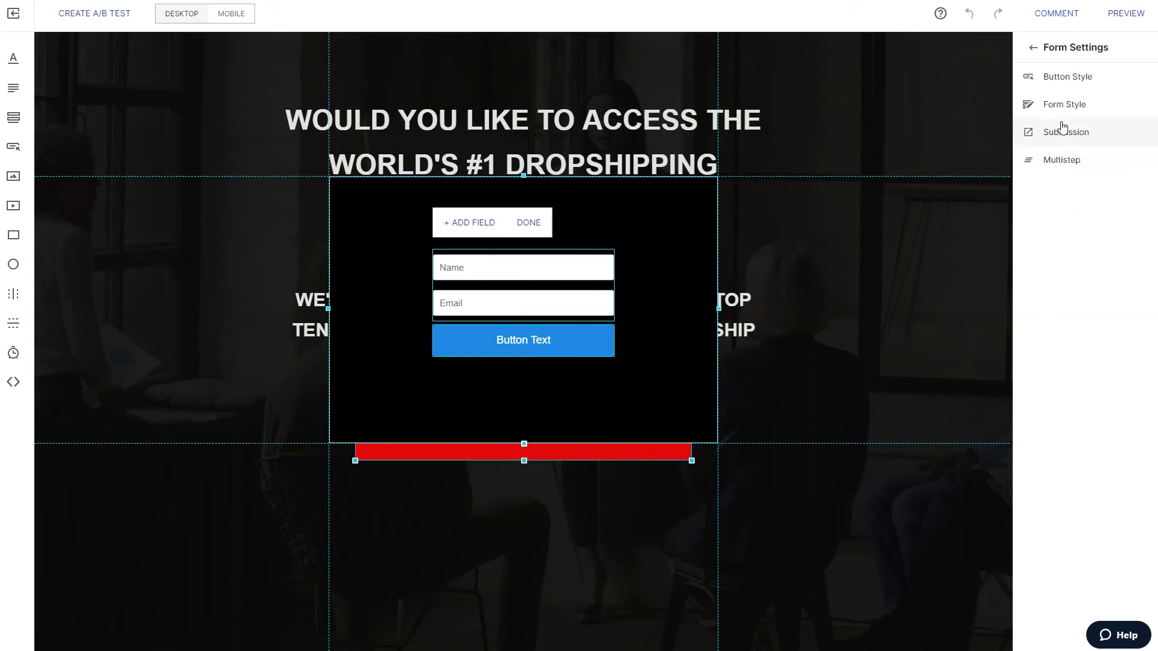
- Make the form's submit button red with a dark-red hover colour
{"action": "left_click", "coordinate": [1081, 79]}
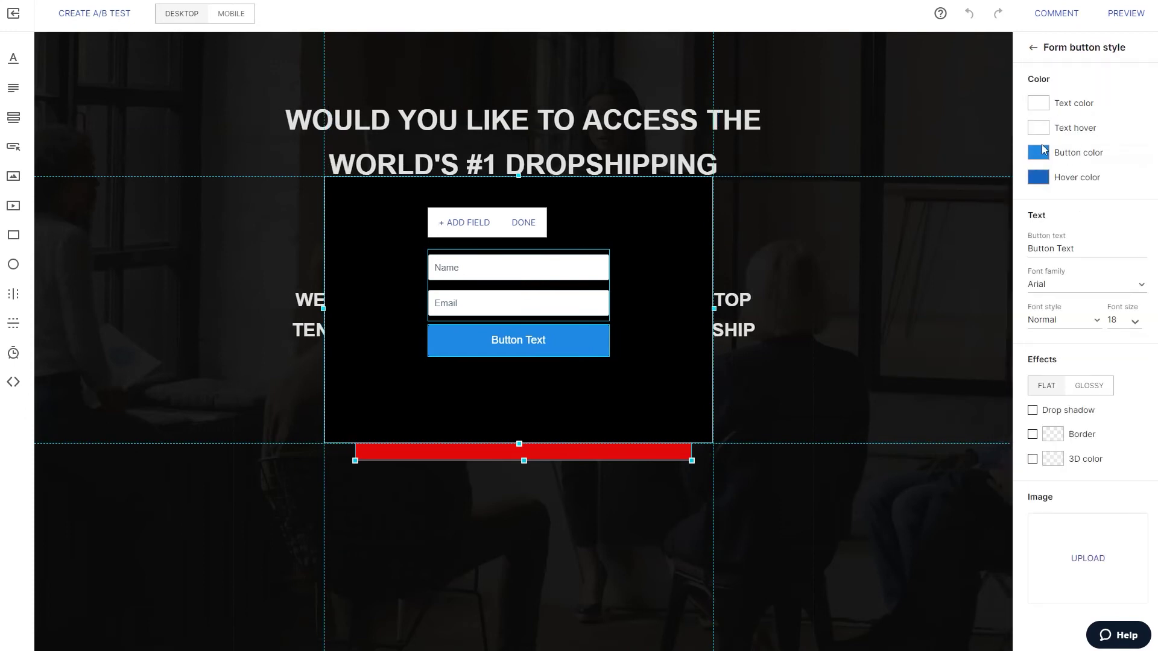
{"action": "left_click", "coordinate": [1038, 153]}
{"action": "left_click", "coordinate": [1069, 259]}
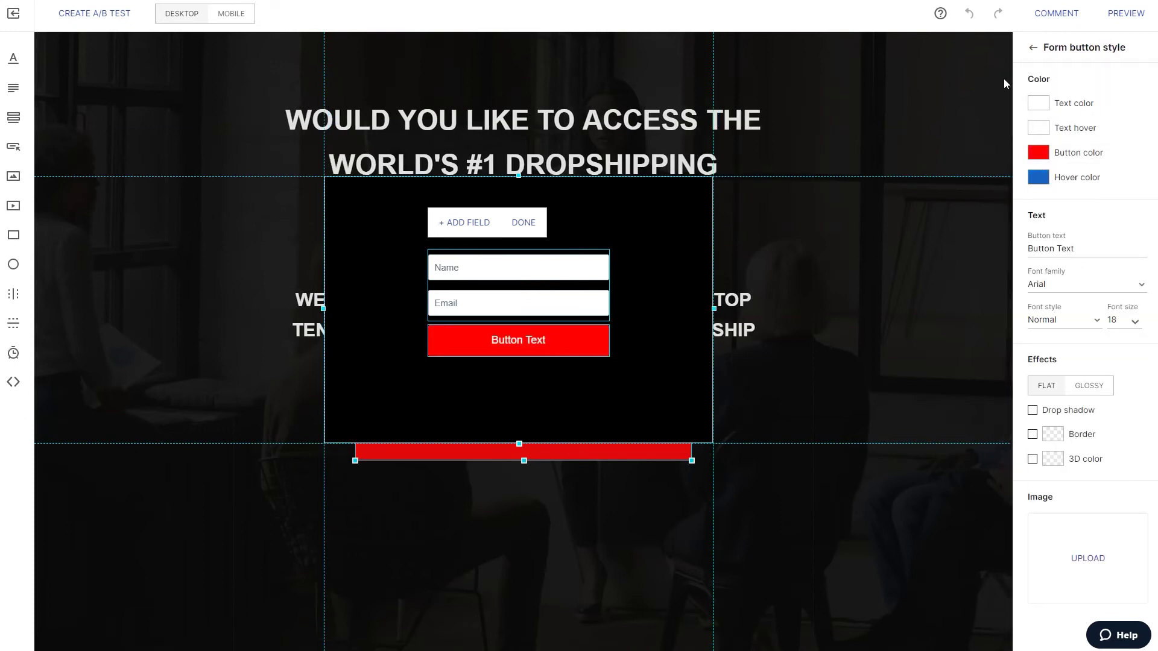
{"action": "left_click", "coordinate": [1039, 177]}
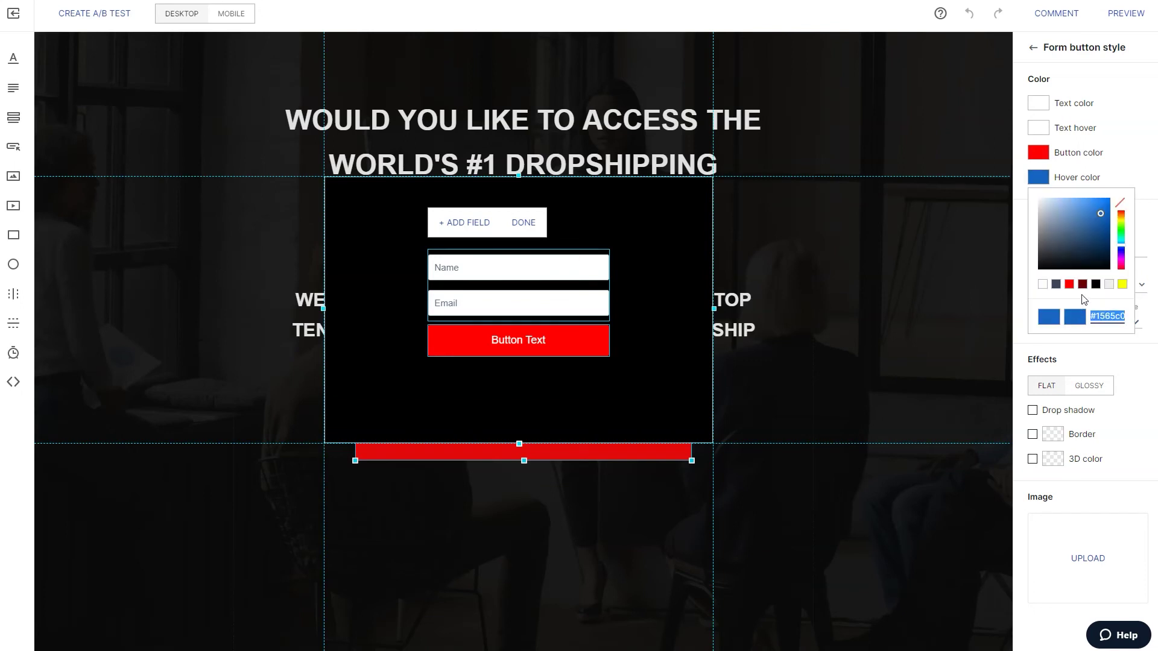
{"action": "left_click", "coordinate": [1082, 289]}
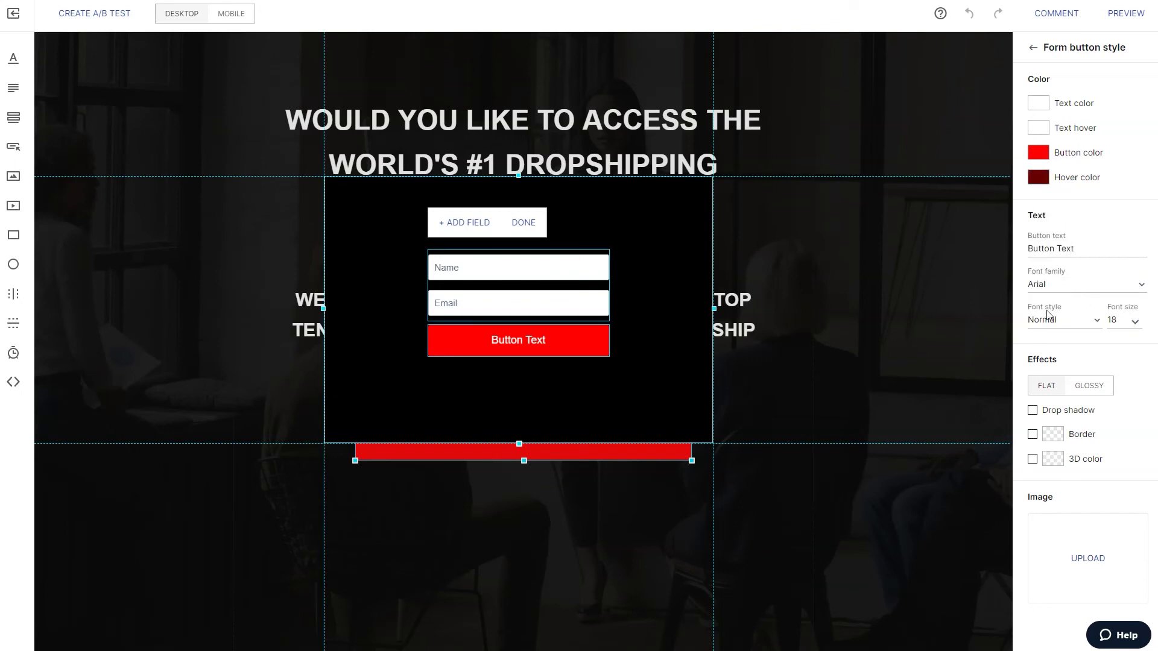
- Change the button label to bold 'SEND THEM TO ME'
{"action": "double_click", "coordinate": [1061, 249]}
{"action": "triple_click", "coordinate": [1061, 249]}
{"action": "type", "text": "se"}
{"action": "key", "text": "BackSpace"}
{"action": "key", "text": "BackSpace"}
{"action": "type", "text": "SEND THEM TO ME"}
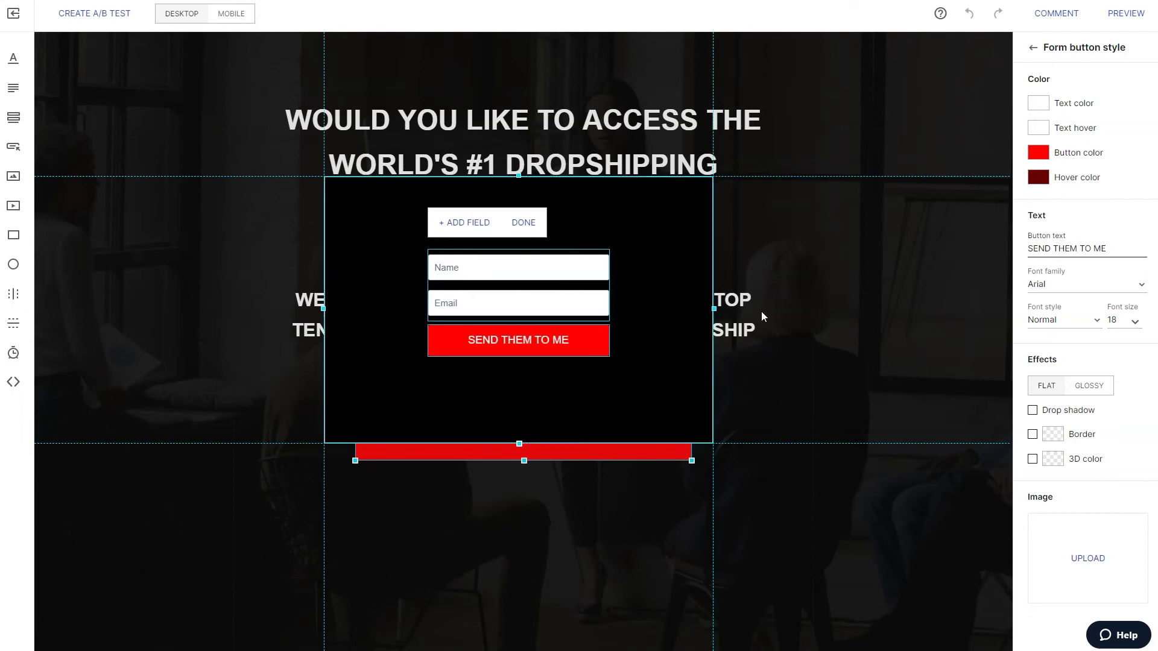
{"action": "left_click", "coordinate": [1086, 323]}
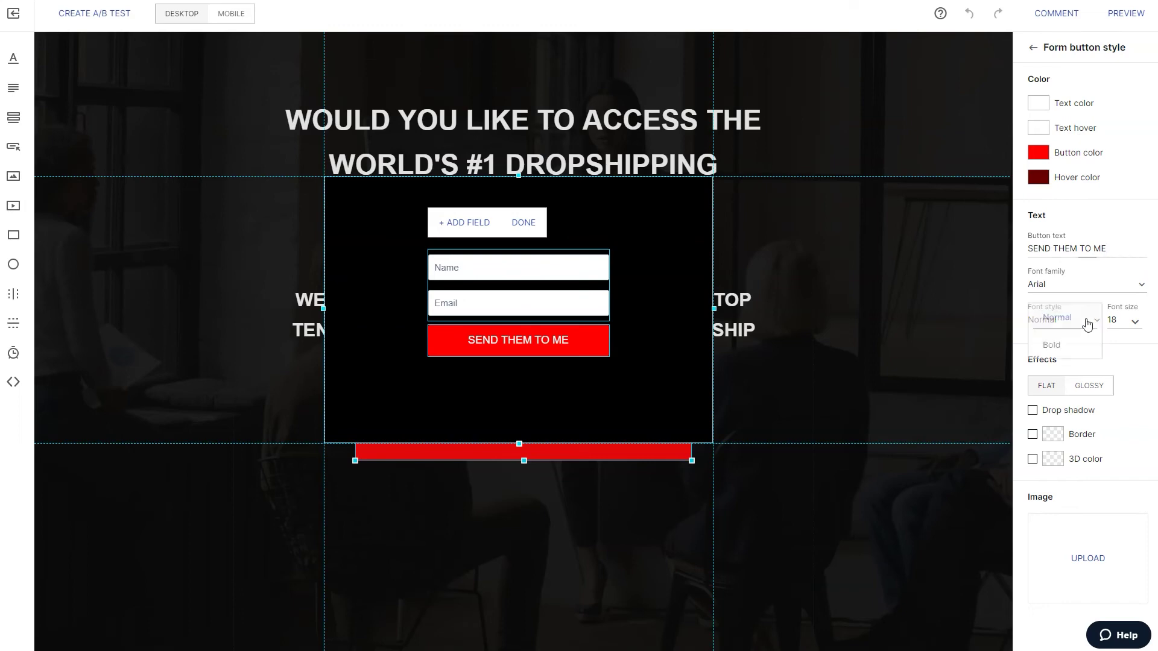
{"action": "left_click", "coordinate": [1074, 357]}
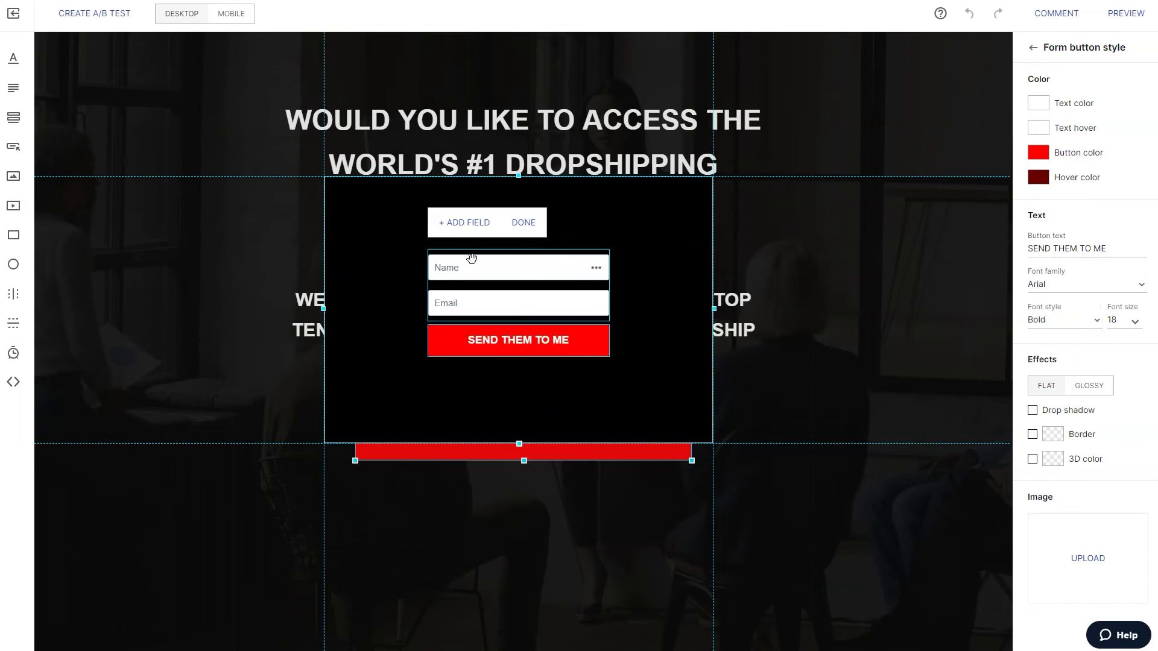
{"action": "left_click", "coordinate": [516, 289]}
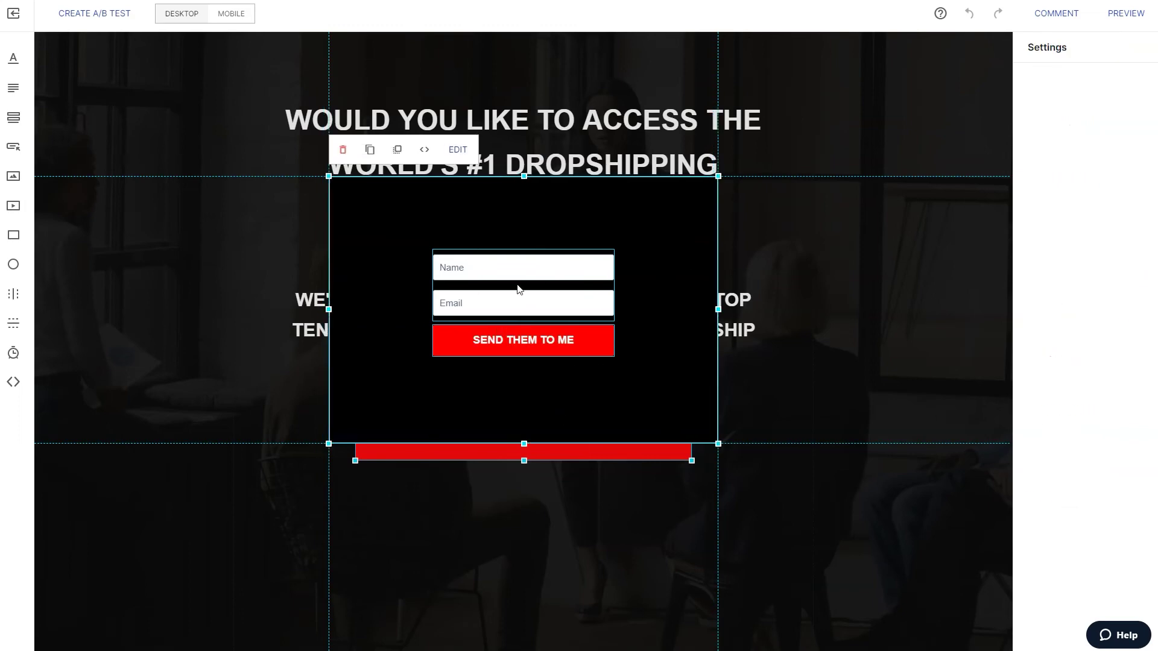
- Move the form lower in the popup and add a new headline element
{"action": "left_click_drag", "start_coordinate": [506, 277], "coordinate": [505, 327]}
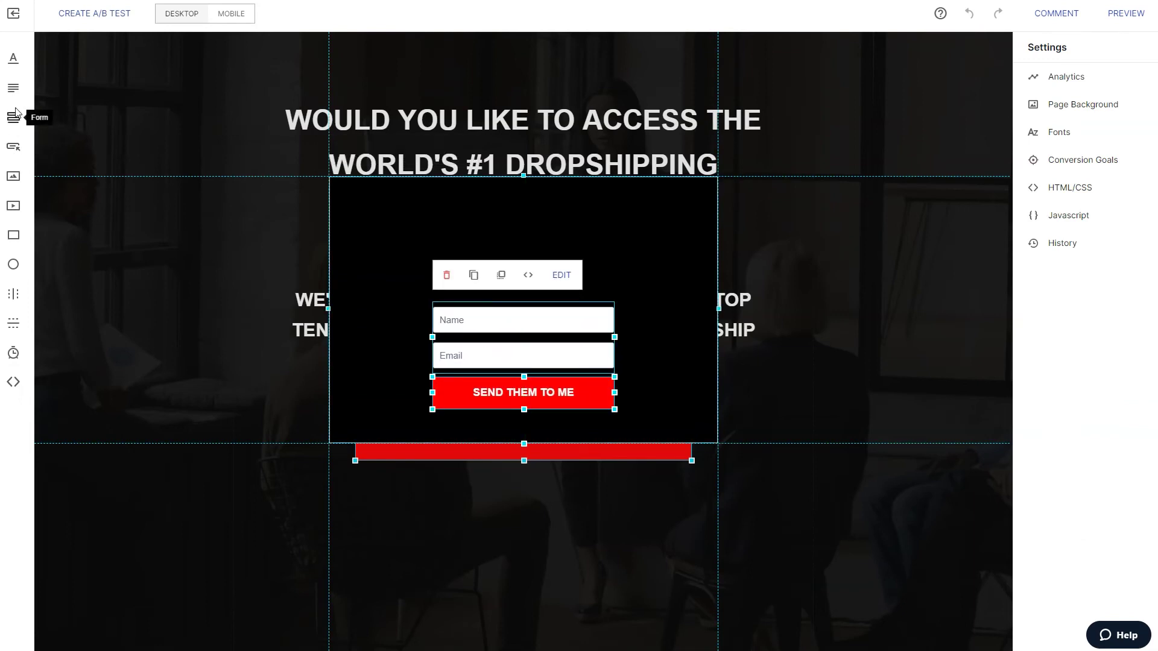
{"action": "left_click", "coordinate": [13, 58]}
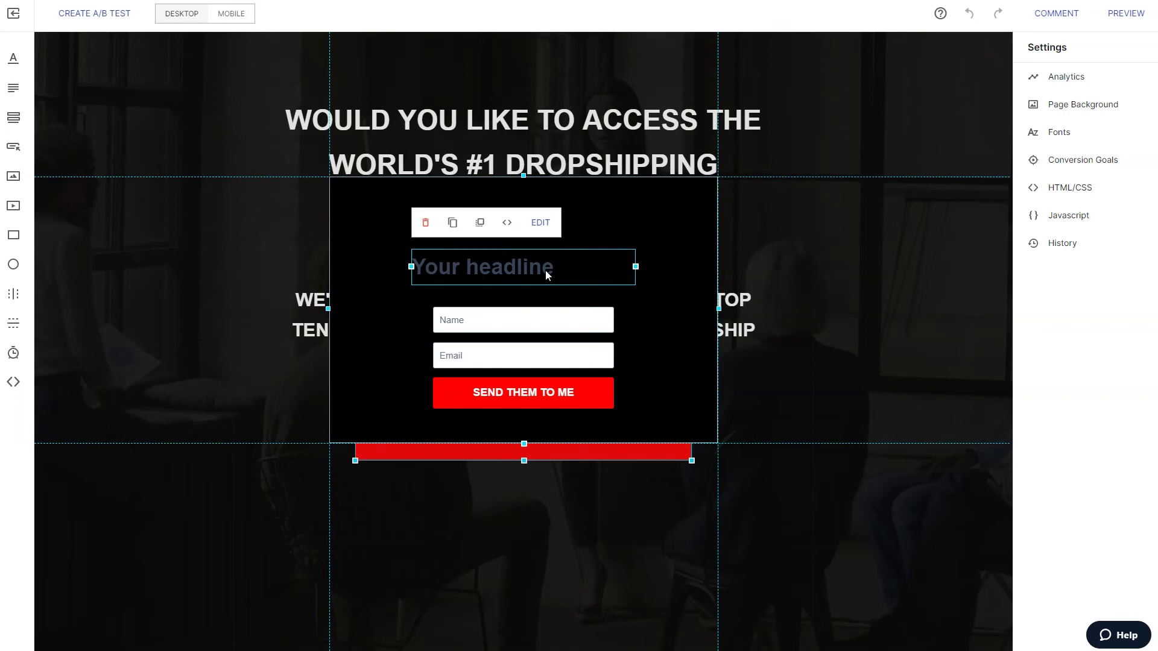
{"action": "double_click", "coordinate": [545, 270]}
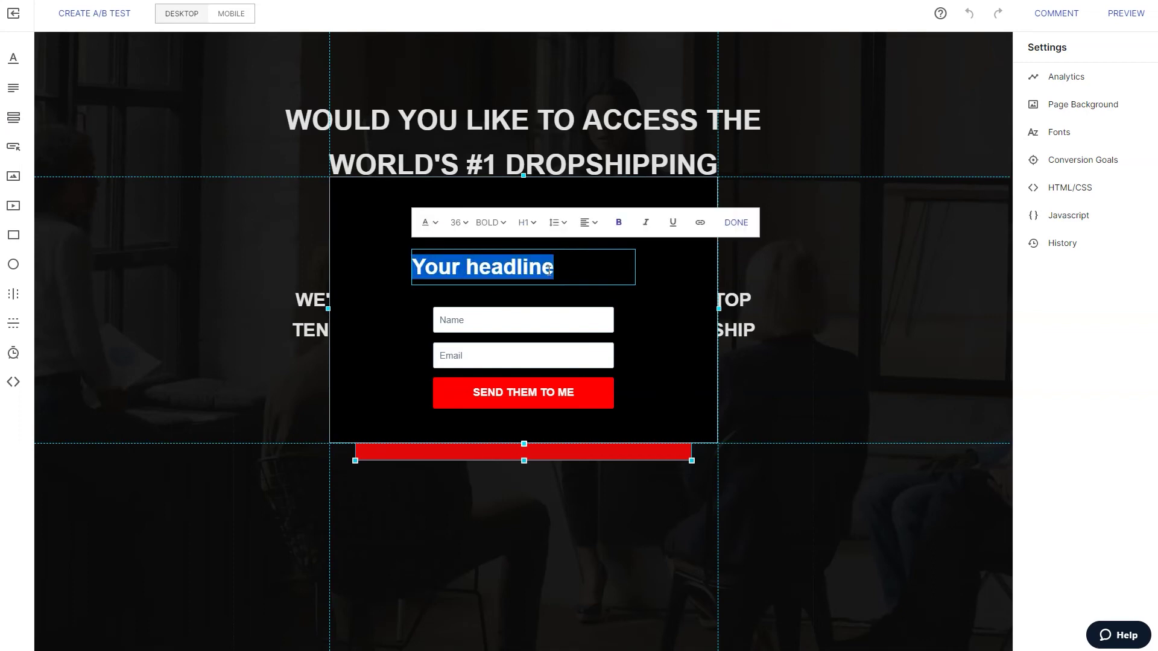
- Type the headline 'BEFORE WE SHOW YOU THE SUPER DIRECTORY, WE'LL EMAIL YOU YOUR TOP TEN DROPSHIPPING PRODUCTS'
{"action": "type", "text": "BEFORE "}
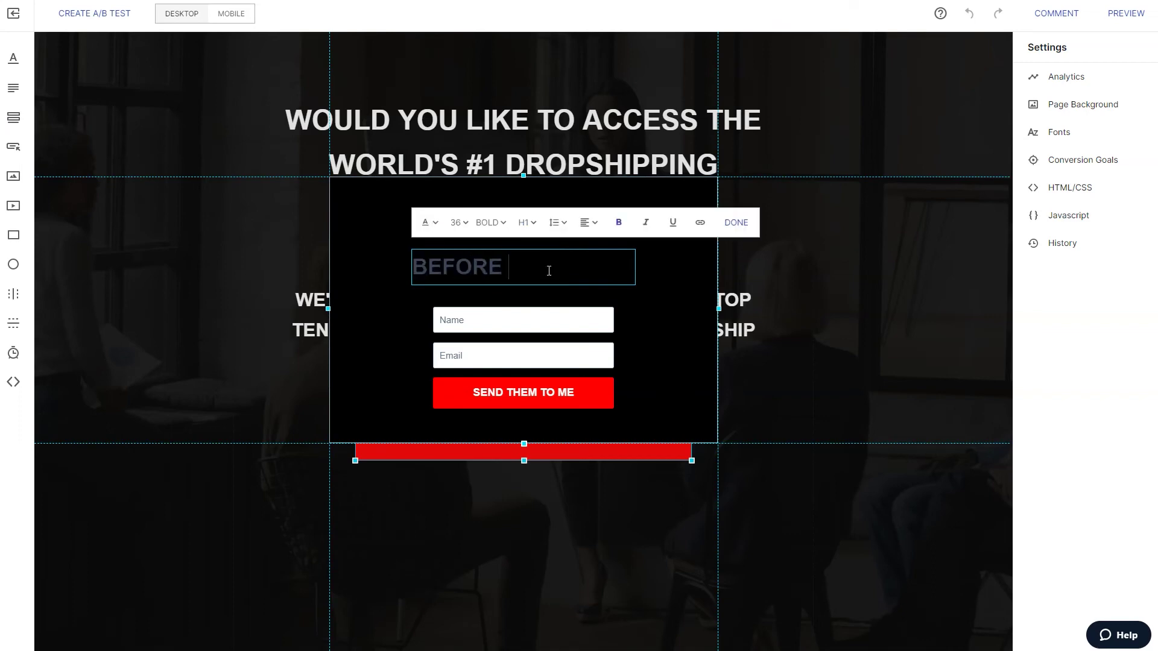
{"action": "type", "text": "WE SHOW "}
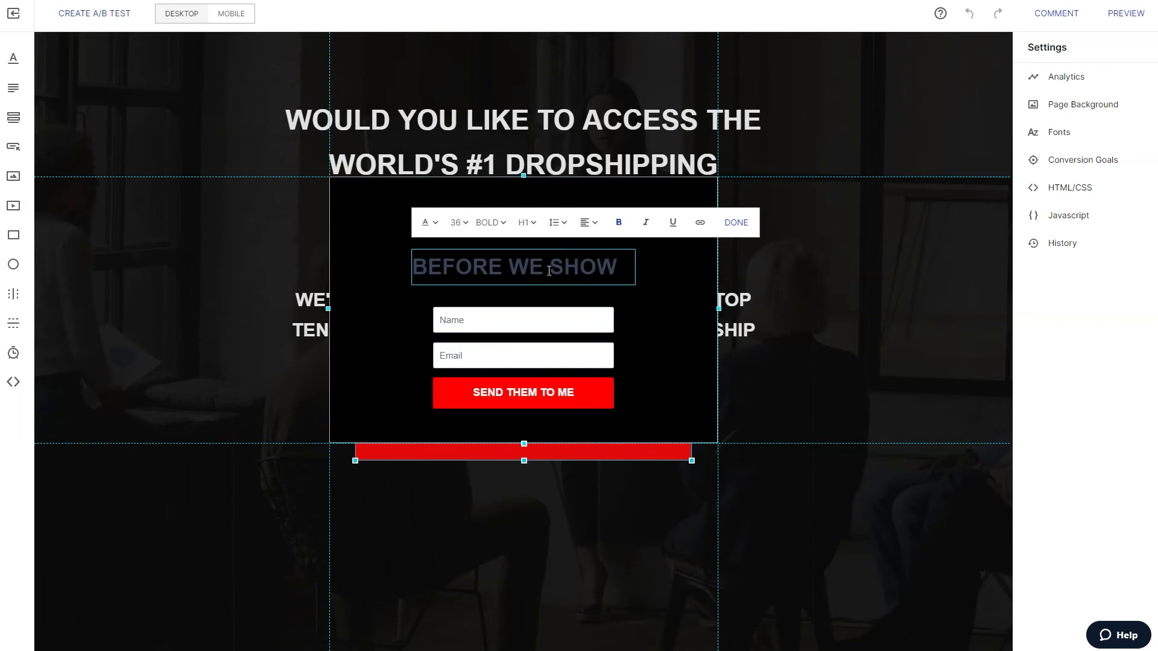
{"action": "type", "text": "YOU THE"}
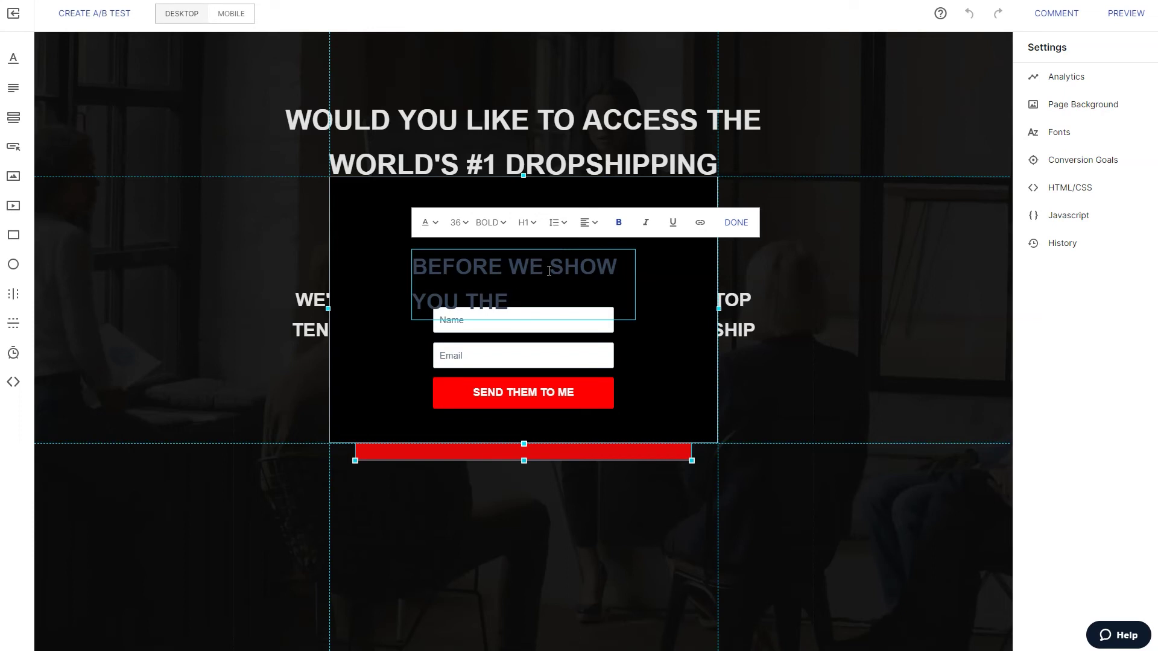
{"action": "type", "text": "DIRECTORY"}
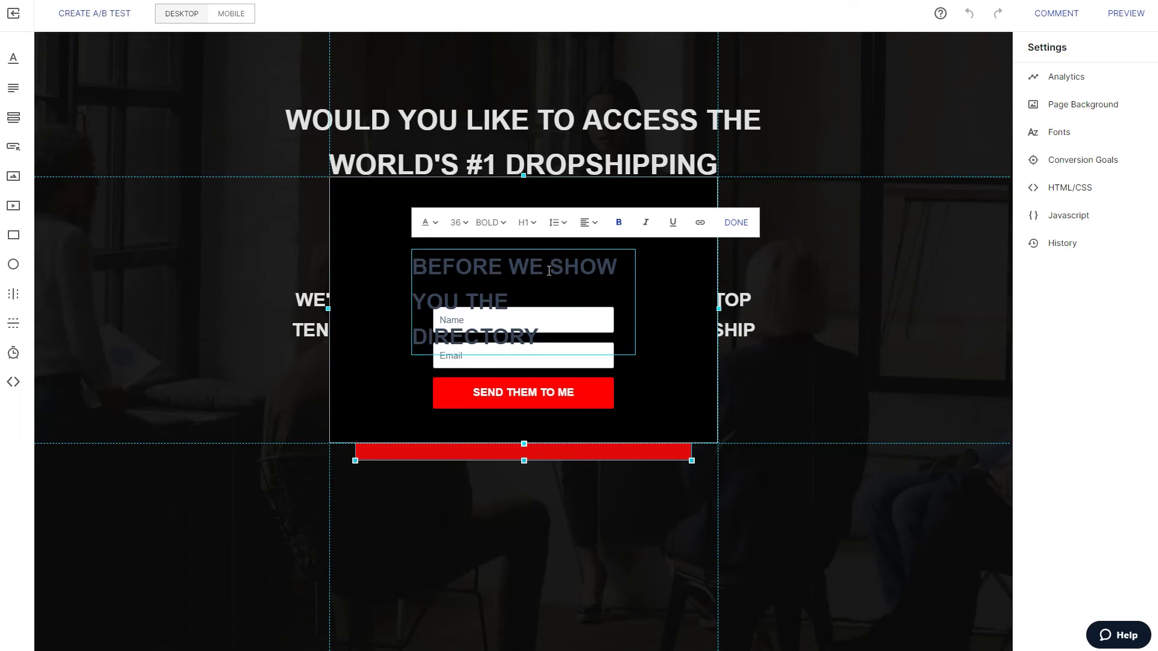
{"action": "type", "text": "SUPER"}
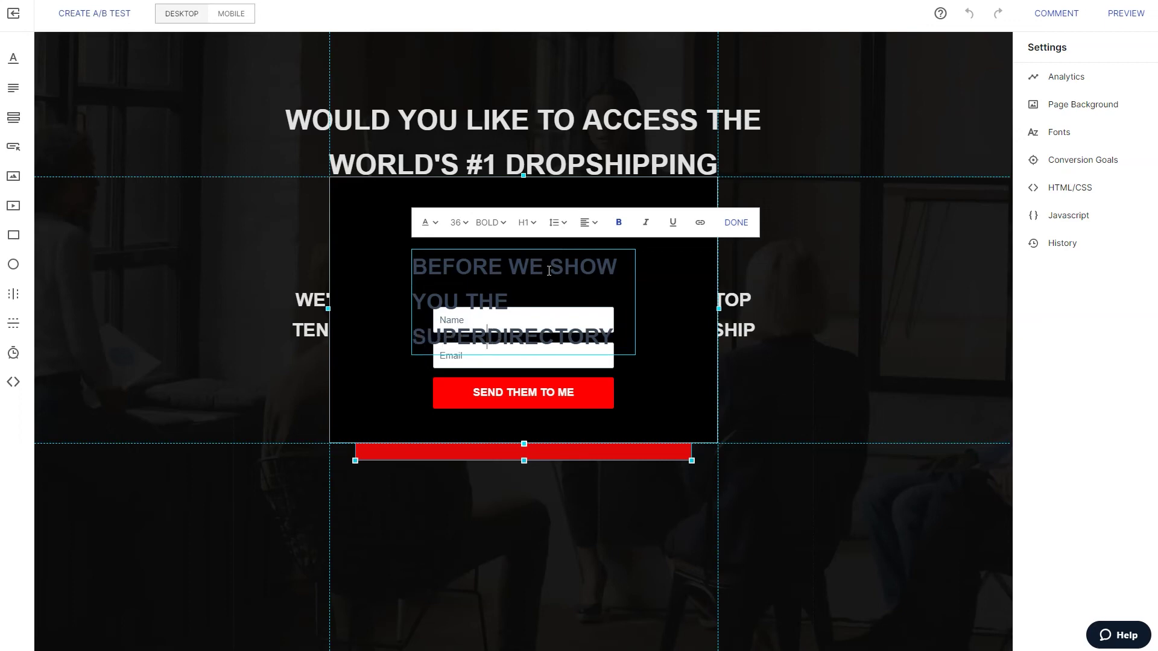
{"action": "key", "text": "Right"}
{"action": "key", "text": "Right"}
{"action": "key", "text": "Right"}
{"action": "key", "text": "Right"}
{"action": "key", "text": "Right"}
{"action": "key", "text": "Right"}
{"action": "key", "text": "Right"}
{"action": "key", "text": "Right"}
{"action": "key", "text": "Right"}
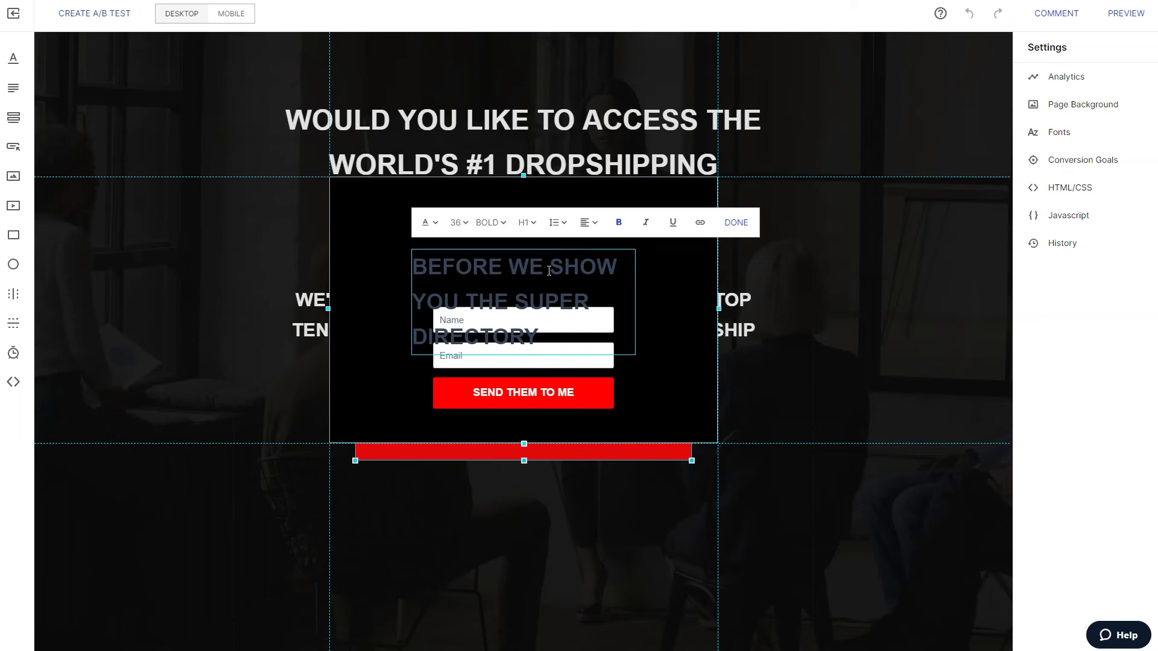
{"action": "key", "text": "BackSpace"}
{"action": "type", "text": ", WE'LL EMAIL "}
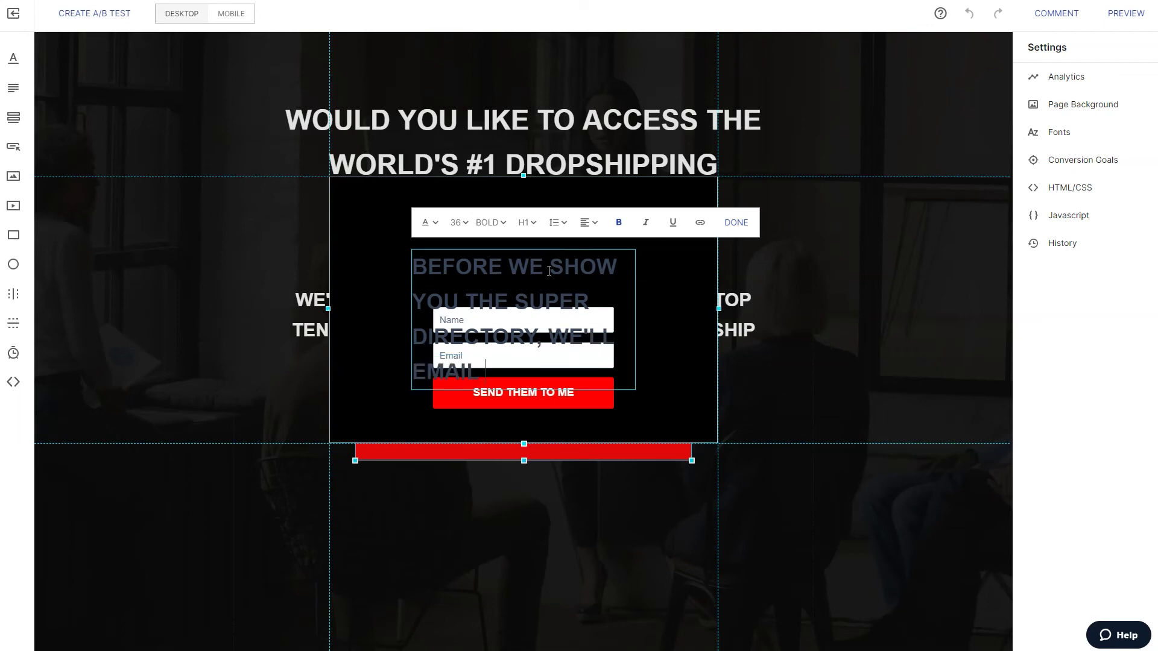
{"action": "type", "text": "YOU YOUR"}
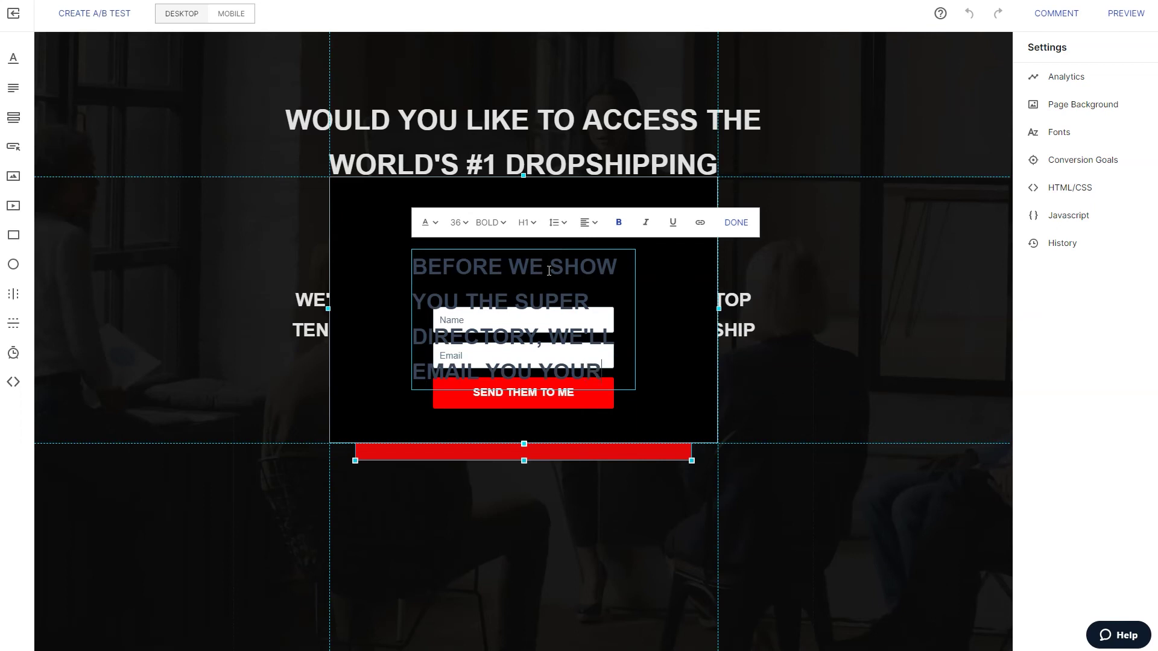
{"action": "type", "text": " TOP TEN "}
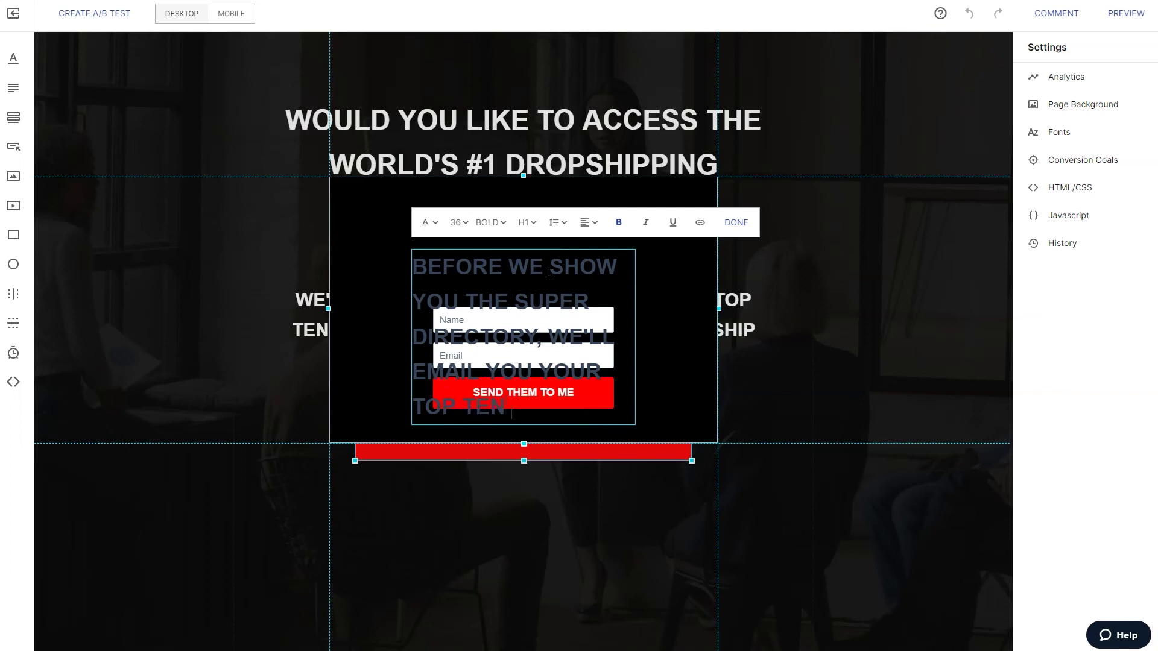
{"action": "type", "text": "DROPSHIPP"}
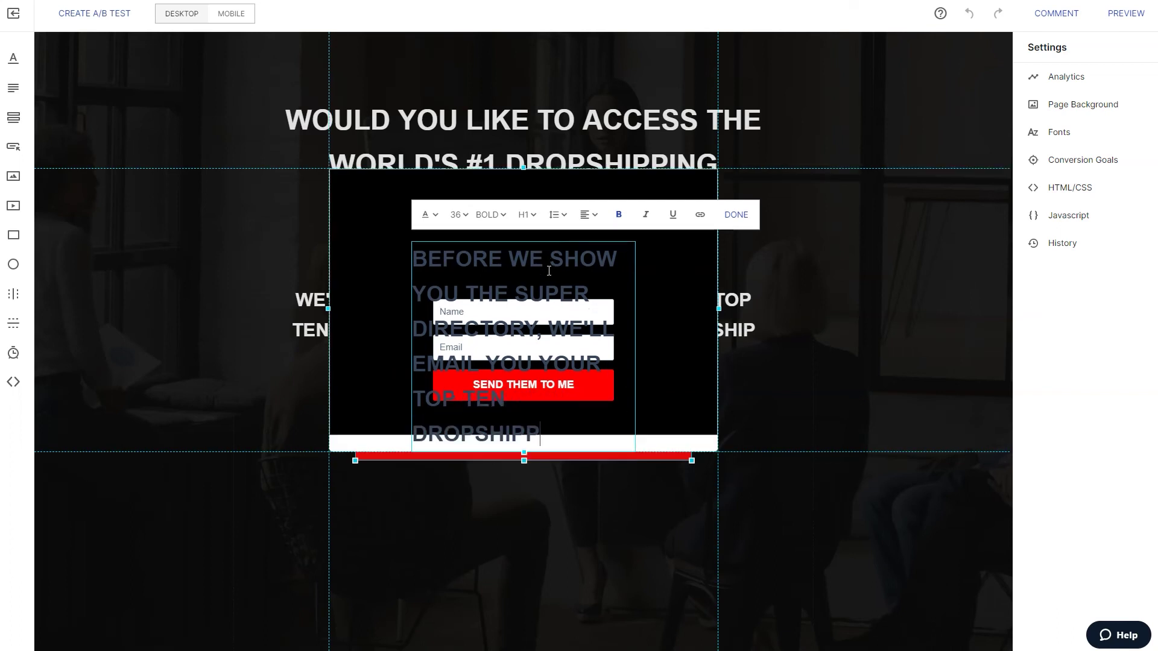
{"action": "type", "text": "ING PRODUCTS"}
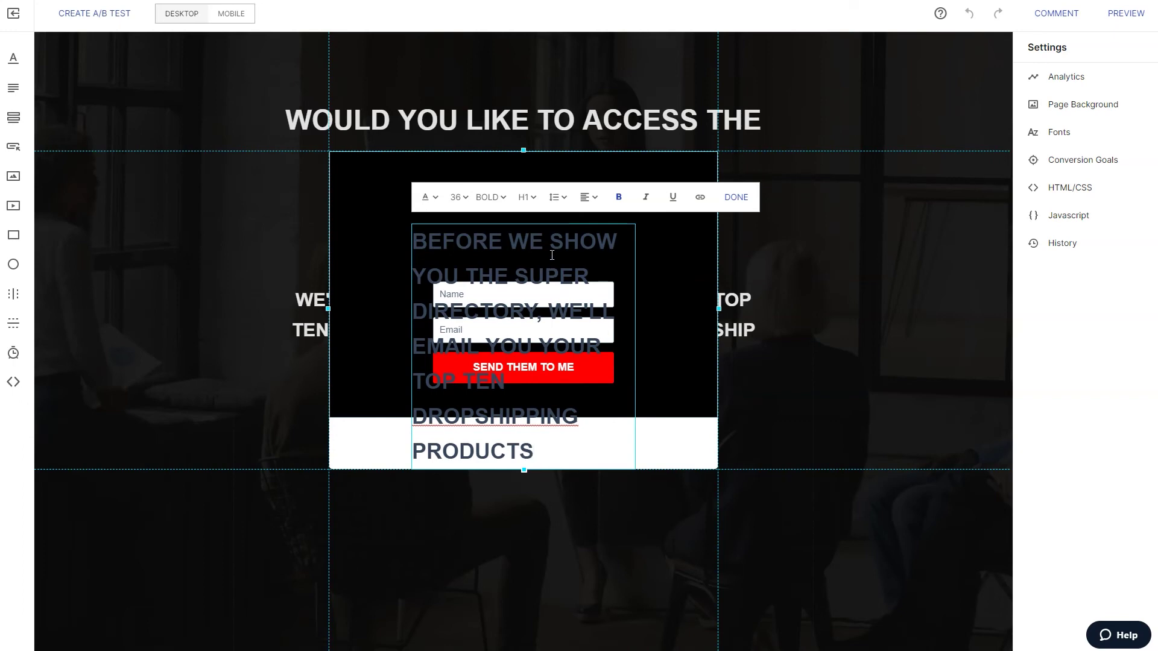
{"action": "key", "text": "ctrl+a"}
{"action": "left_click", "coordinate": [456, 197]}
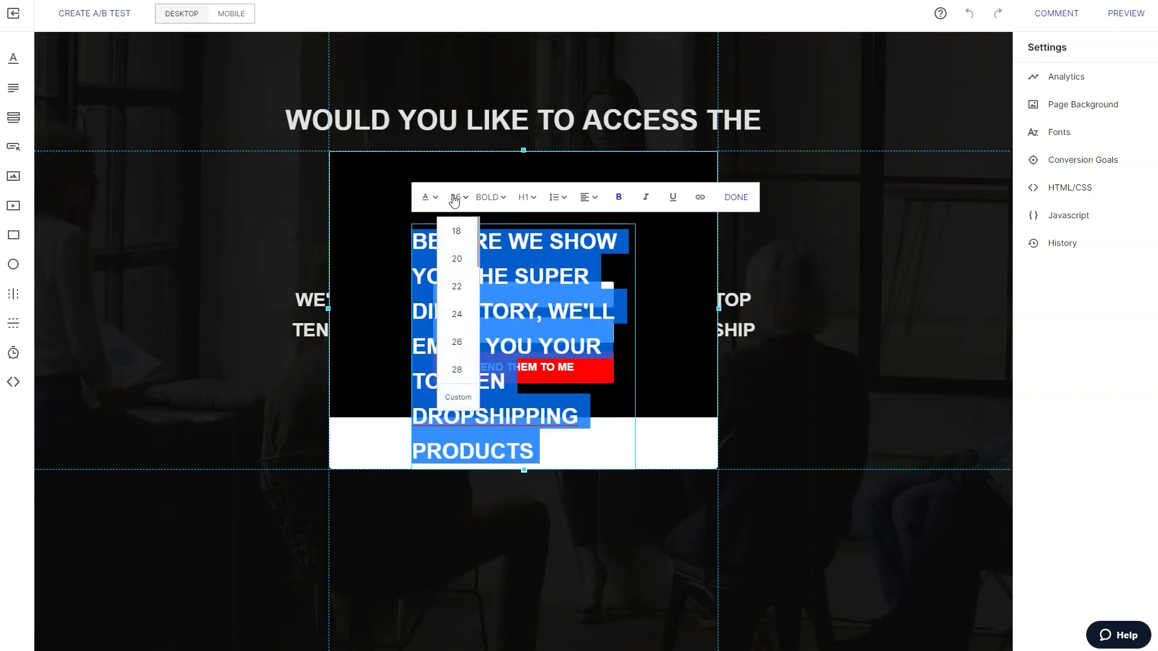
- Make the headline size 26 and white, move it above the form, and widen it
{"action": "left_click", "coordinate": [456, 342]}
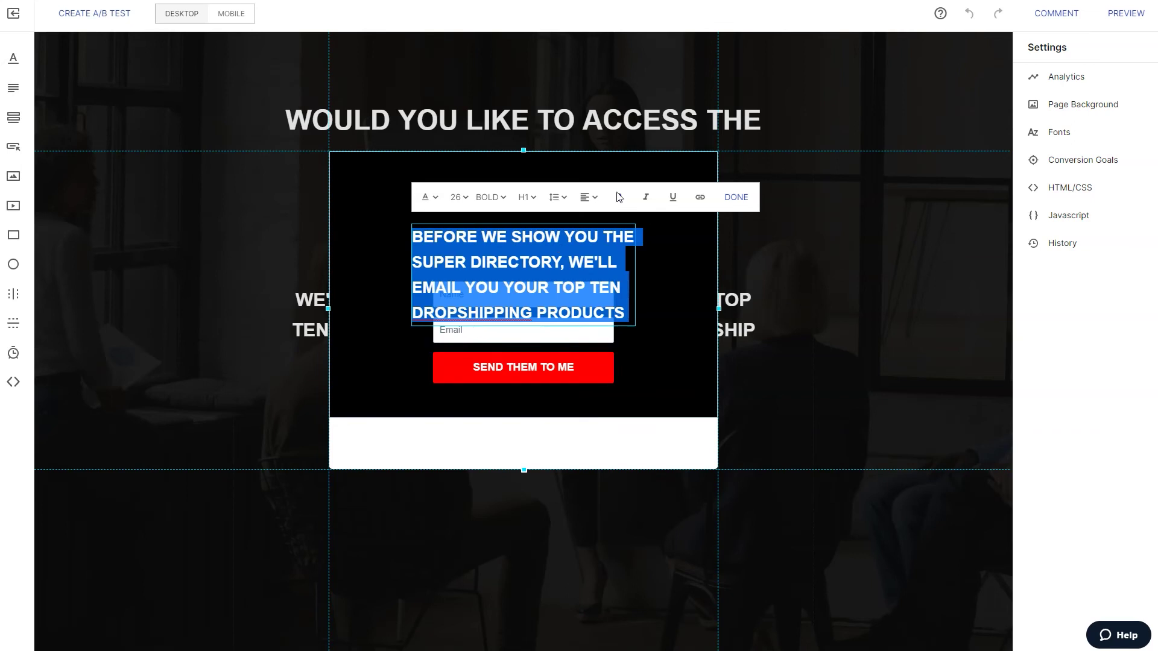
{"action": "left_click", "coordinate": [426, 199]}
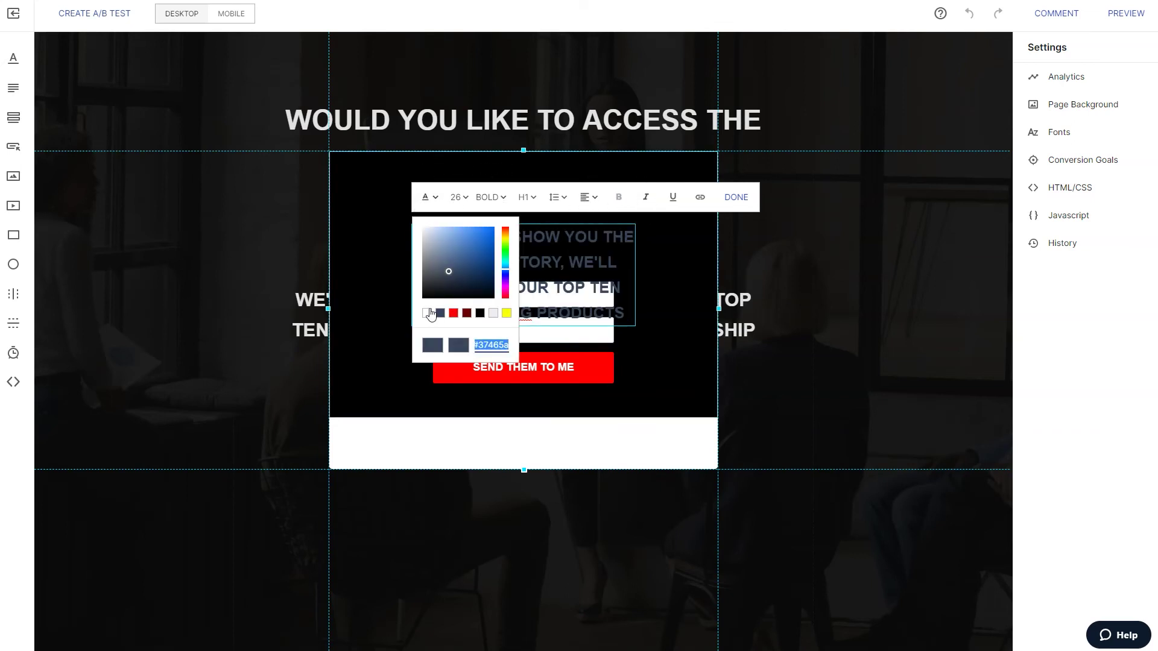
{"action": "left_click", "coordinate": [428, 313]}
{"action": "left_click", "coordinate": [674, 307]}
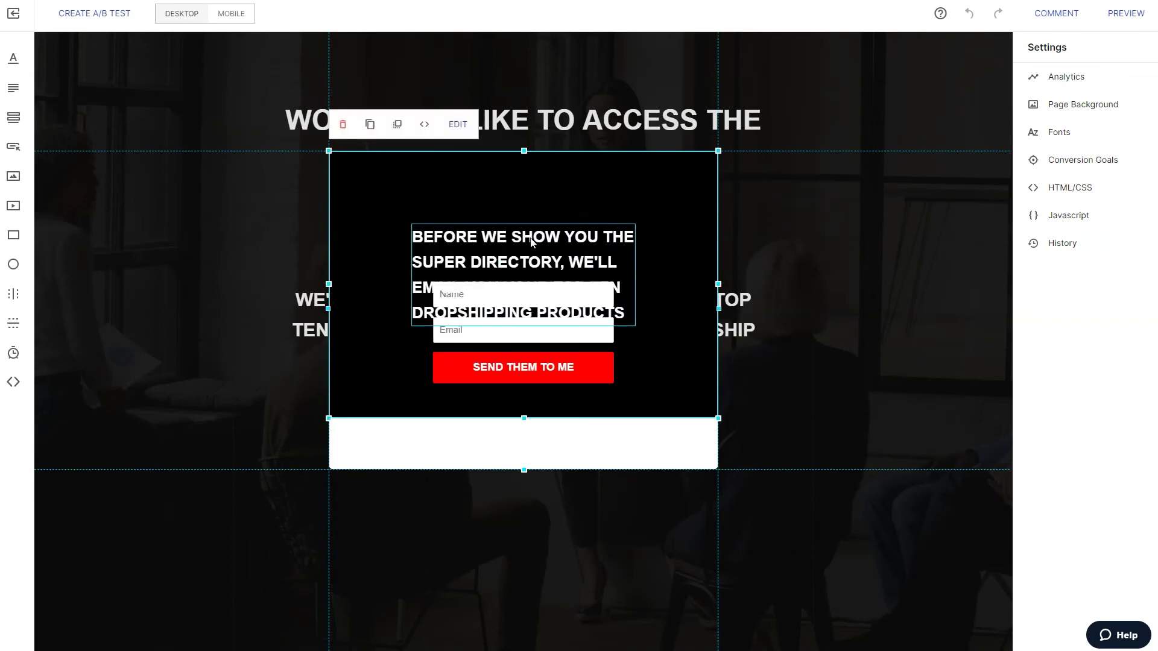
{"action": "left_click_drag", "start_coordinate": [531, 242], "coordinate": [531, 180]}
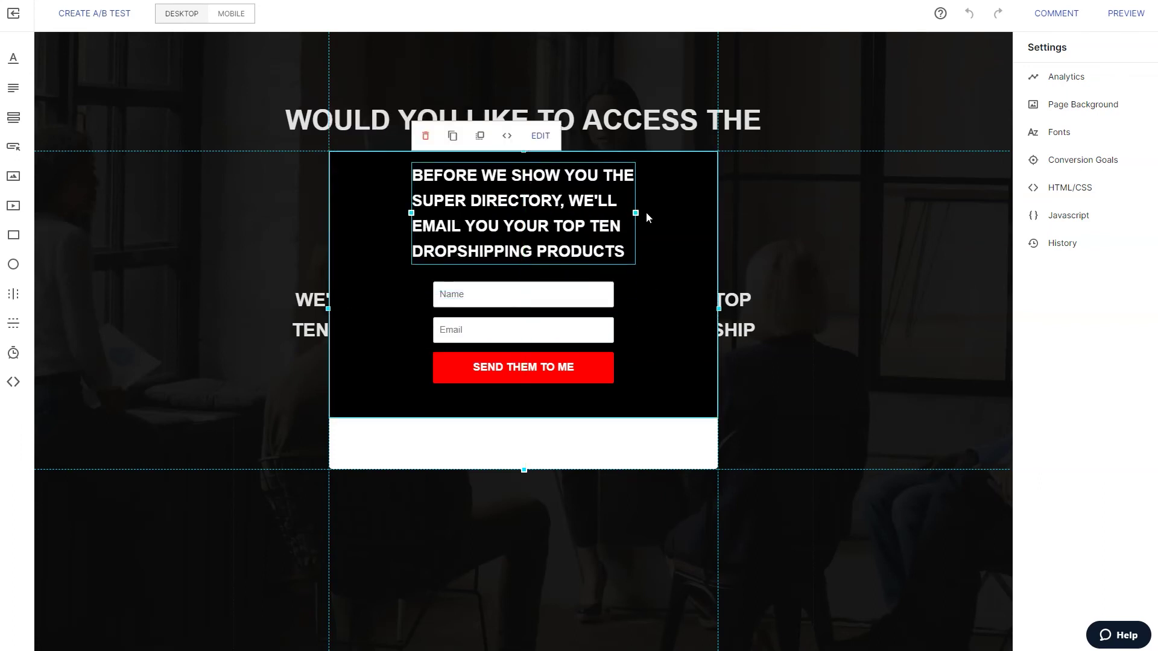
{"action": "left_click_drag", "start_coordinate": [636, 212], "coordinate": [711, 218]}
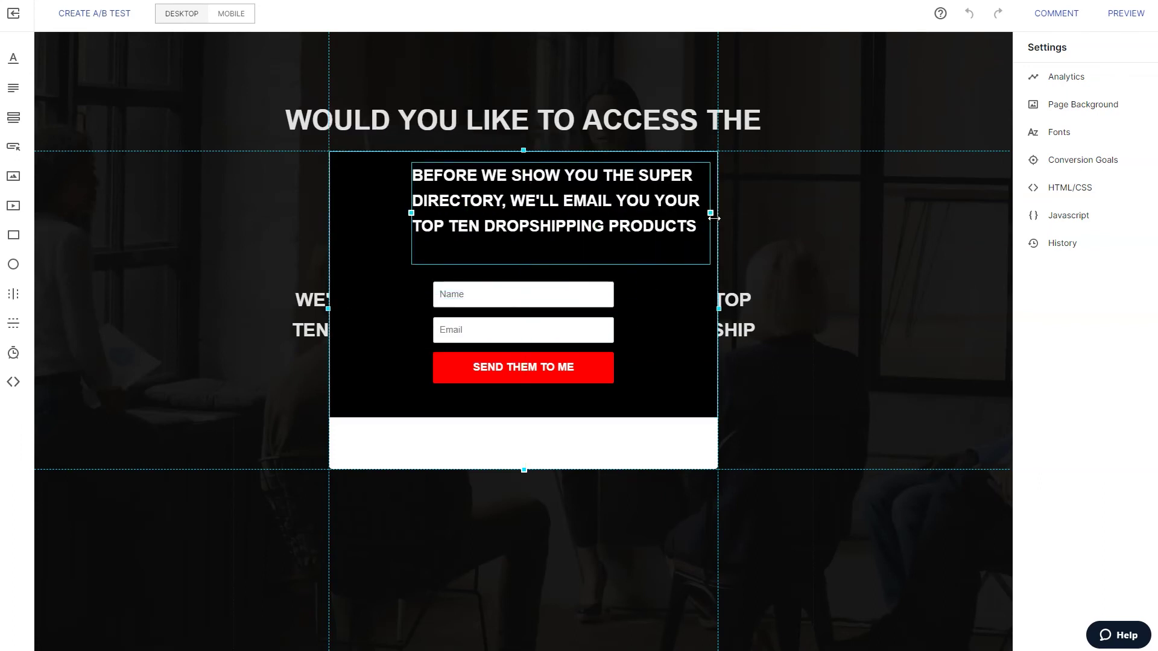
- Centre-align the headline, widen it to the left, and move it lower
{"action": "left_click", "coordinate": [546, 164]}
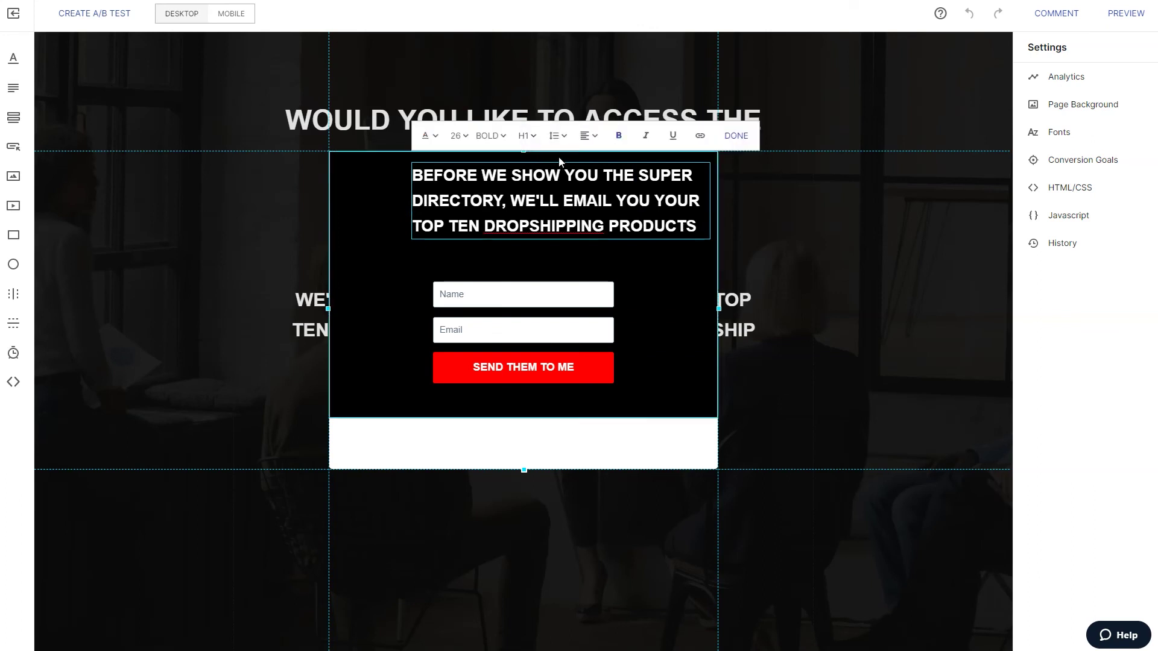
{"action": "left_click", "coordinate": [588, 136]}
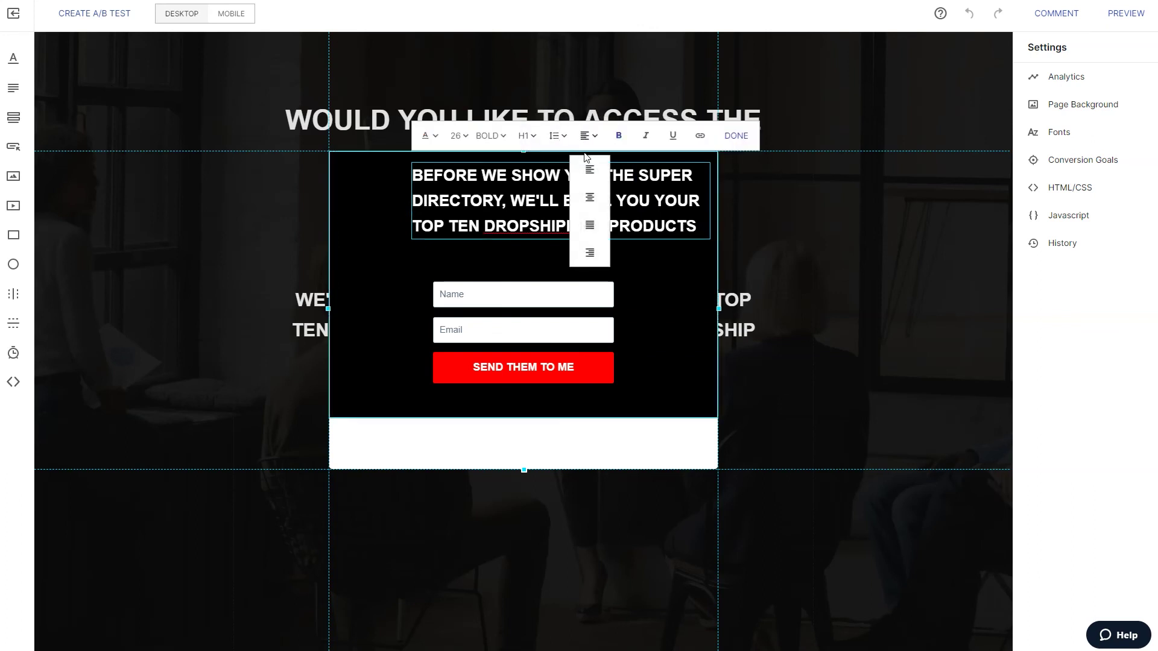
{"action": "left_click", "coordinate": [590, 198]}
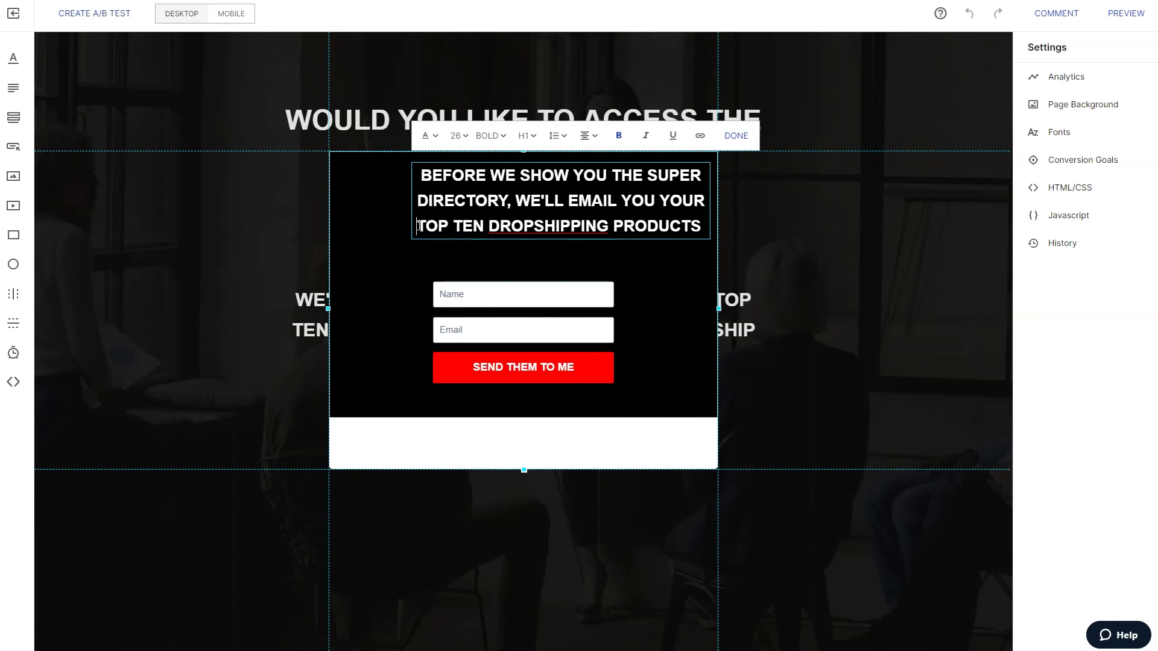
{"action": "left_click", "coordinate": [381, 236]}
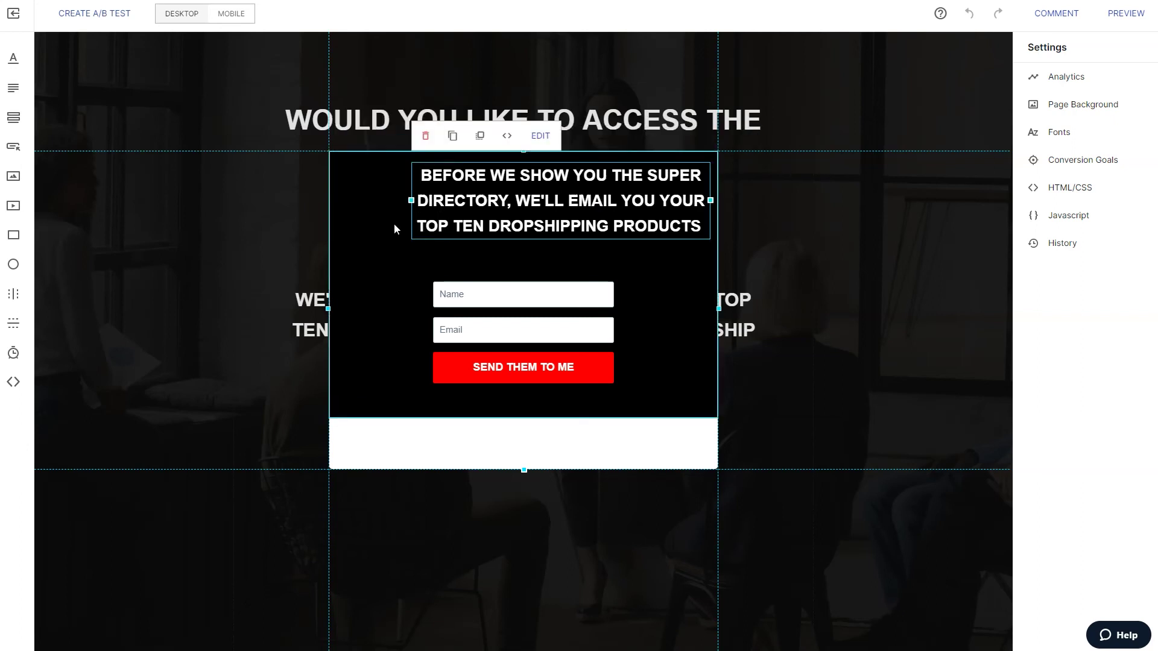
{"action": "left_click_drag", "start_coordinate": [405, 206], "coordinate": [345, 208]}
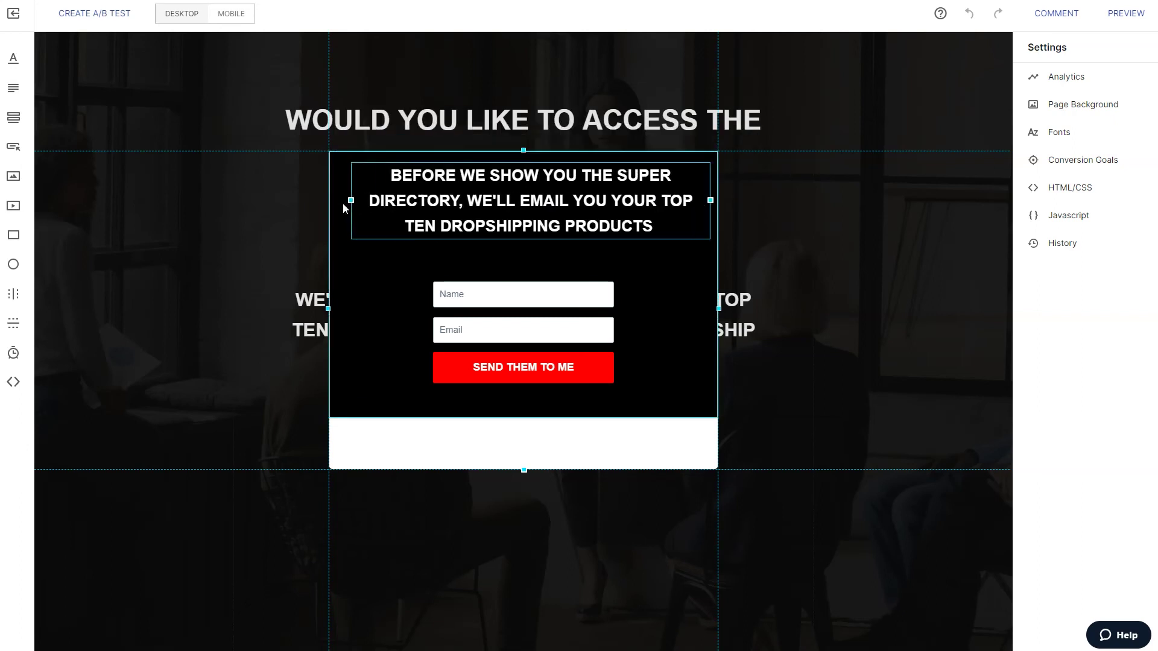
{"action": "left_click_drag", "start_coordinate": [584, 206], "coordinate": [576, 231]}
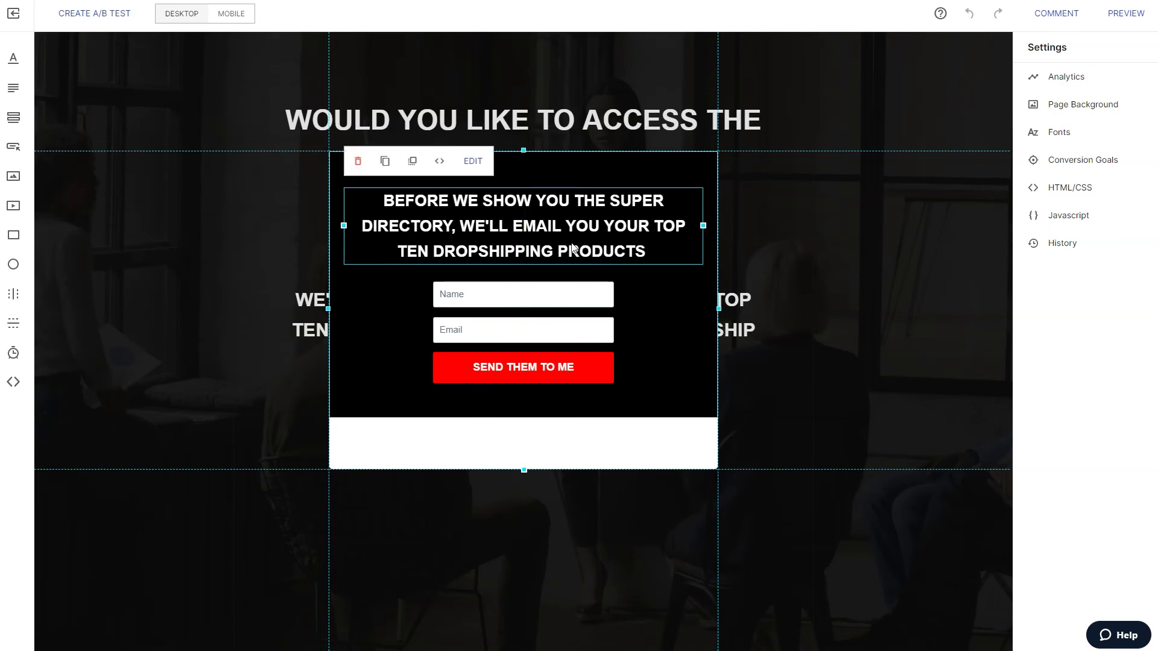
- Colour the words WE'LL EMAIL YOU red and shrink the white strip below the lightbox
{"action": "left_click", "coordinate": [525, 223]}
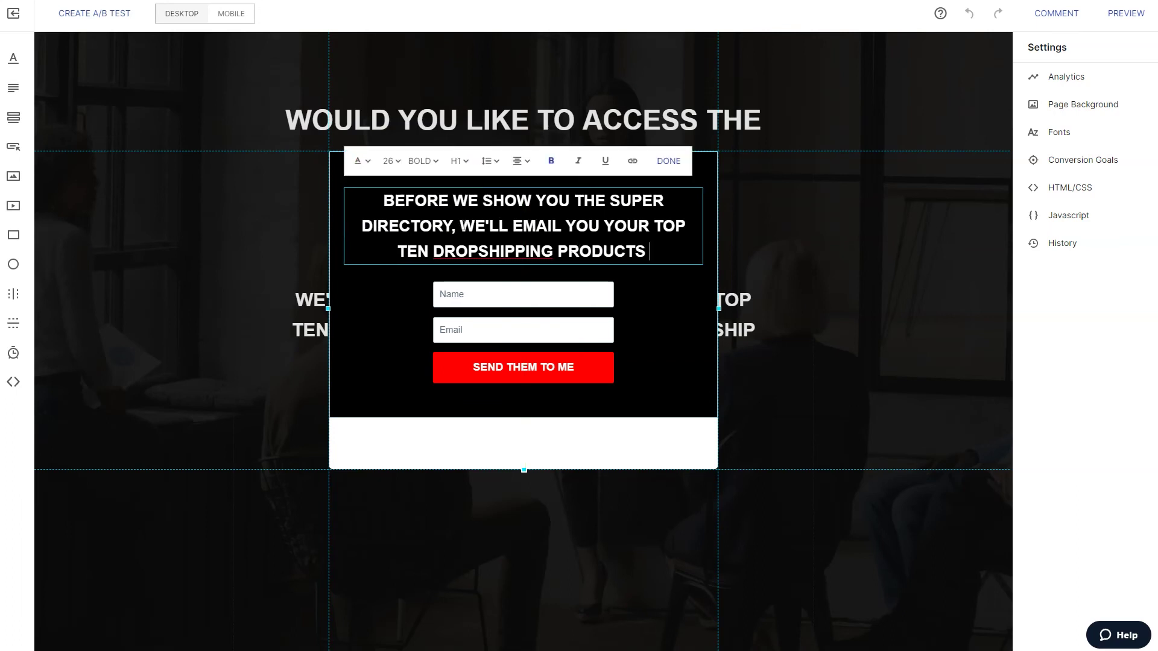
{"action": "left_click_drag", "start_coordinate": [460, 225], "coordinate": [597, 225]}
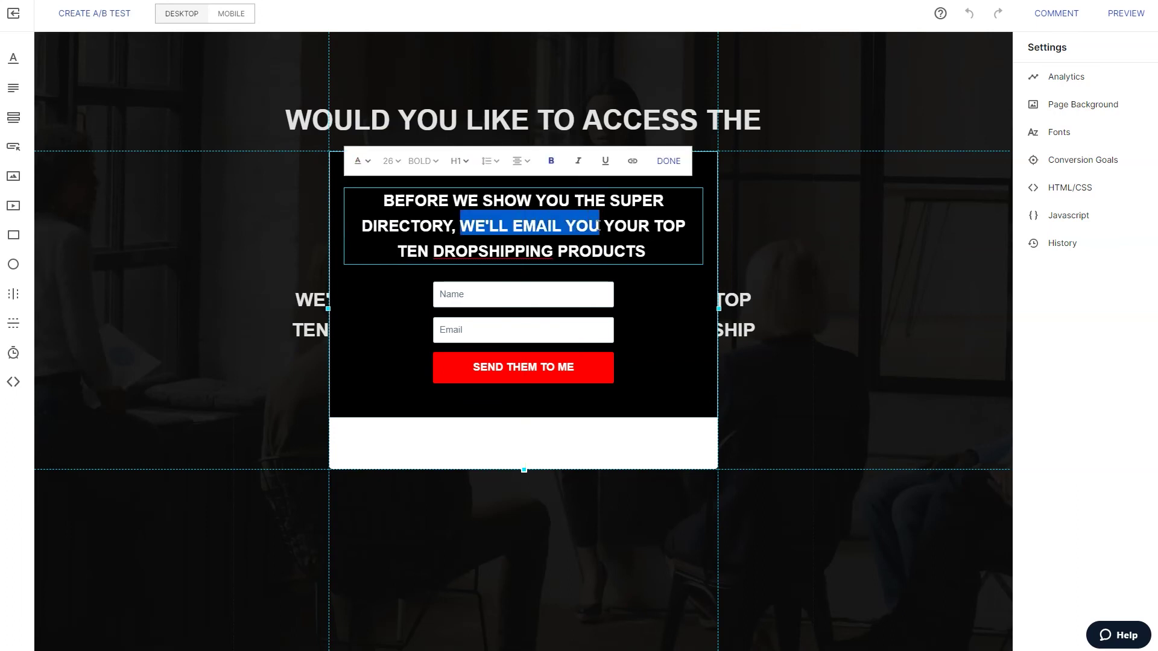
{"action": "left_click", "coordinate": [362, 161]}
{"action": "left_click", "coordinate": [385, 276]}
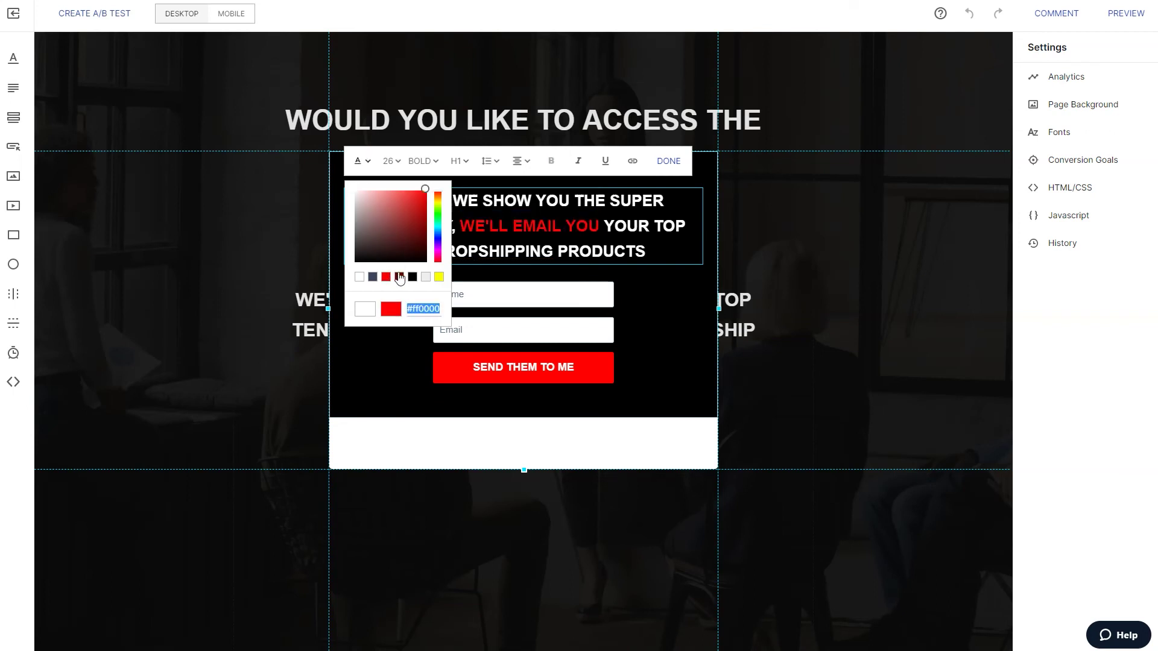
{"action": "left_click", "coordinate": [668, 299]}
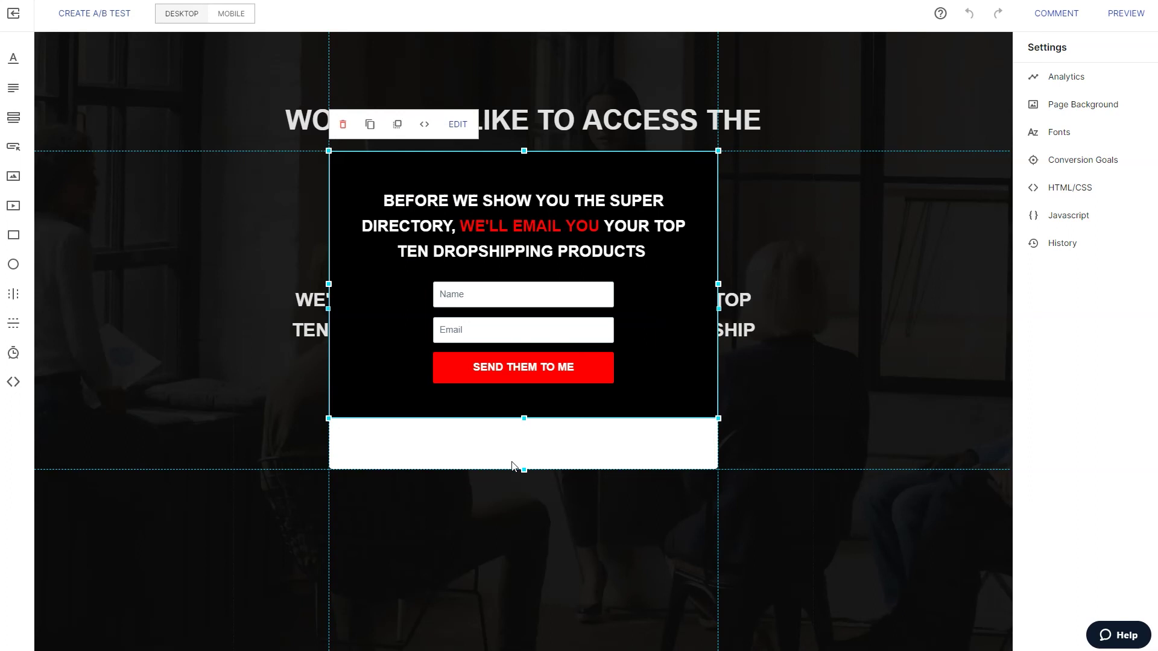
{"action": "left_click_drag", "start_coordinate": [524, 468], "coordinate": [526, 419]}
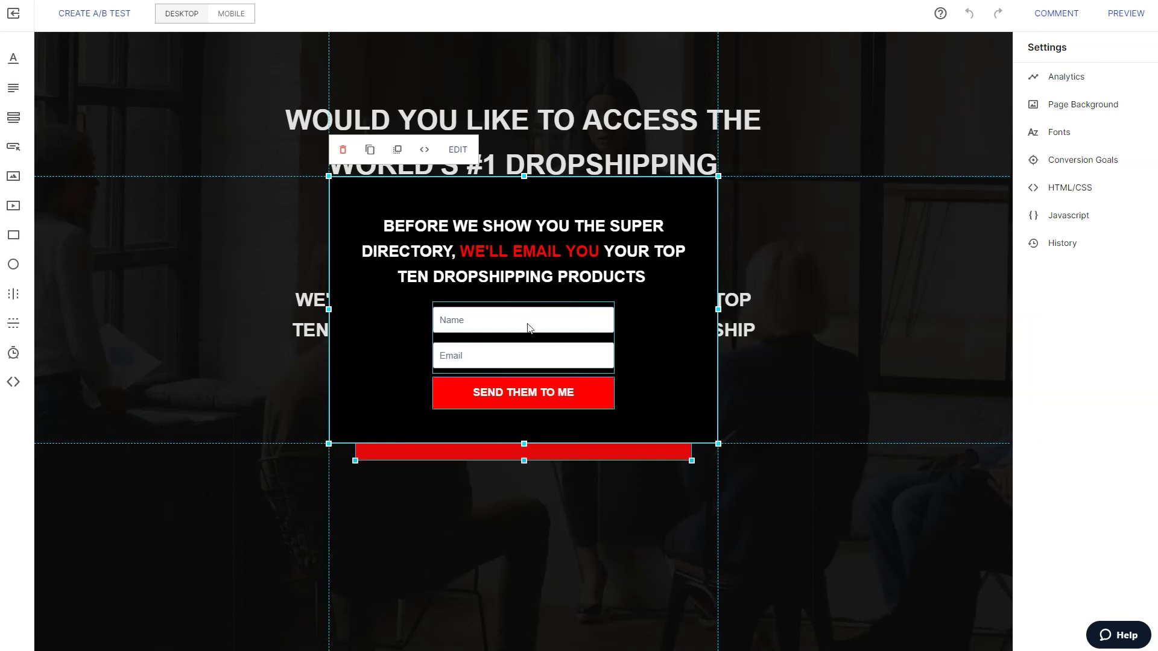
- Open the email form's Submission settings in Form Settings
{"action": "left_click", "coordinate": [533, 349]}
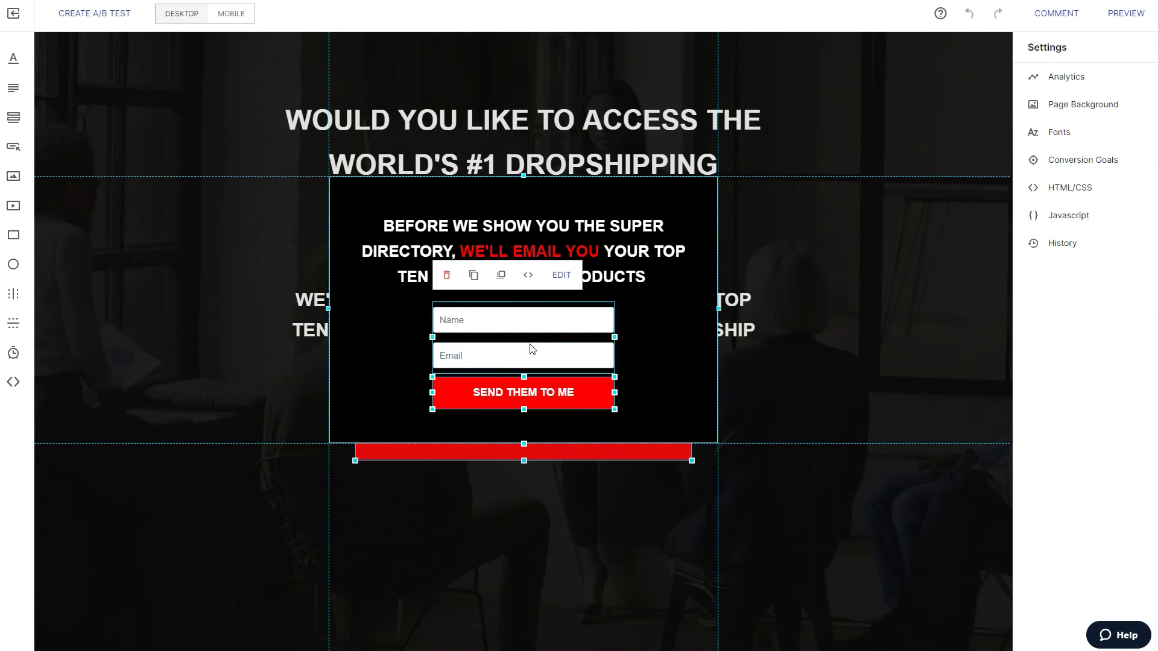
{"action": "left_click", "coordinate": [561, 275]}
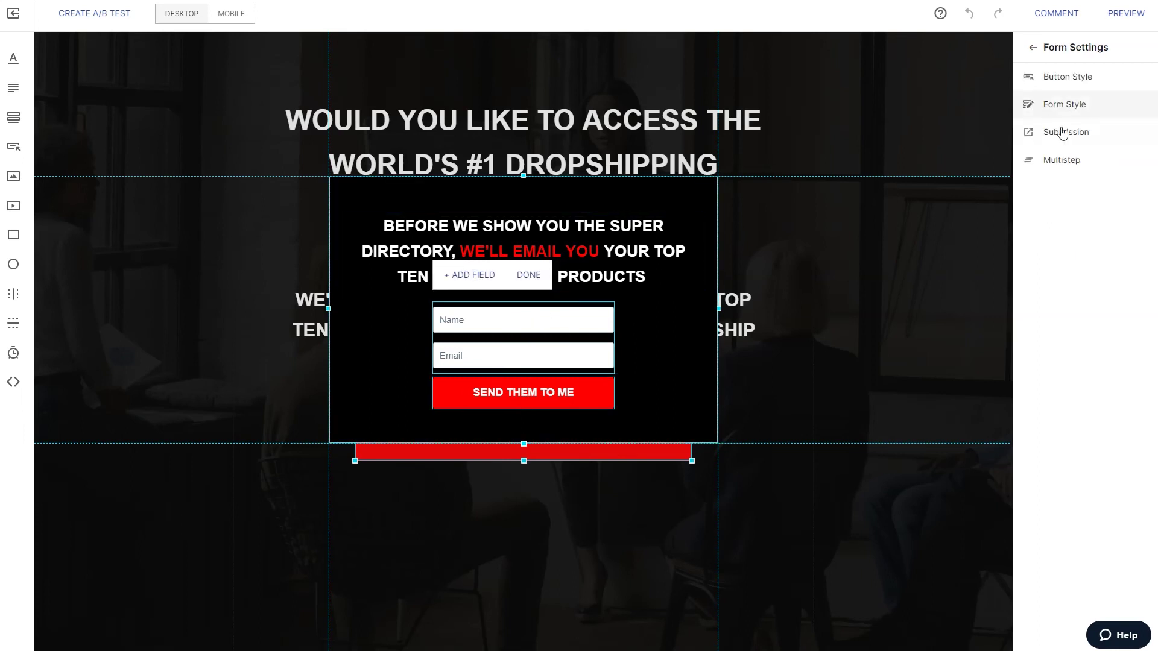
{"action": "left_click", "coordinate": [1078, 140]}
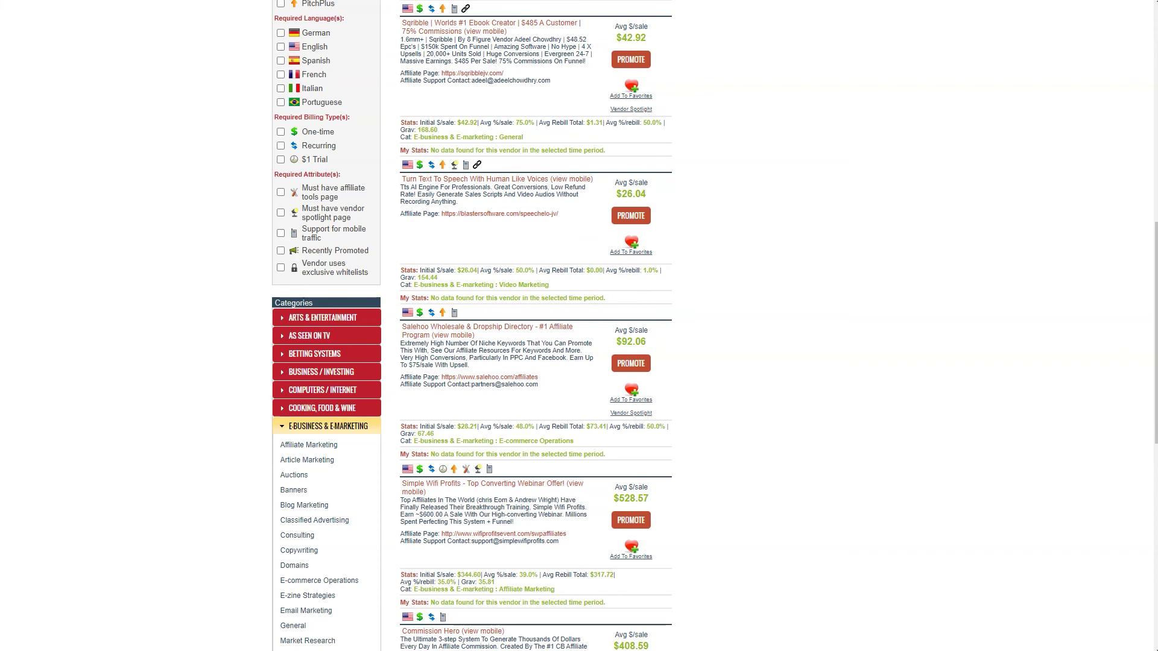
- Generate the SaleHoo affiliate HopLink in ClickBank's HopLink Generator and copy it
{"action": "left_click_drag", "start_coordinate": [104, 58], "coordinate": [507, 76]}
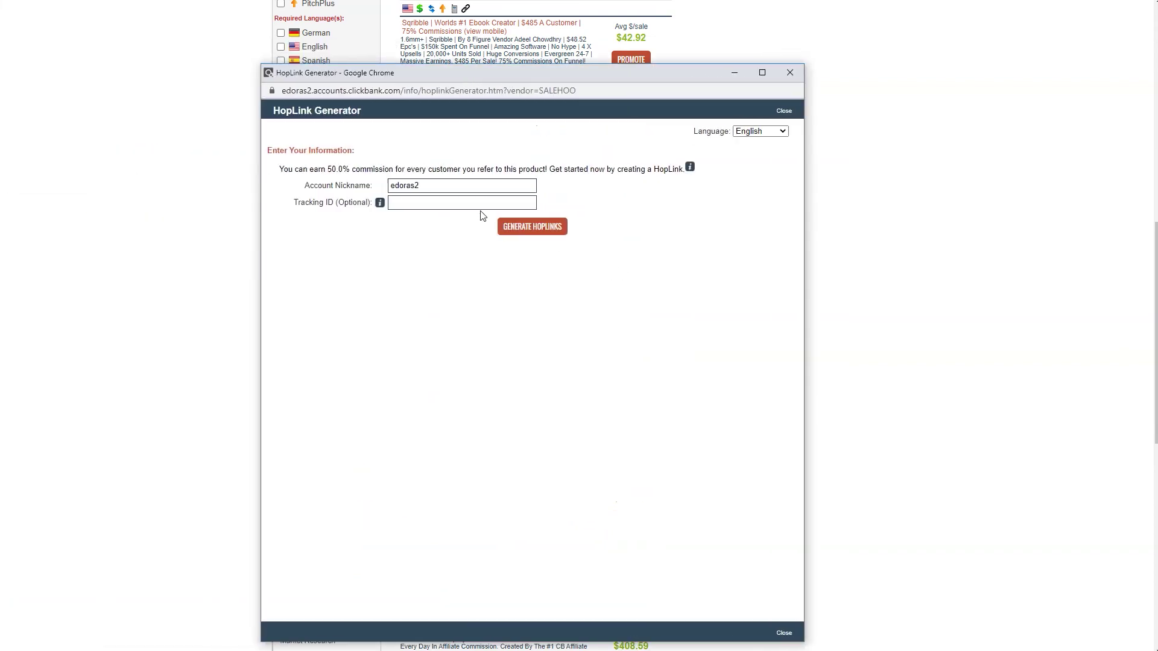
{"action": "left_click", "coordinate": [530, 227]}
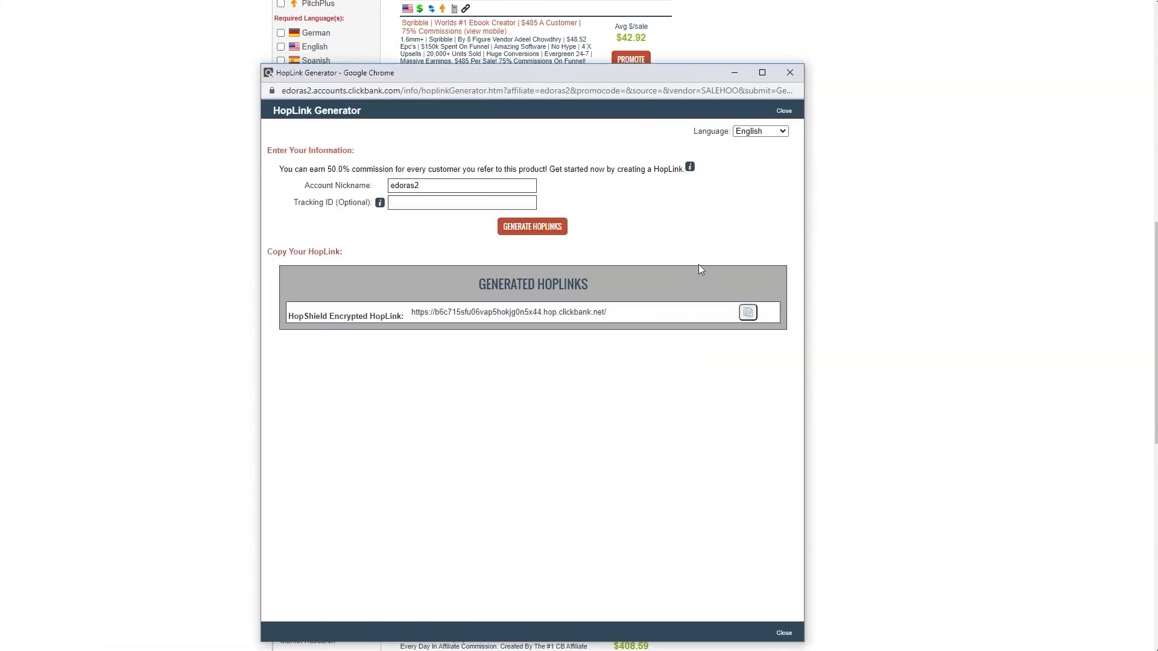
{"action": "left_click", "coordinate": [748, 312]}
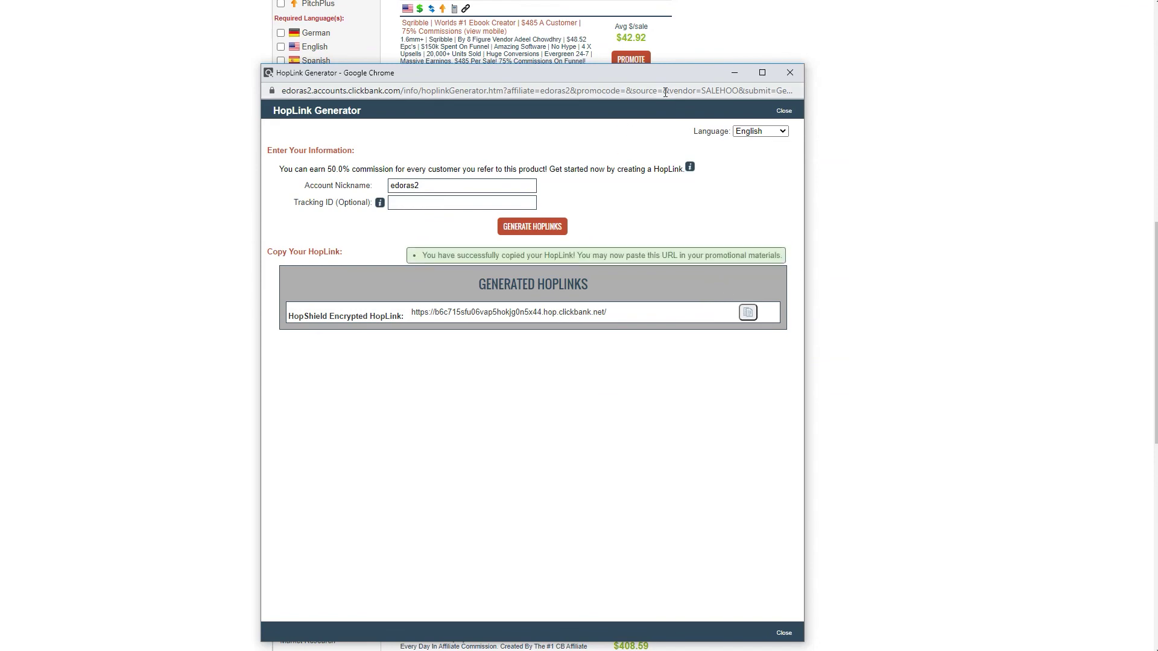
{"action": "left_click", "coordinate": [785, 73]}
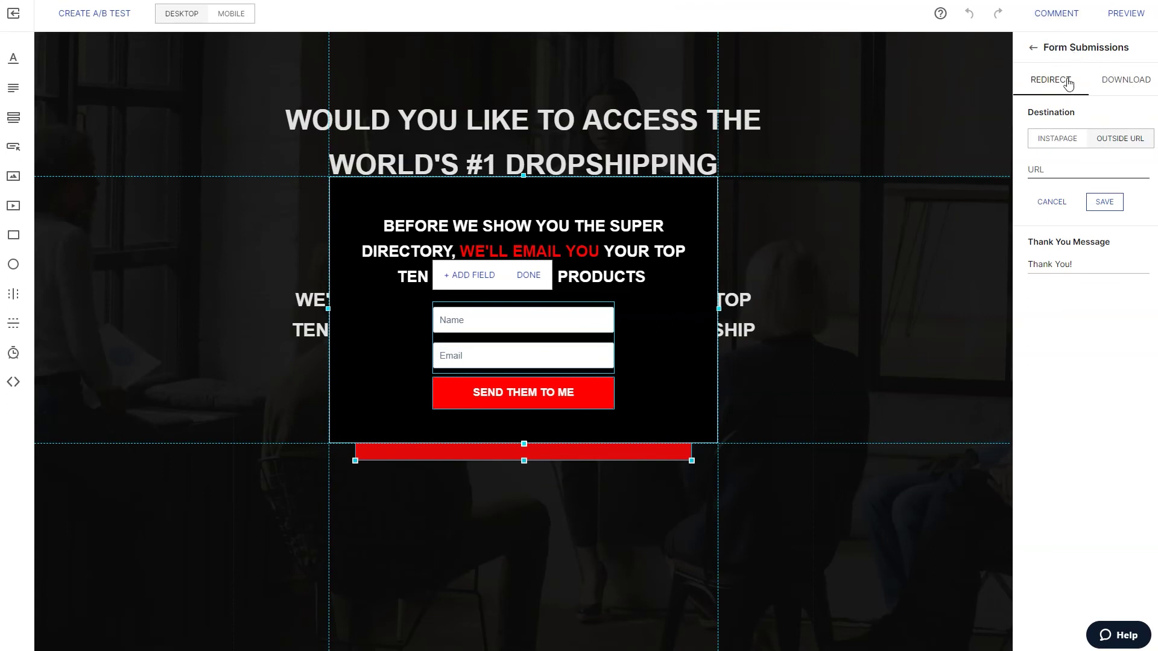
- Set the form to redirect to the pasted ClickBank HopLink as an outside URL and save
{"action": "left_click", "coordinate": [1108, 91]}
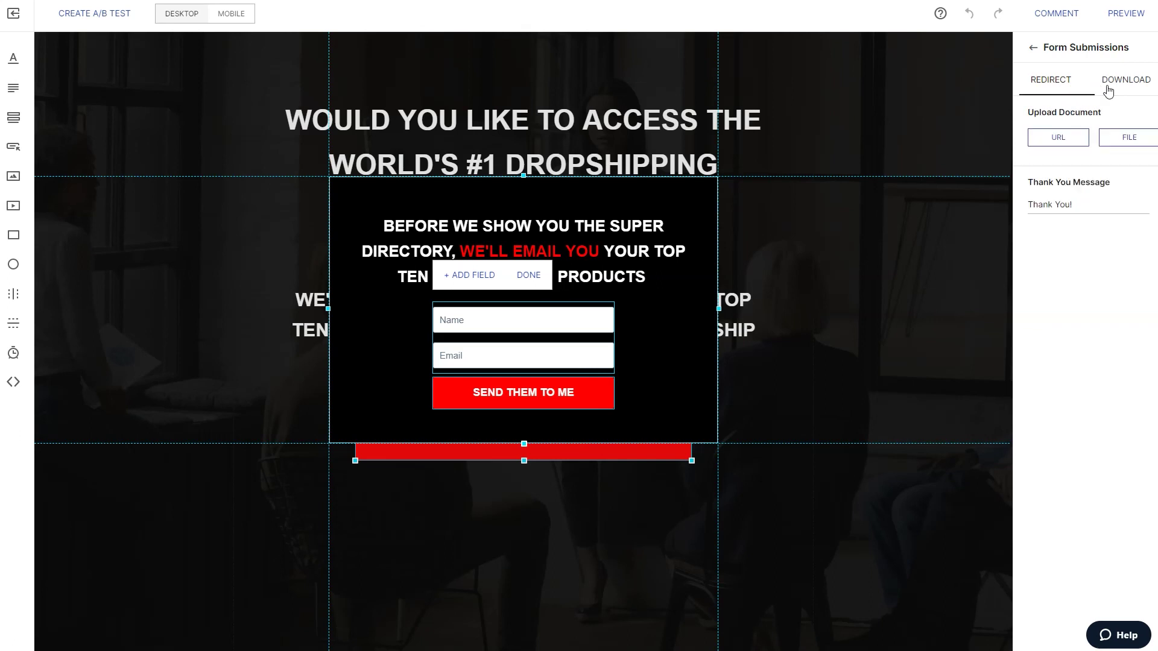
{"action": "left_click", "coordinate": [1056, 83]}
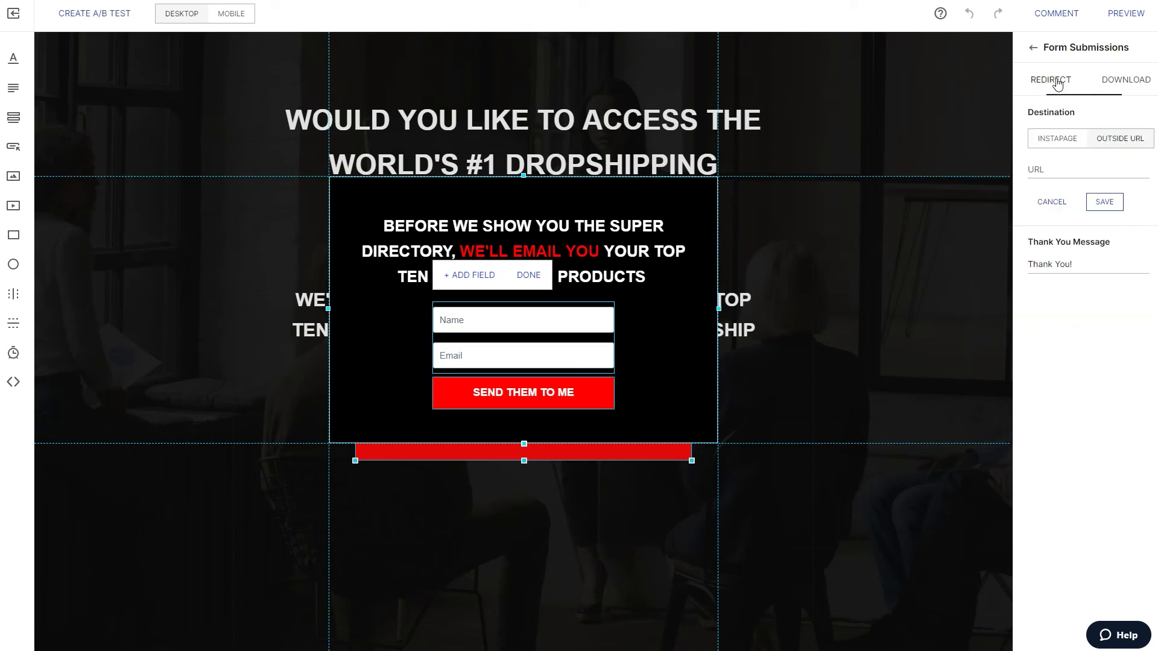
{"action": "left_click", "coordinate": [1052, 164]}
{"action": "key", "text": "ctrl+v"}
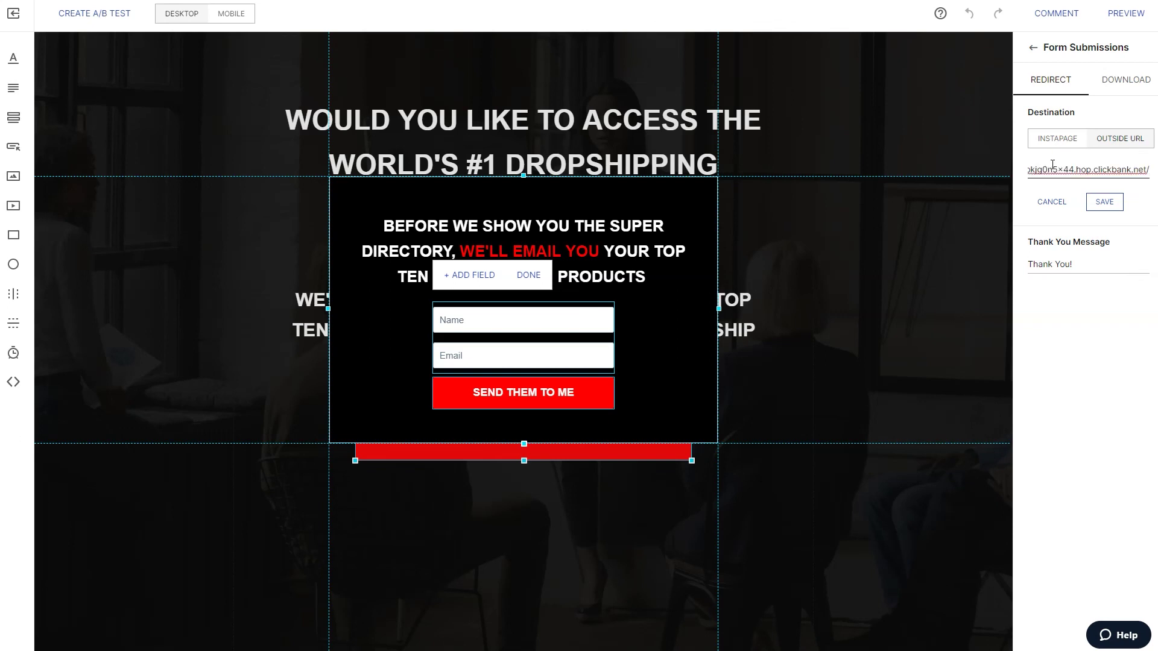
{"action": "left_click", "coordinate": [1104, 202]}
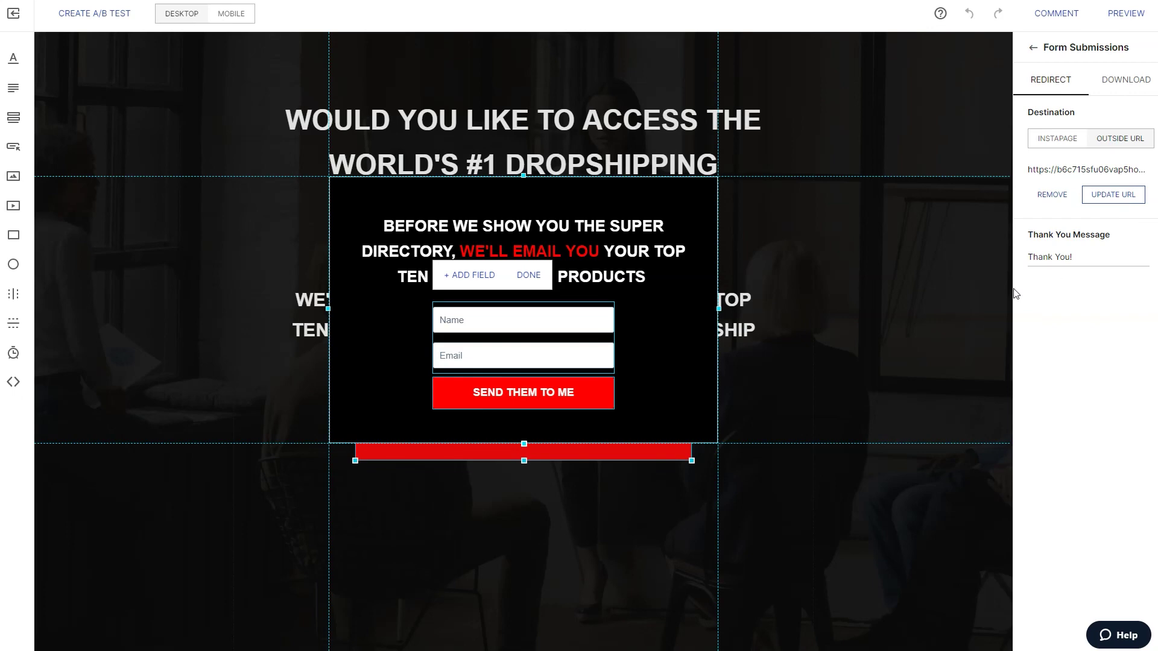
- Finish editing the form and close the lightbox to return to the hero page
{"action": "left_click", "coordinate": [695, 291]}
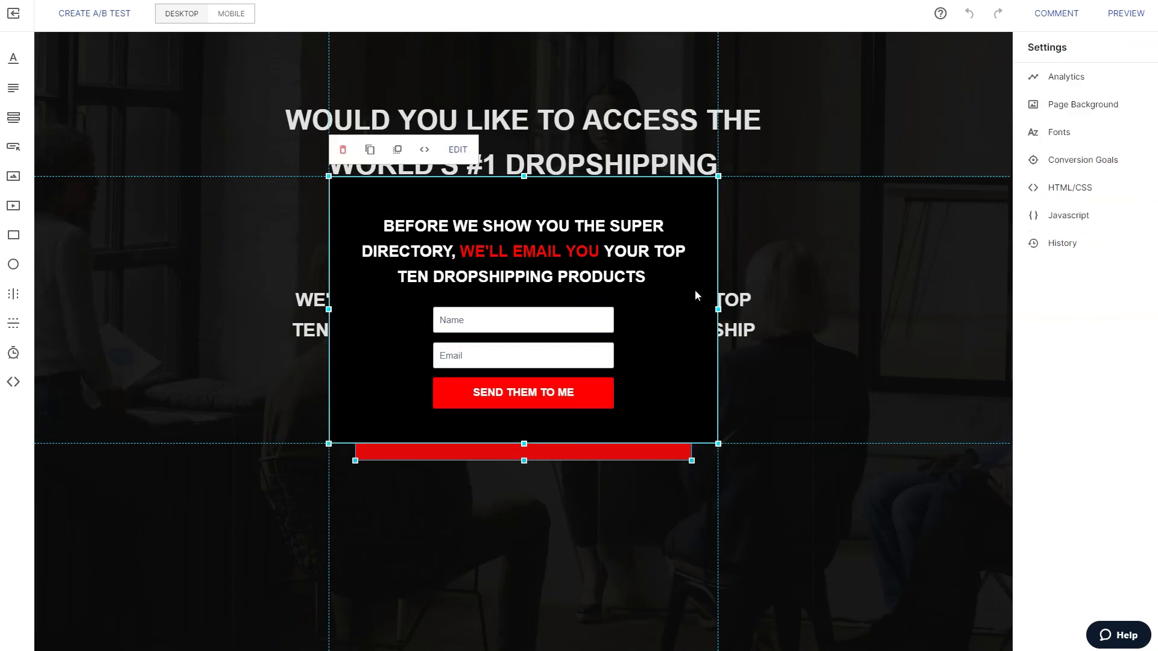
{"action": "left_click", "coordinate": [823, 265]}
{"action": "left_click", "coordinate": [808, 455]}
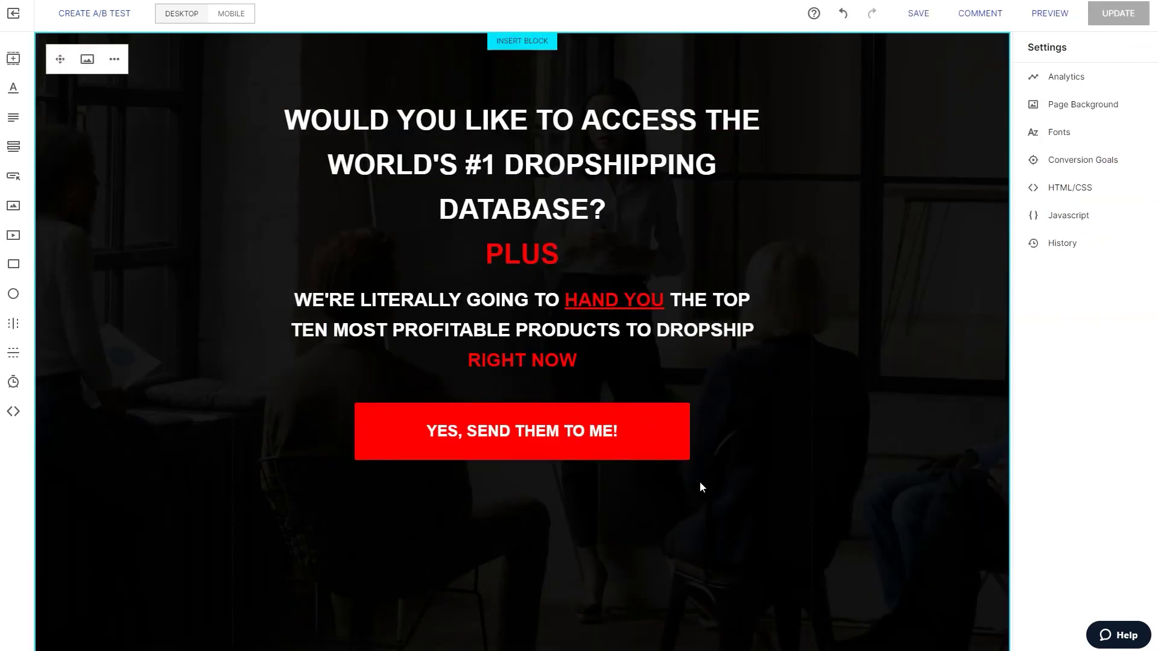
{"action": "scroll", "coordinate": [437, 488], "scroll_direction": "down", "scroll_amount": 3}
{"action": "scroll", "coordinate": [444, 486], "scroll_direction": "up", "scroll_amount": 3}
{"action": "scroll", "coordinate": [636, 450], "scroll_direction": "down", "scroll_amount": 3}
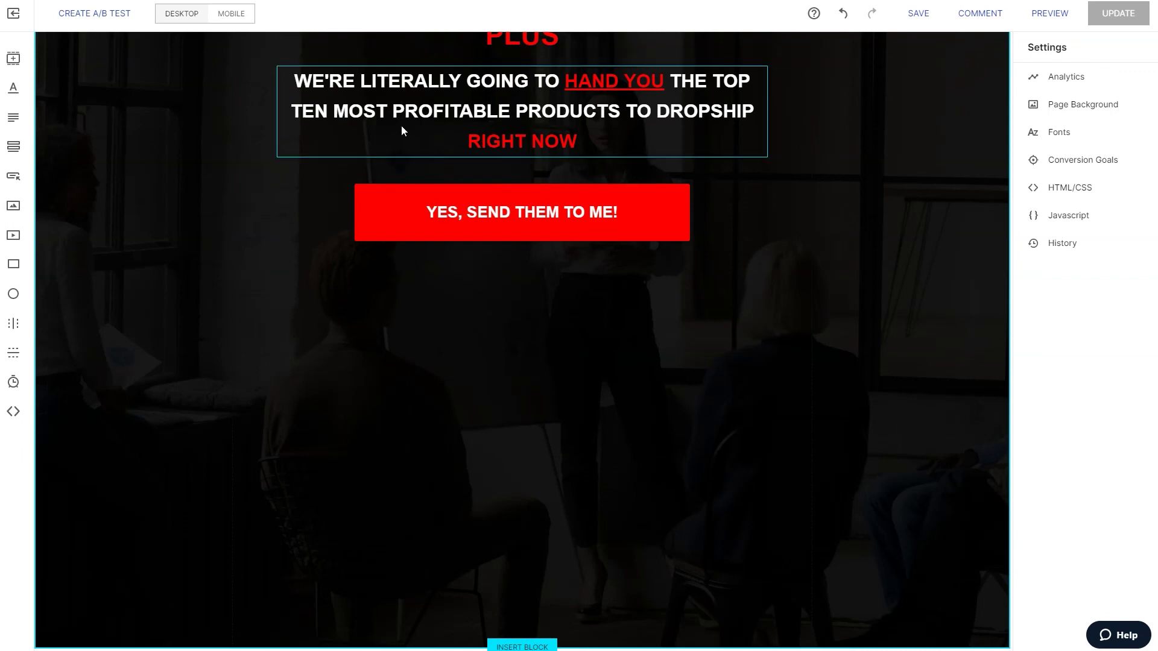
{"action": "scroll", "coordinate": [367, 290], "scroll_direction": "up", "scroll_amount": 3}
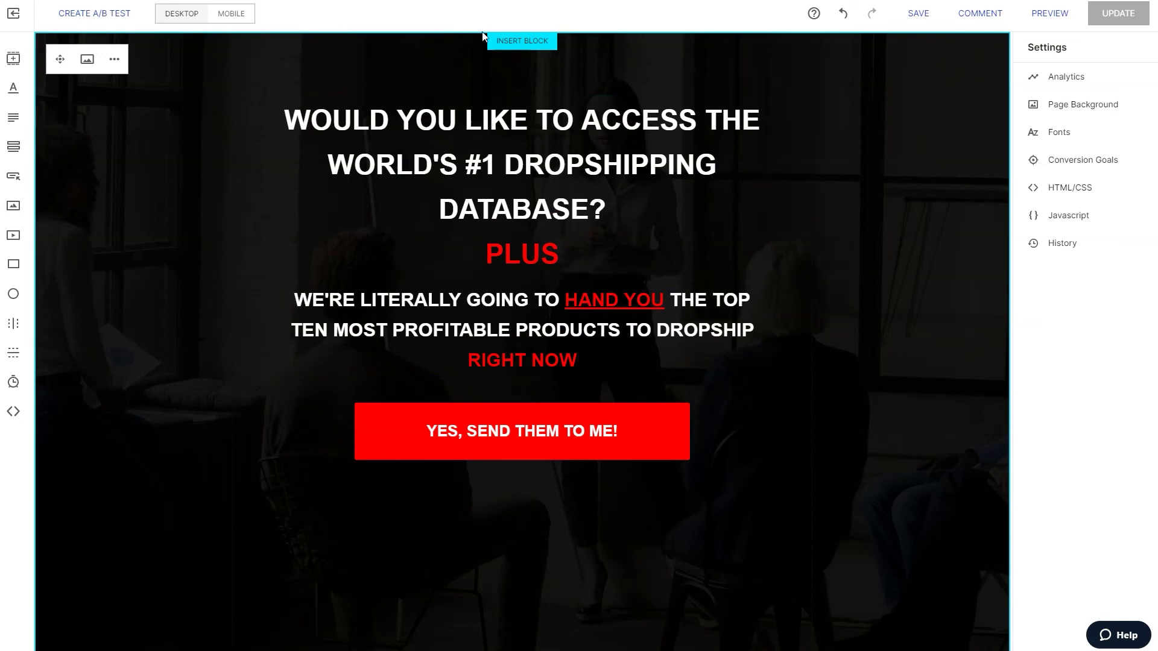
{"action": "scroll", "coordinate": [543, 468], "scroll_direction": "down", "scroll_amount": 3}
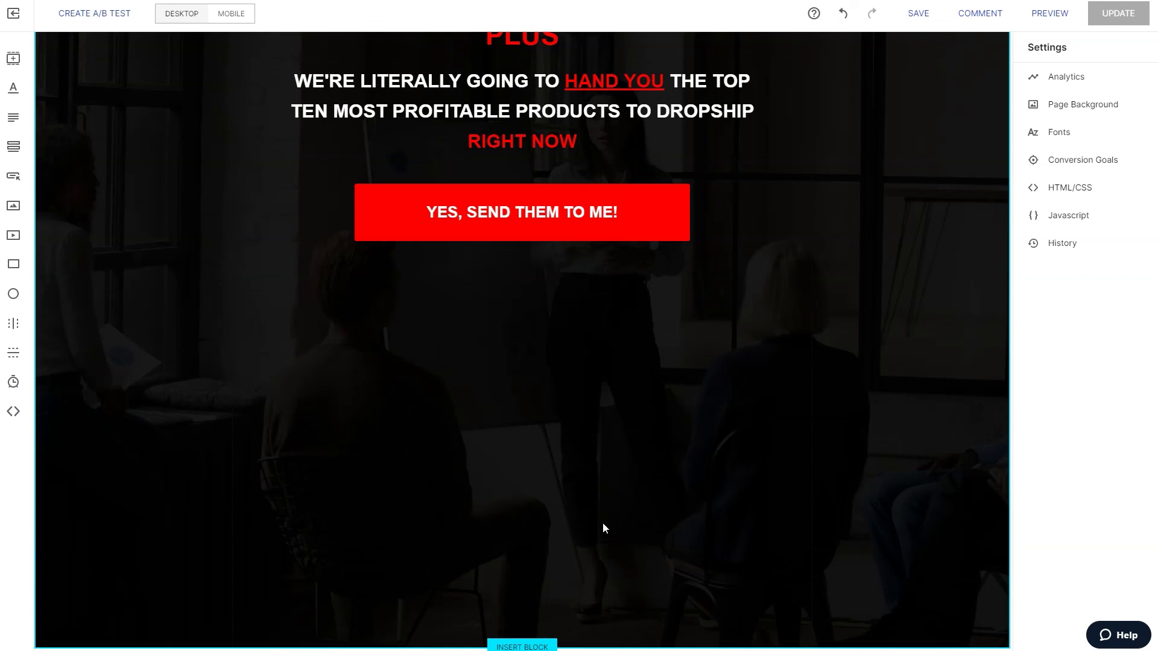
{"action": "scroll", "coordinate": [614, 471], "scroll_direction": "up", "scroll_amount": 4}
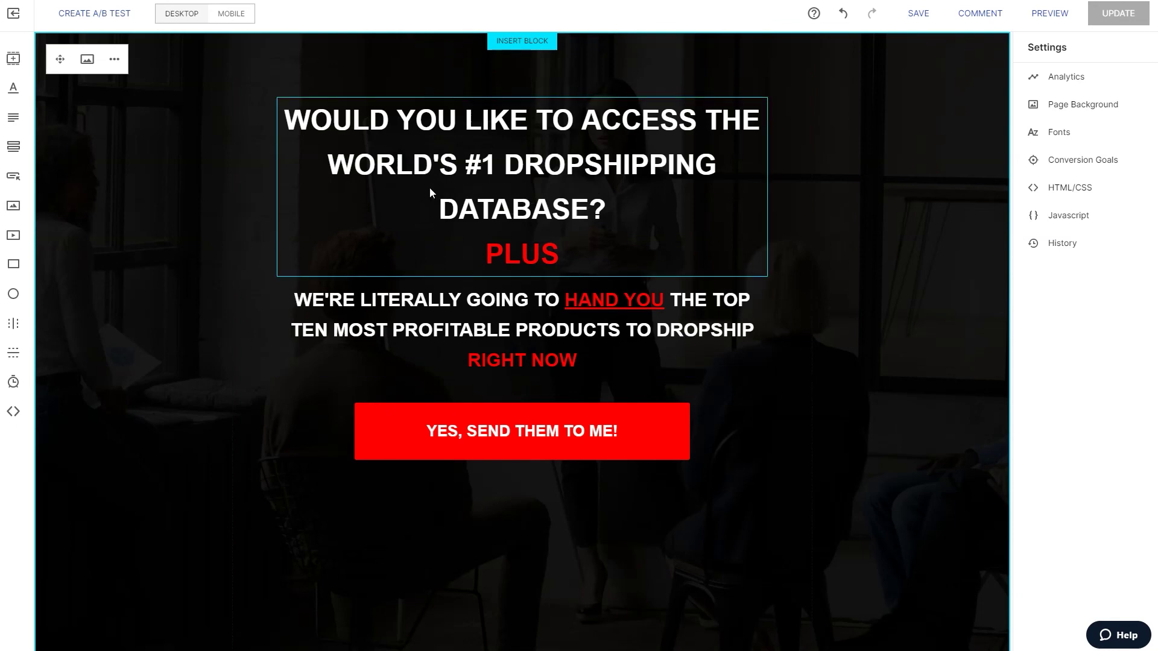
{"action": "scroll", "coordinate": [850, 256], "scroll_direction": "down", "scroll_amount": 4}
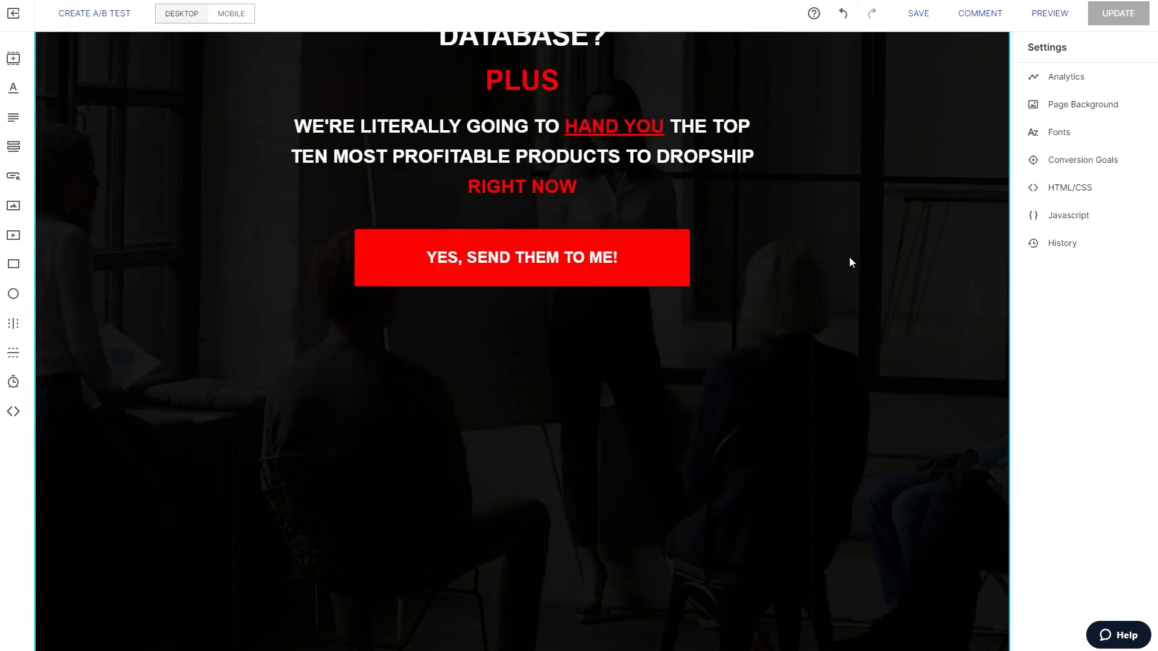
{"action": "scroll", "coordinate": [850, 264], "scroll_direction": "up", "scroll_amount": 4}
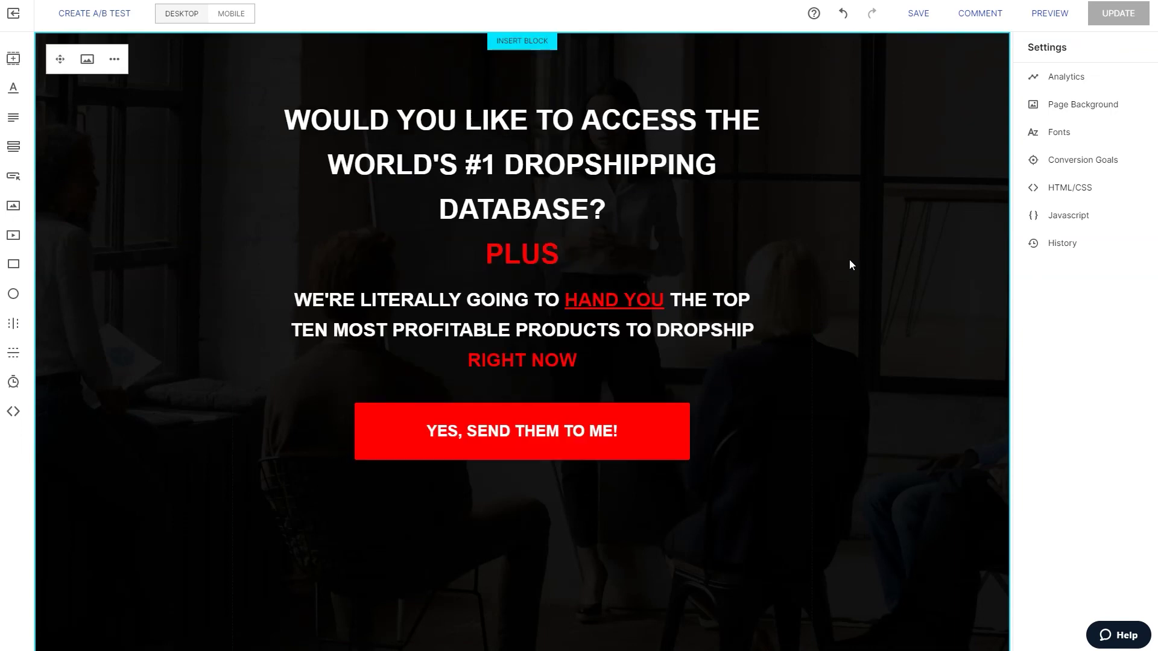